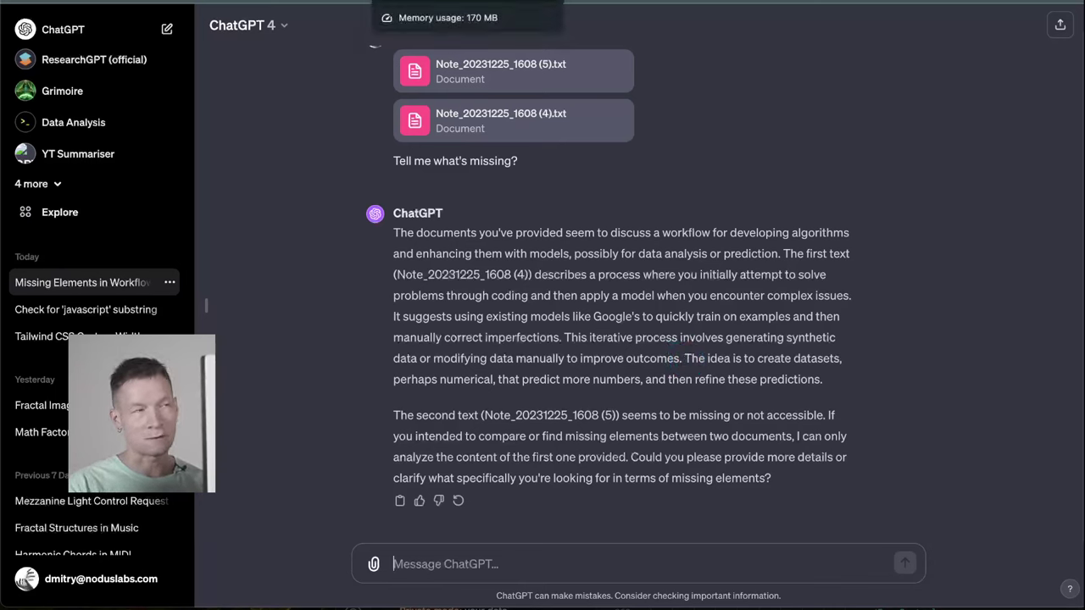
# Switch to InfraNodus and create a new private graph named infranodus_otter_private.
pyautogui.click(424, 2)
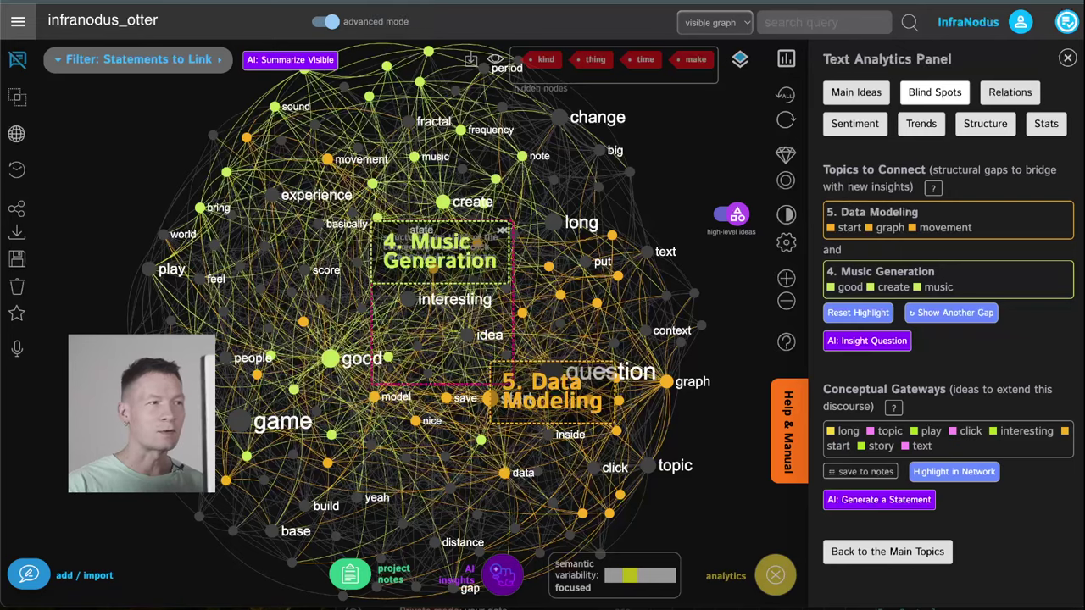
pyautogui.click(18, 21)
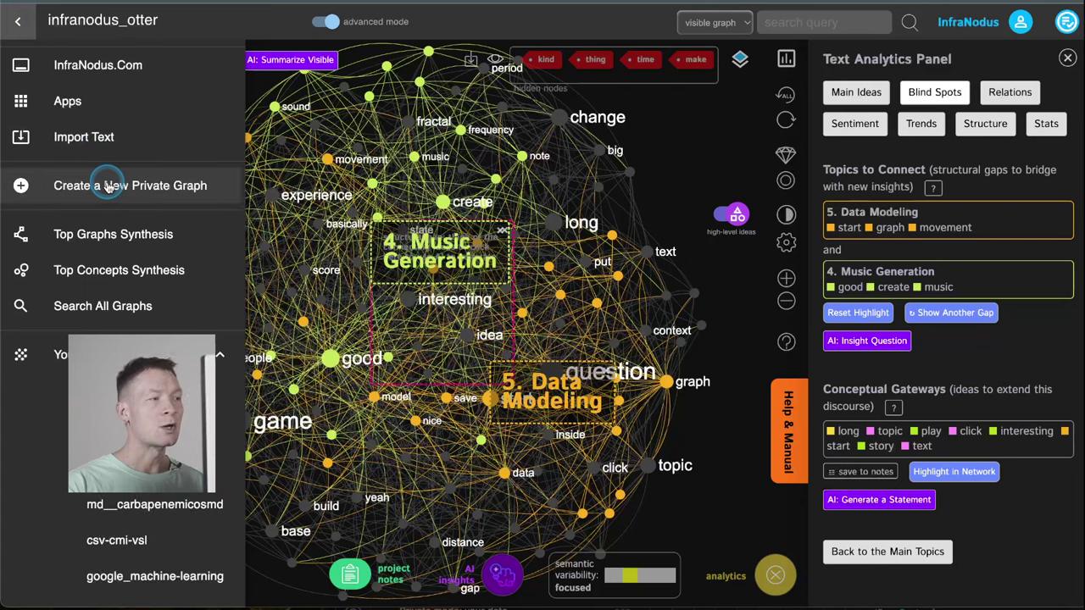
pyautogui.click(19, 25)
pyautogui.click(18, 28)
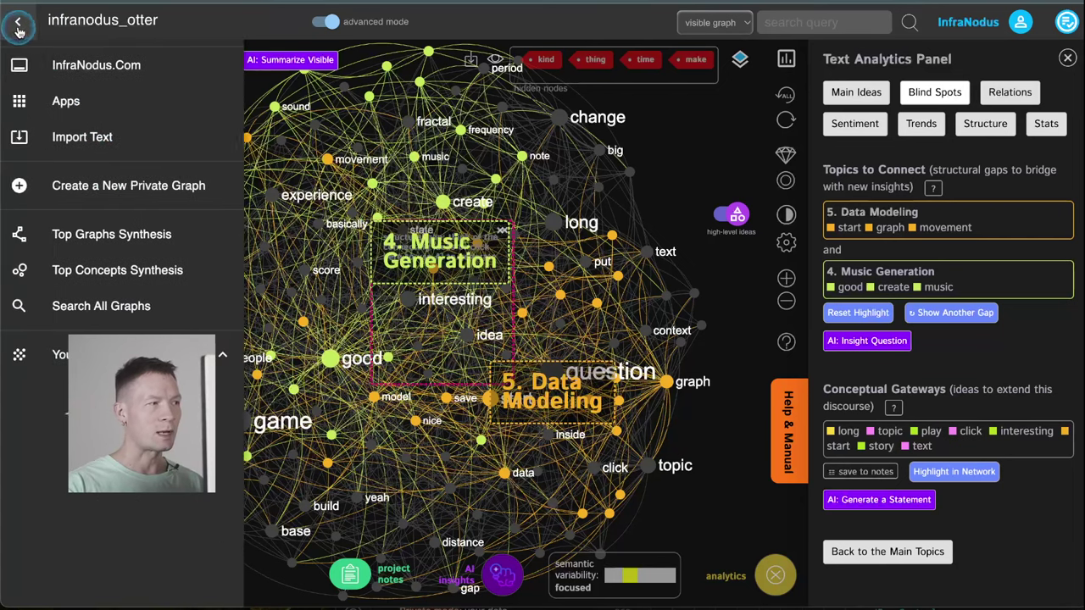
pyautogui.click(111, 188)
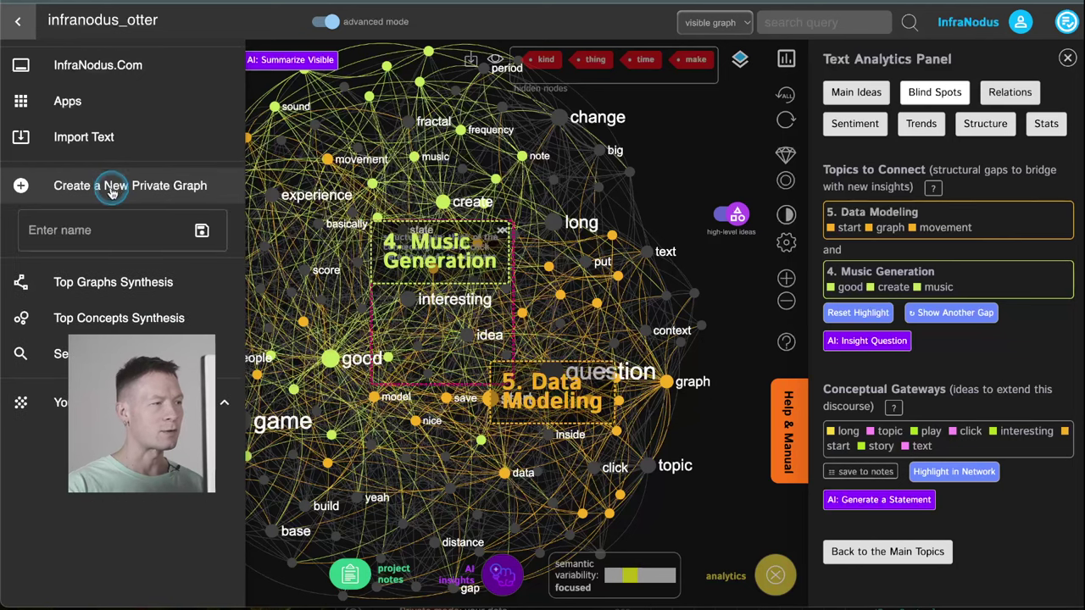
pyautogui.click(79, 227)
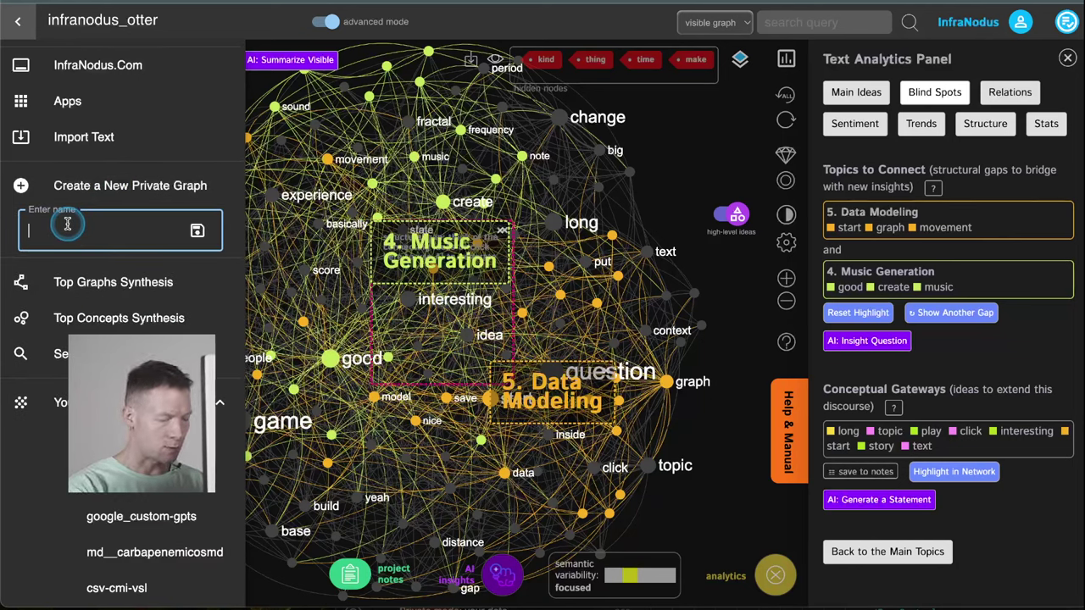
pyautogui.write('infranodus_otter_private')
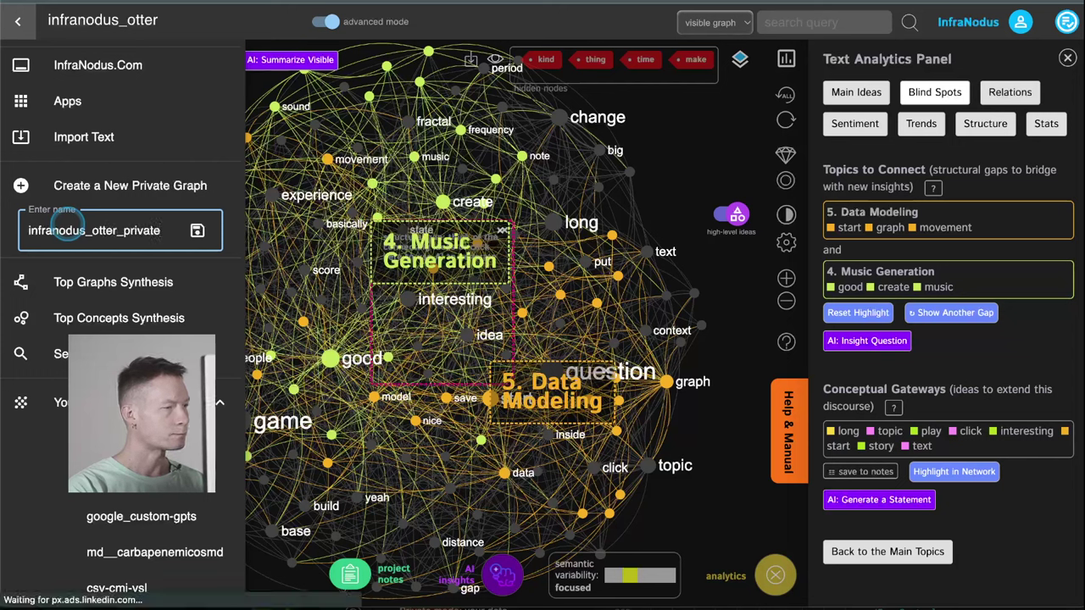
pyautogui.click(197, 231)
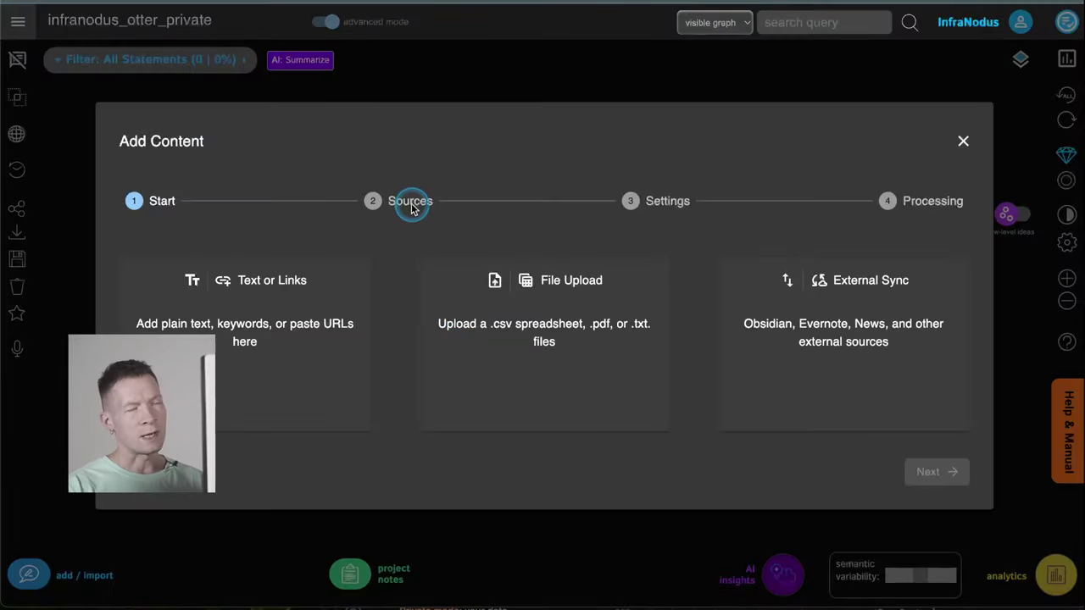
# Upload all the note .txt files from the Ideation folder as the graph's sources and continue to the import settings.
pyautogui.click(552, 326)
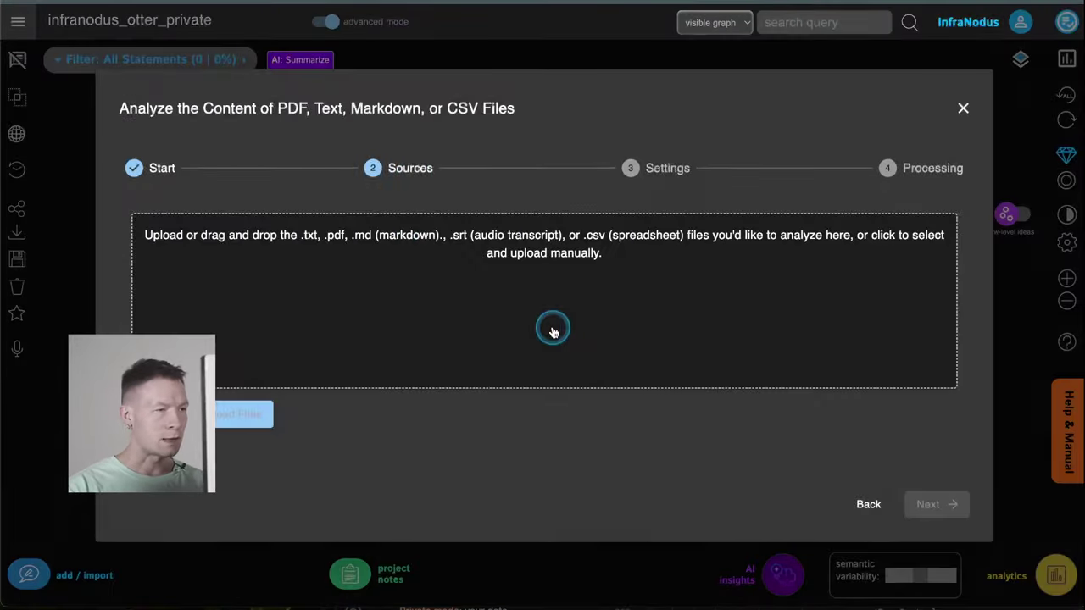
pyautogui.click(359, 229)
pyautogui.press('super+a')
pyautogui.doubleClick(463, 308)
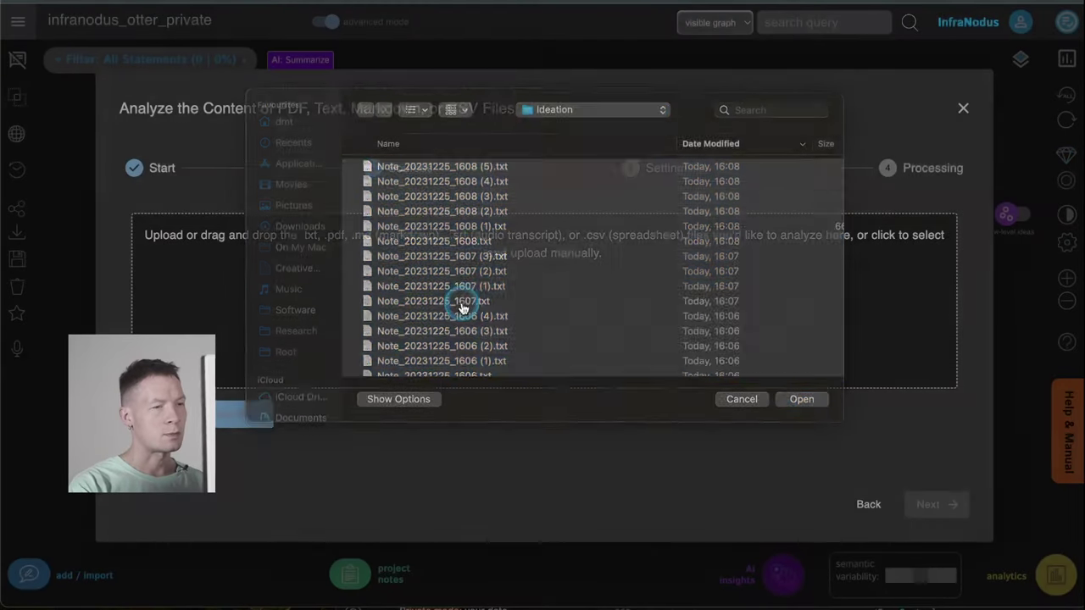
pyautogui.click(935, 546)
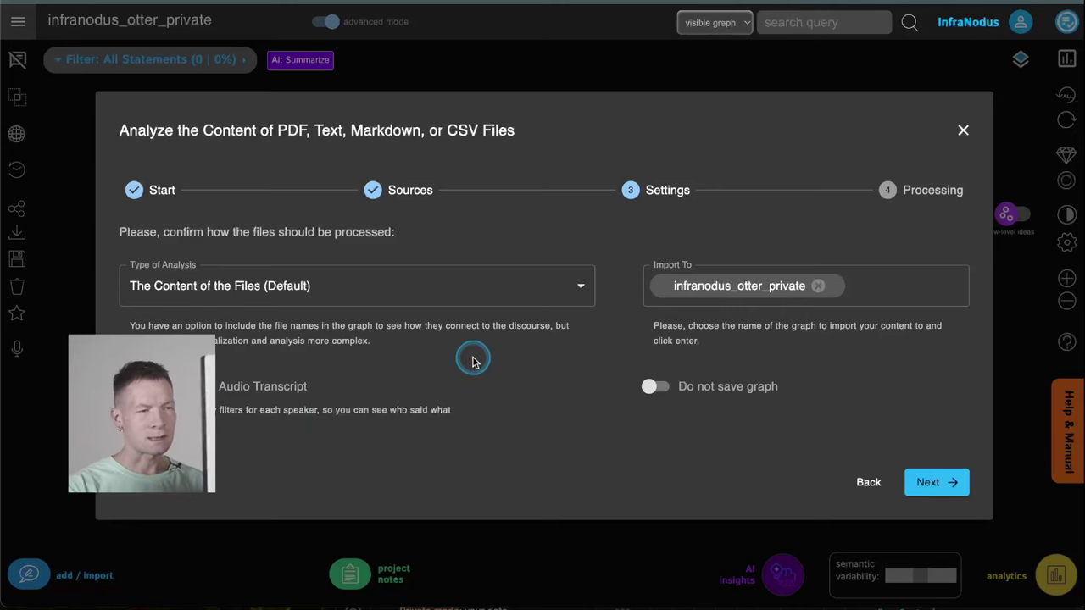
# Generate the graph from the file contents with Do not save graph enabled, and hide the statements and the private-mode notice.
pyautogui.click(653, 386)
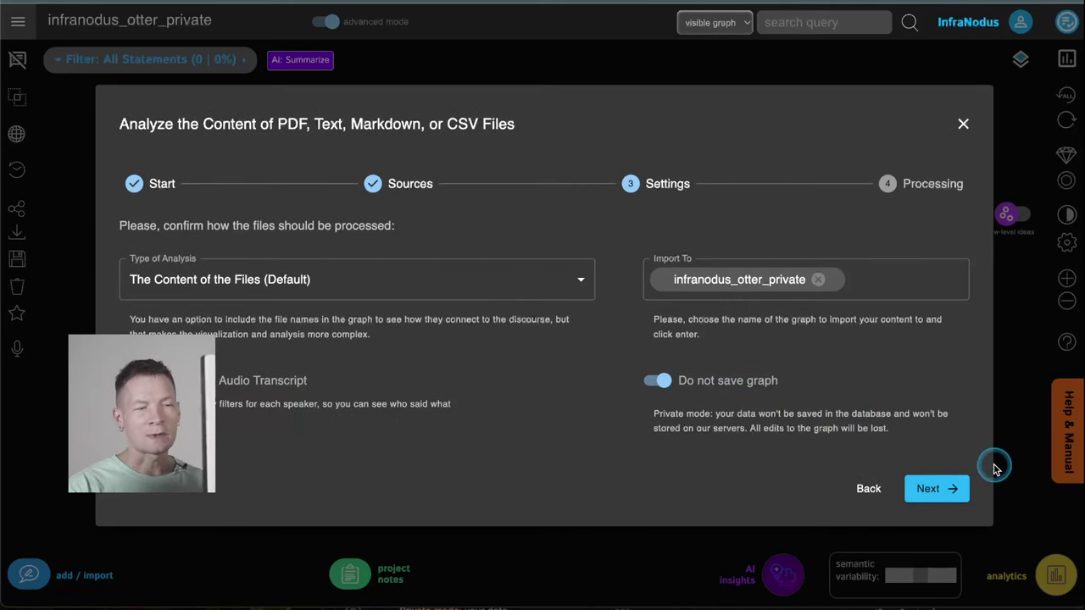
pyautogui.click(935, 490)
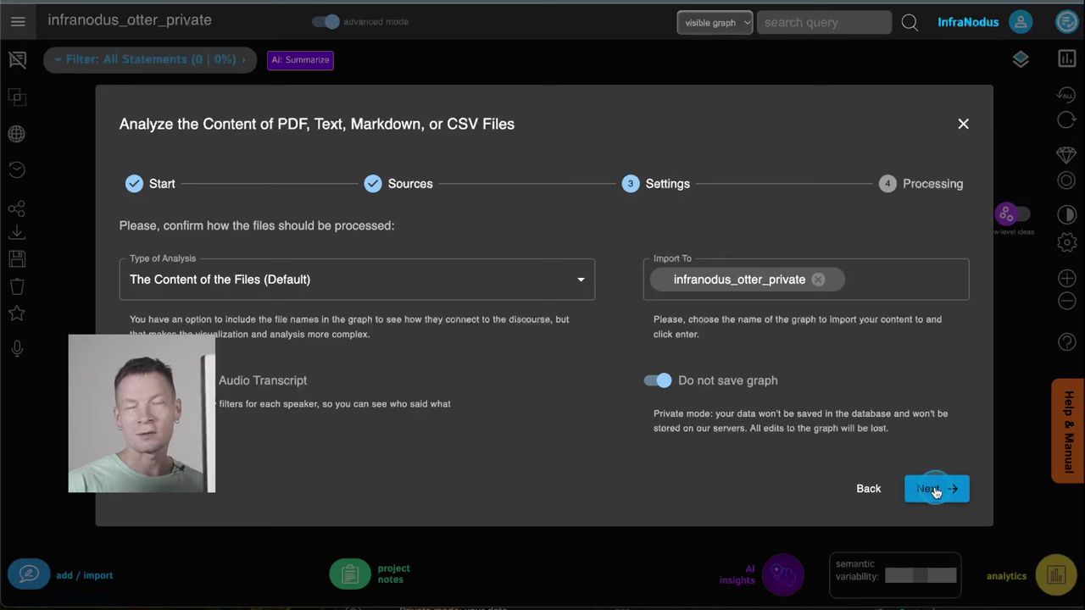
pyautogui.click(936, 490)
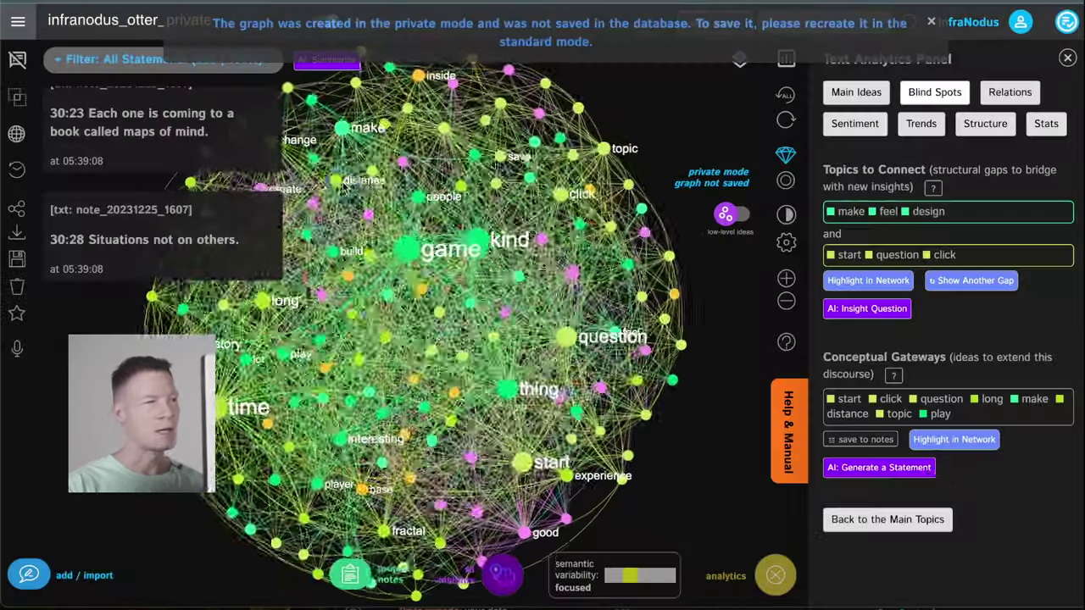
pyautogui.click(12, 59)
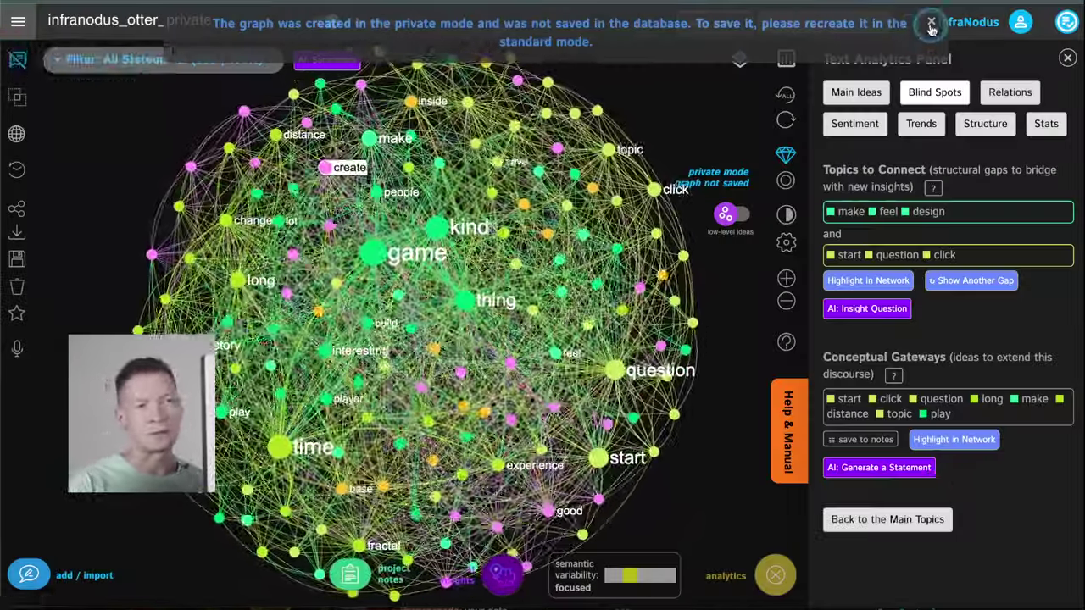
pyautogui.click(931, 26)
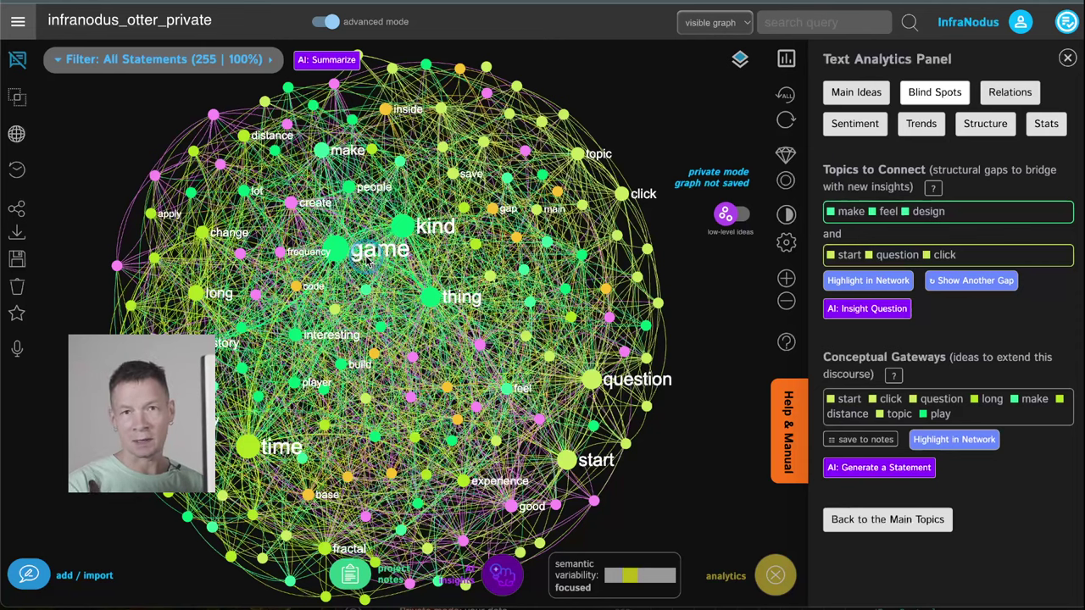
# Display the main ideas analysis and hide the "kind" and "thing" nodes from the graph.
pyautogui.click(404, 225)
pyautogui.click(425, 297)
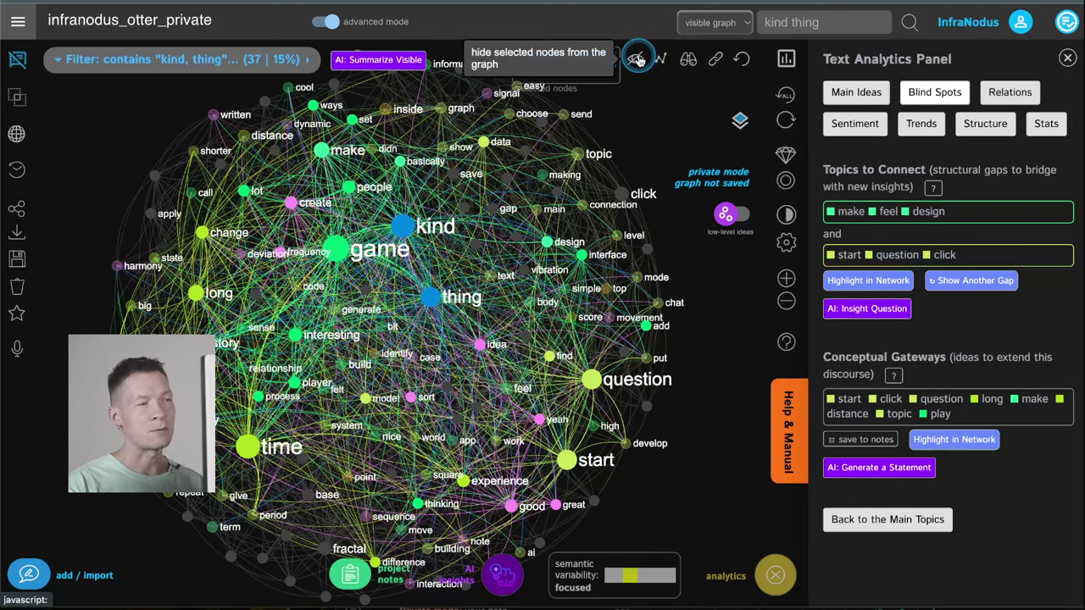
pyautogui.click(849, 95)
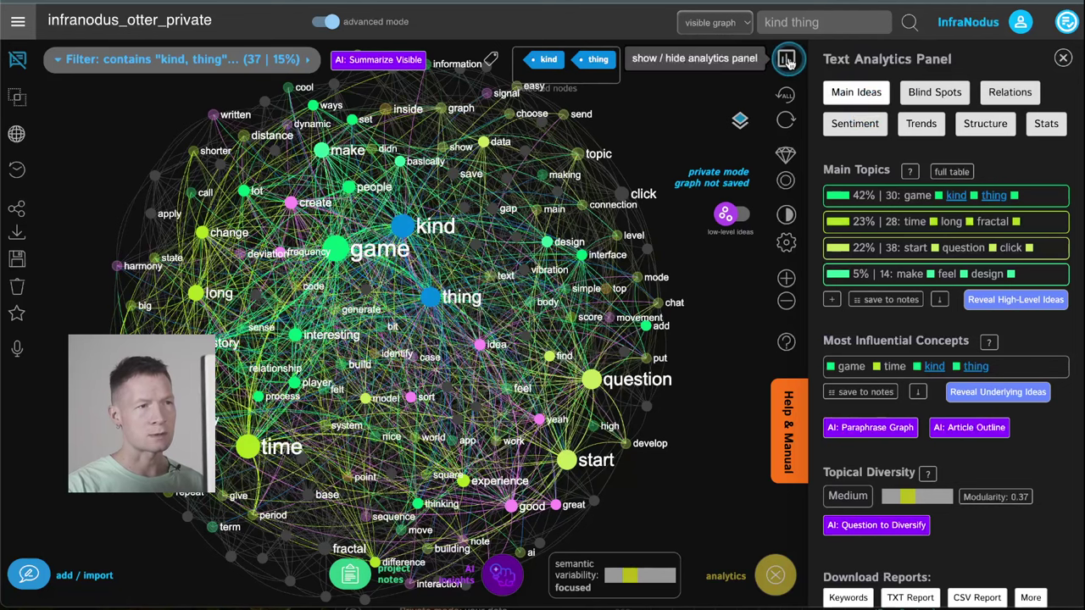
pyautogui.click(1064, 58)
pyautogui.click(1068, 58)
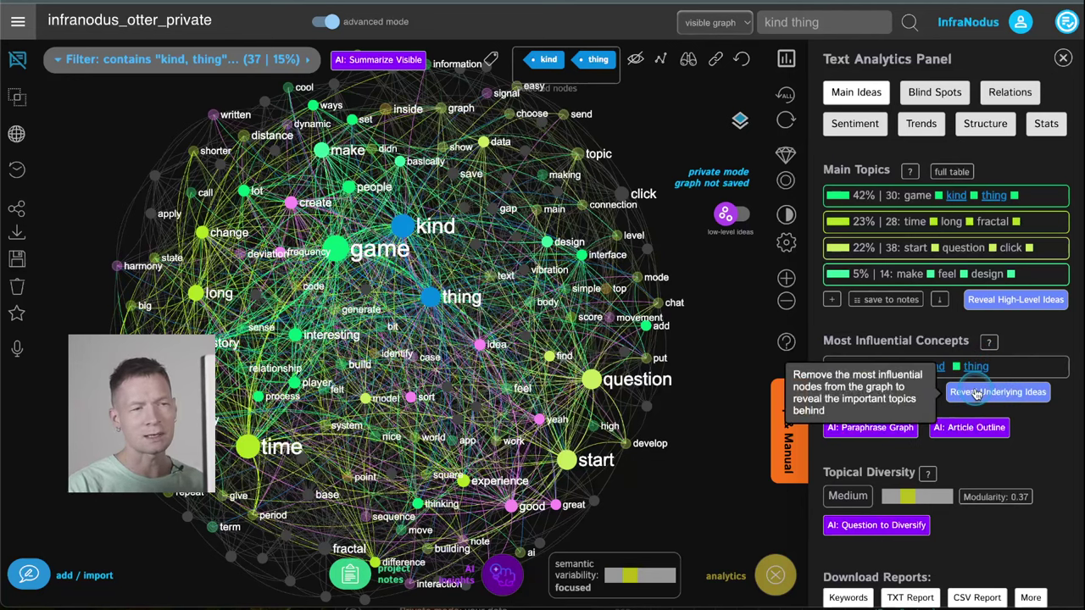
pyautogui.click(636, 59)
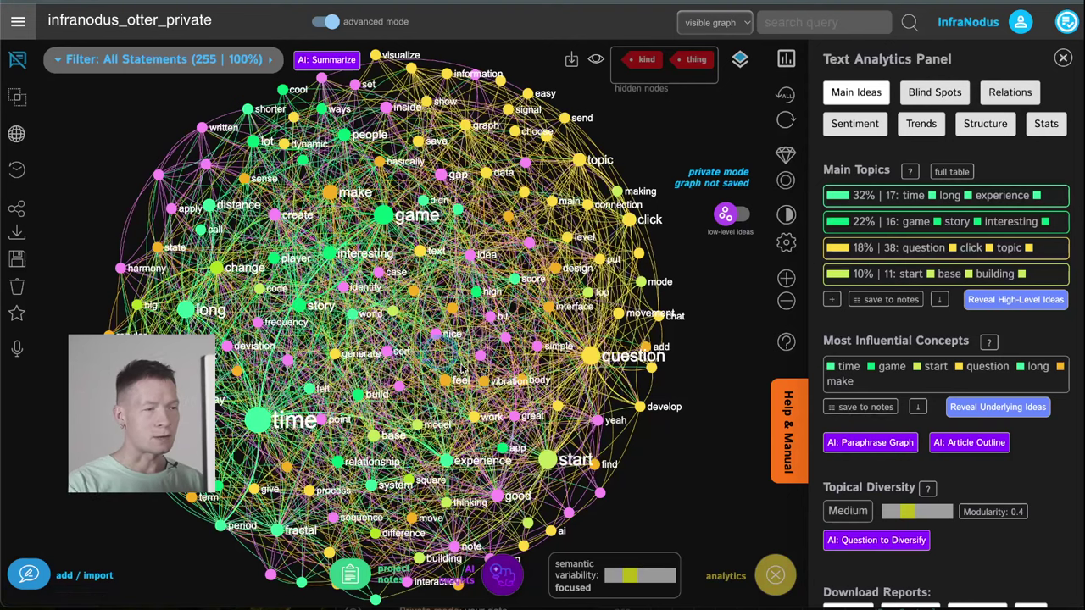
# Examine the connections of the time, game, interesting, question and start nodes, clearing each selection.
pyautogui.click(250, 418)
pyautogui.click(253, 419)
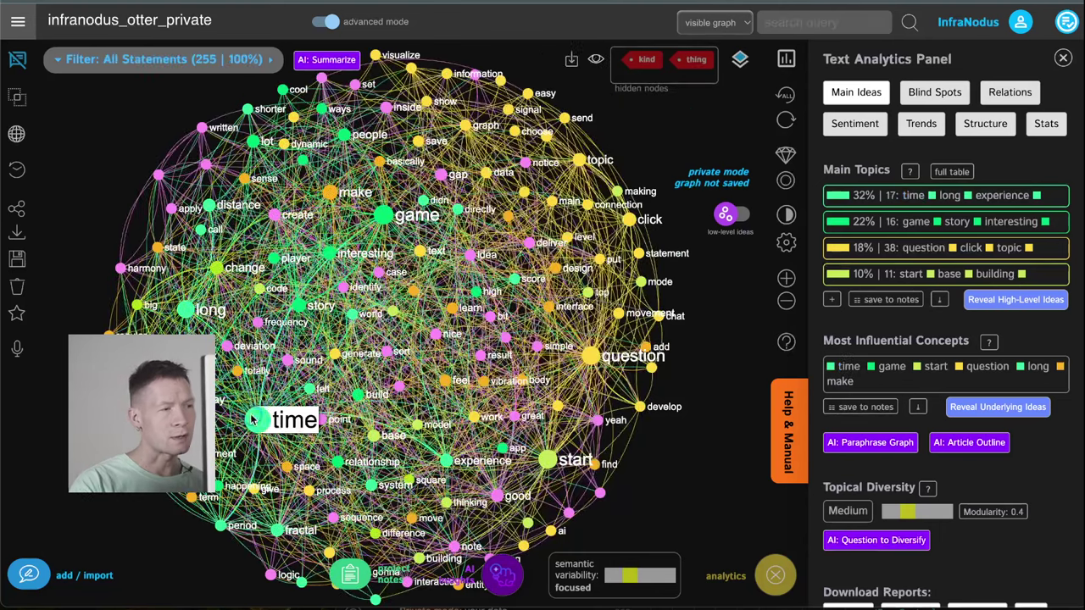
pyautogui.click(387, 215)
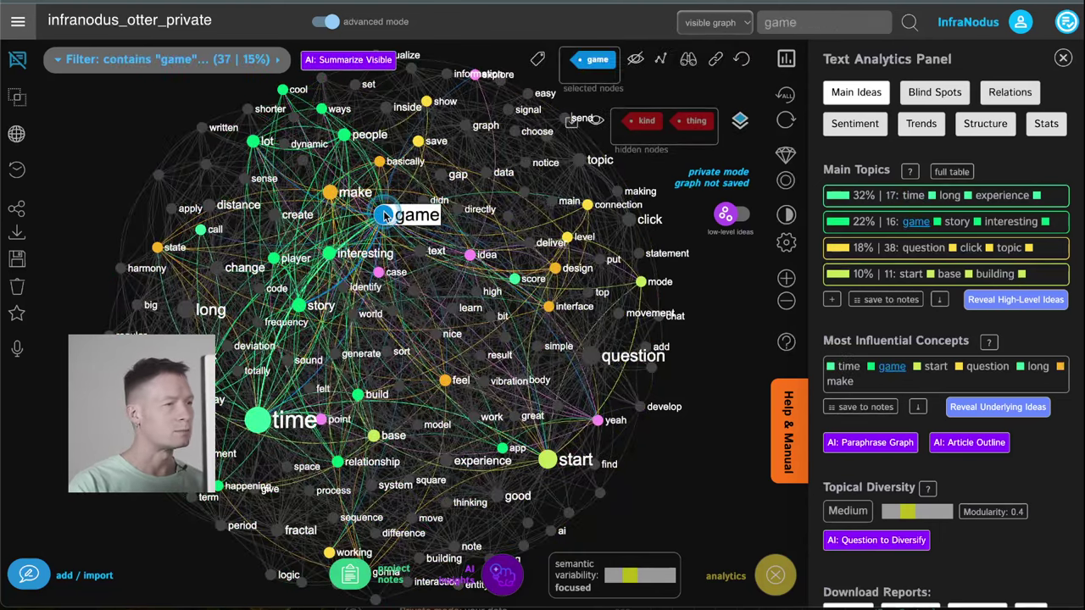
pyautogui.click(386, 215)
pyautogui.click(329, 253)
pyautogui.click(330, 253)
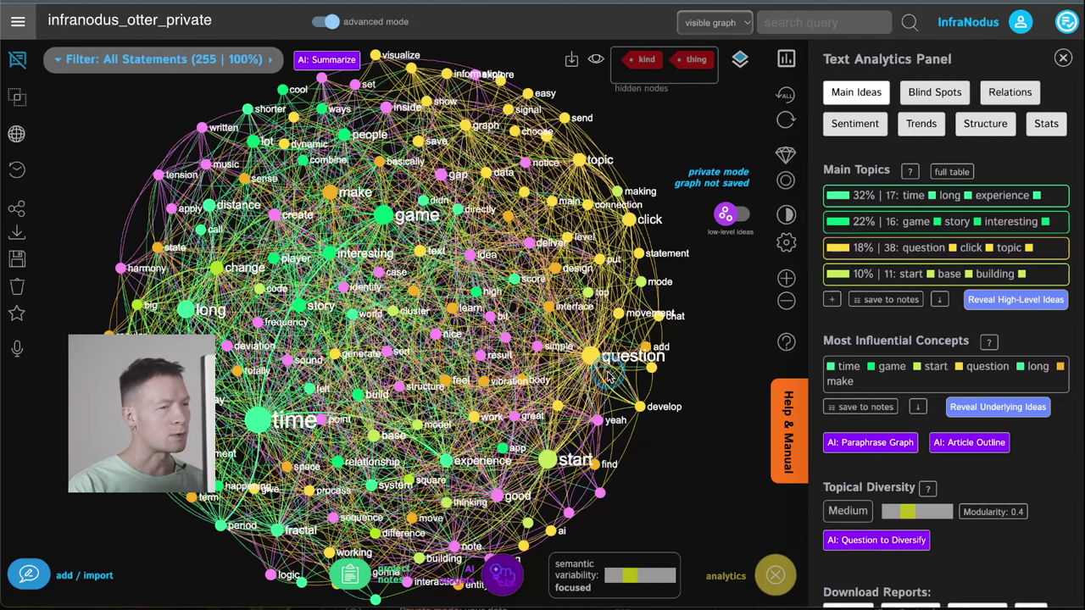
pyautogui.click(587, 359)
pyautogui.click(549, 460)
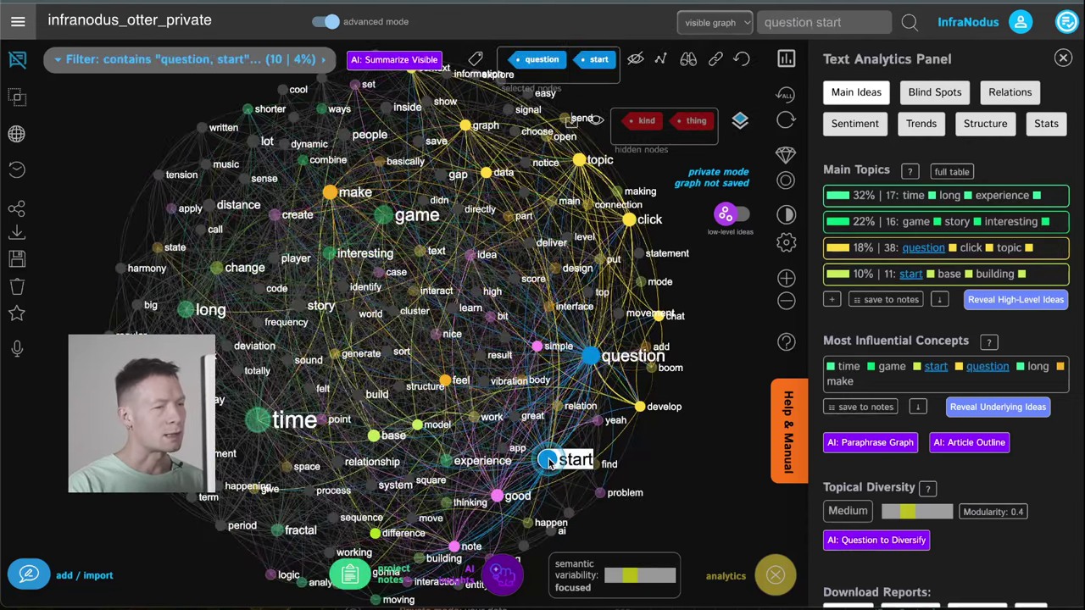
pyautogui.click(549, 460)
pyautogui.click(591, 357)
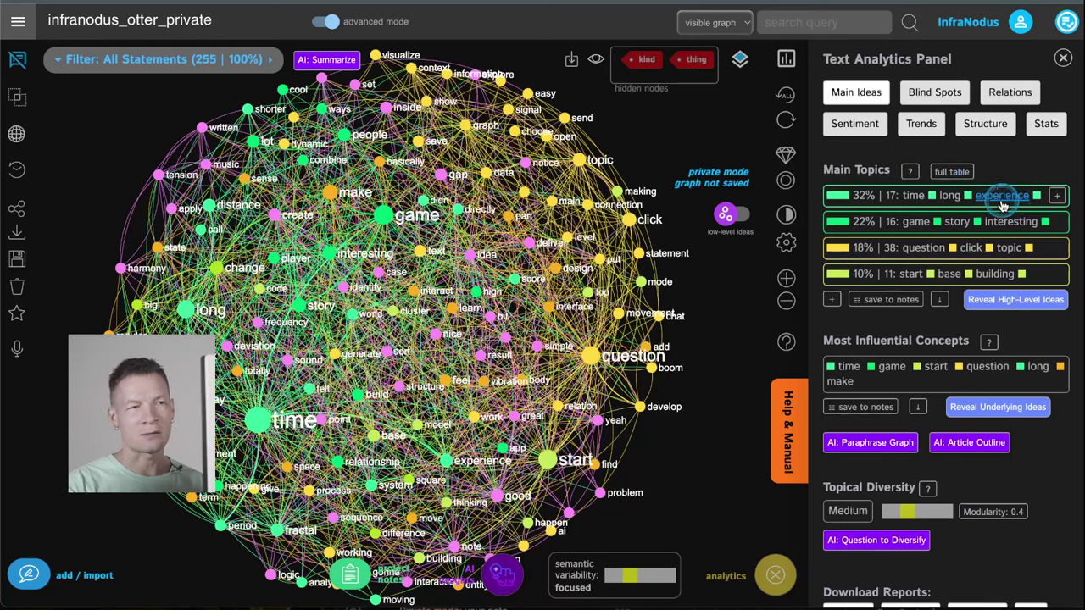
# Reveal the high-level ideas for the main topics, and briefly expand the topic list before collapsing it.
pyautogui.click(993, 300)
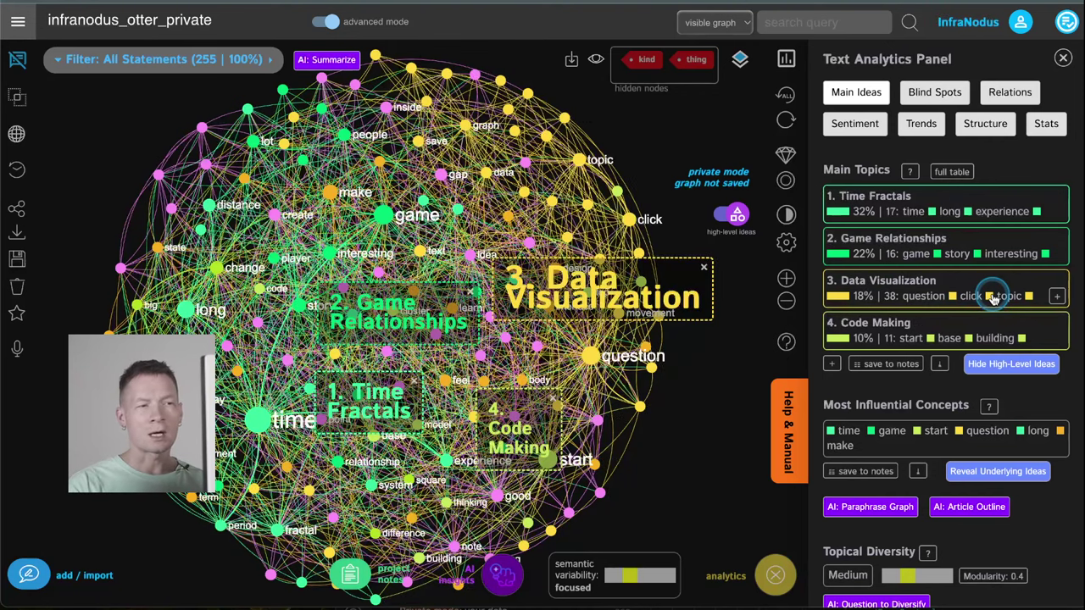
pyautogui.click(832, 364)
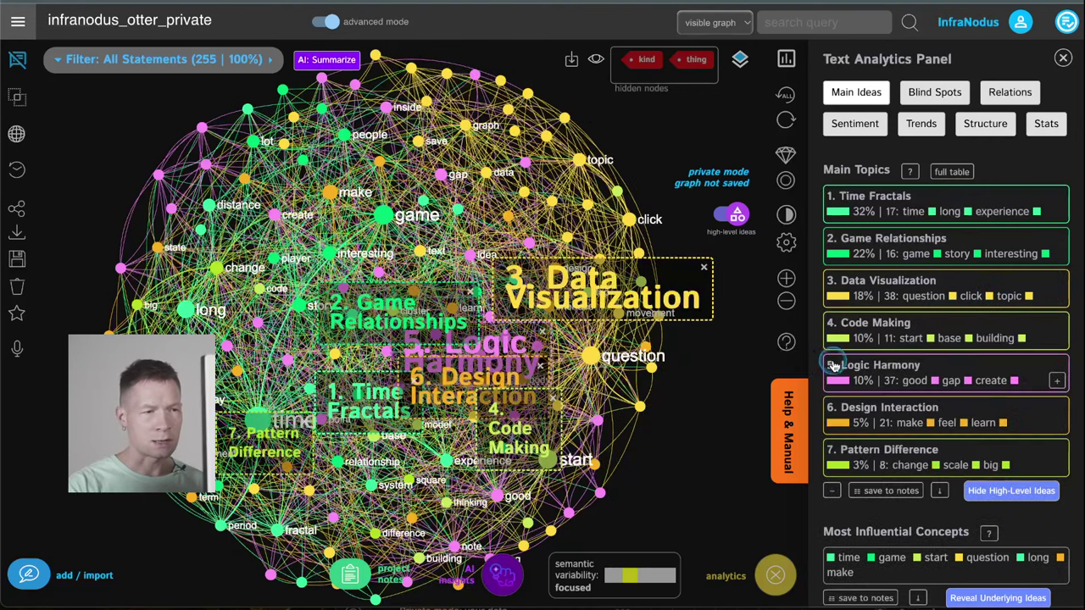
pyautogui.click(831, 494)
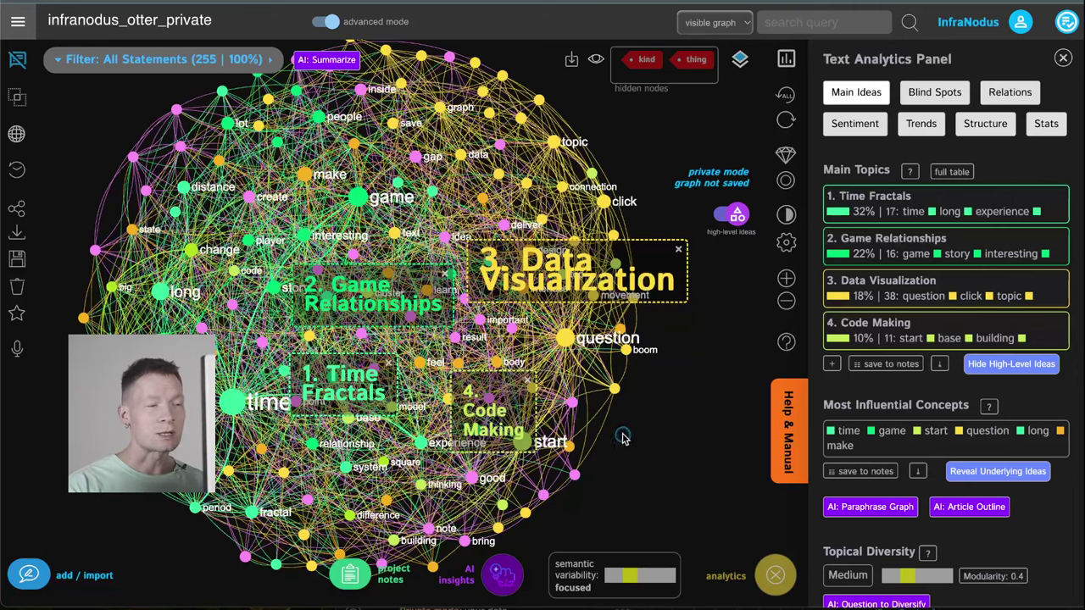
pyautogui.moveTo(624, 438); pyautogui.dragTo(636, 442)
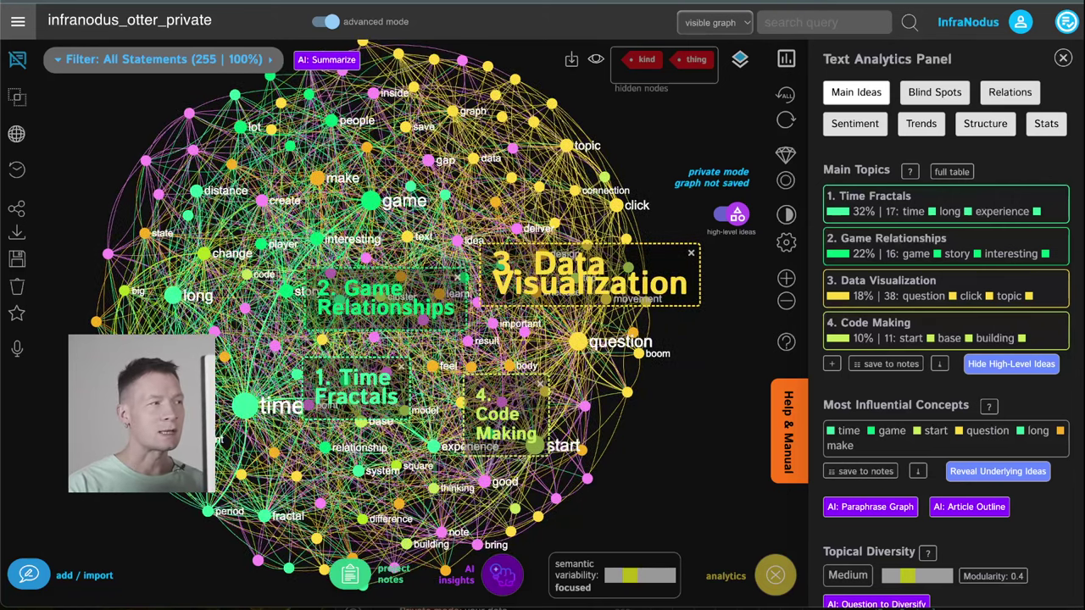
# Browse the source statements behind the graph and hide them again.
pyautogui.click(17, 59)
pyautogui.scroll(5, 117, 173)
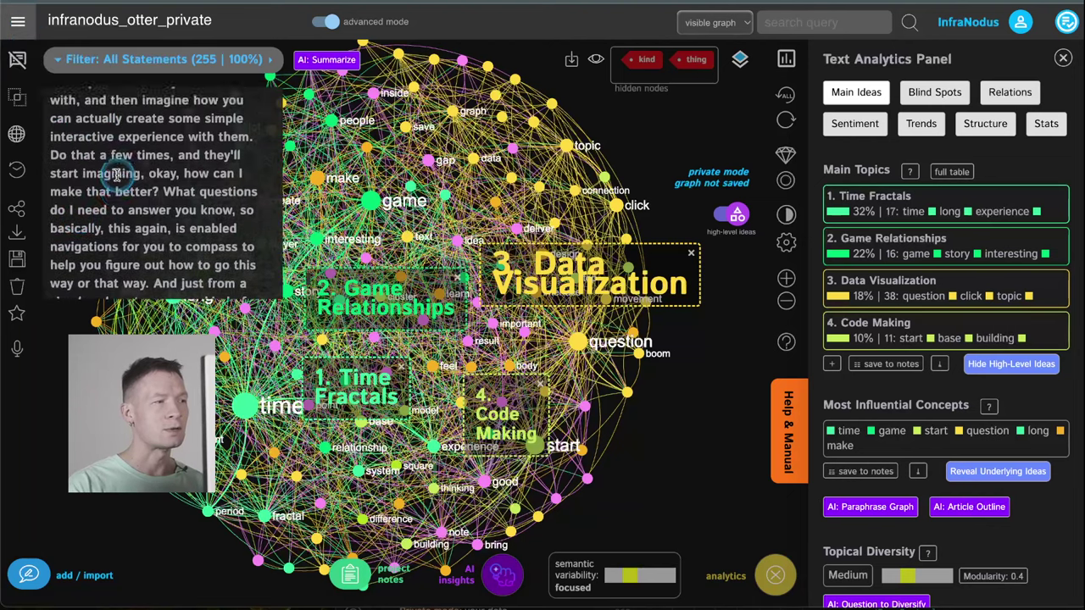
pyautogui.scroll(-3, 117, 172)
pyautogui.scroll(-3, 117, 173)
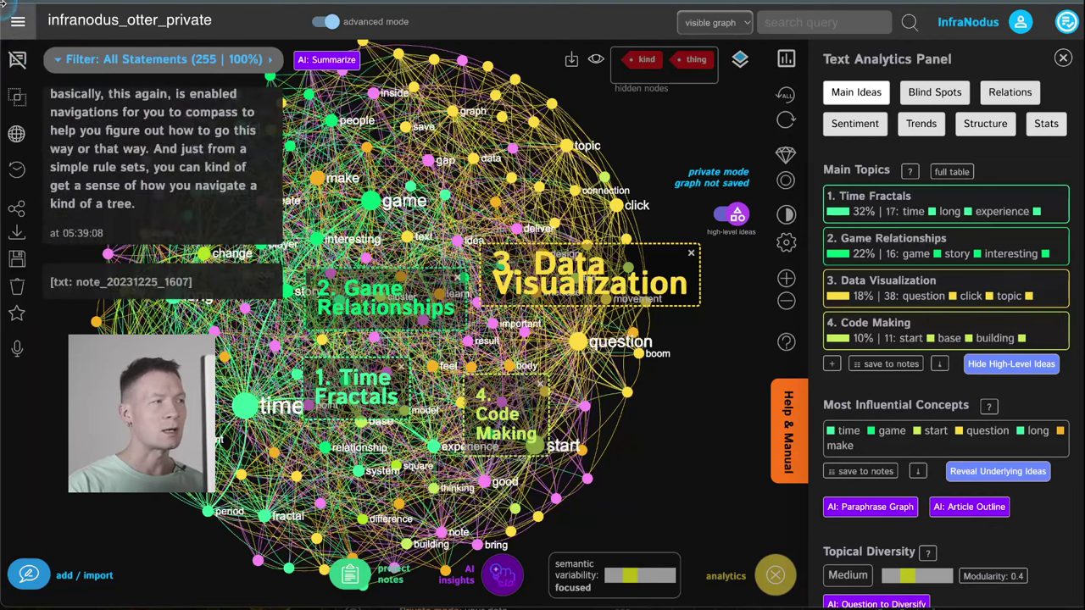
pyautogui.click(17, 60)
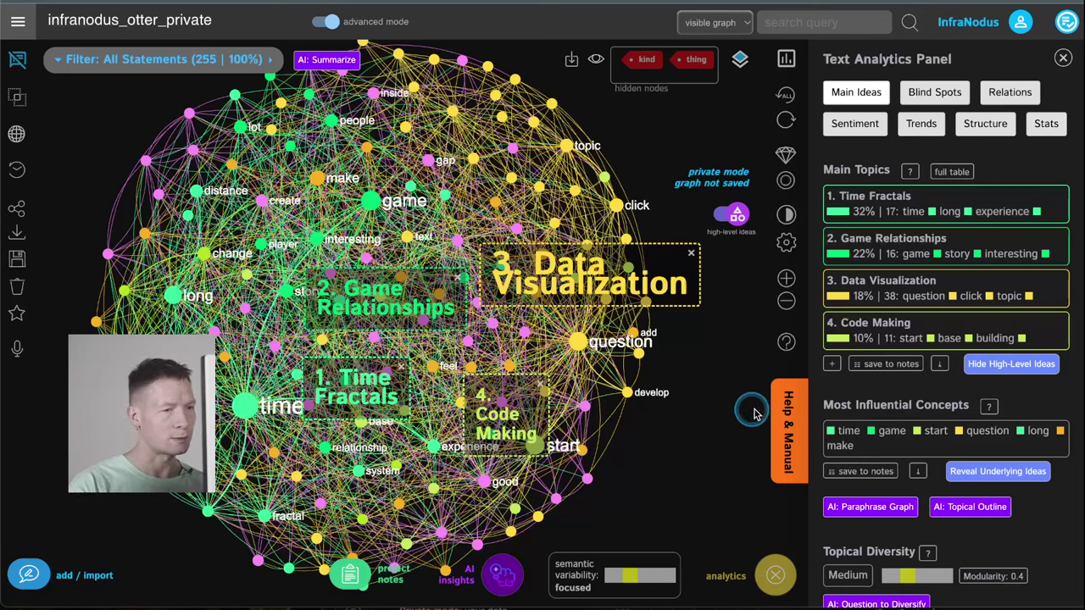
# Check the expanded topic list, and filter the graph to the Time Fractals topic with its statements shown.
pyautogui.click(832, 364)
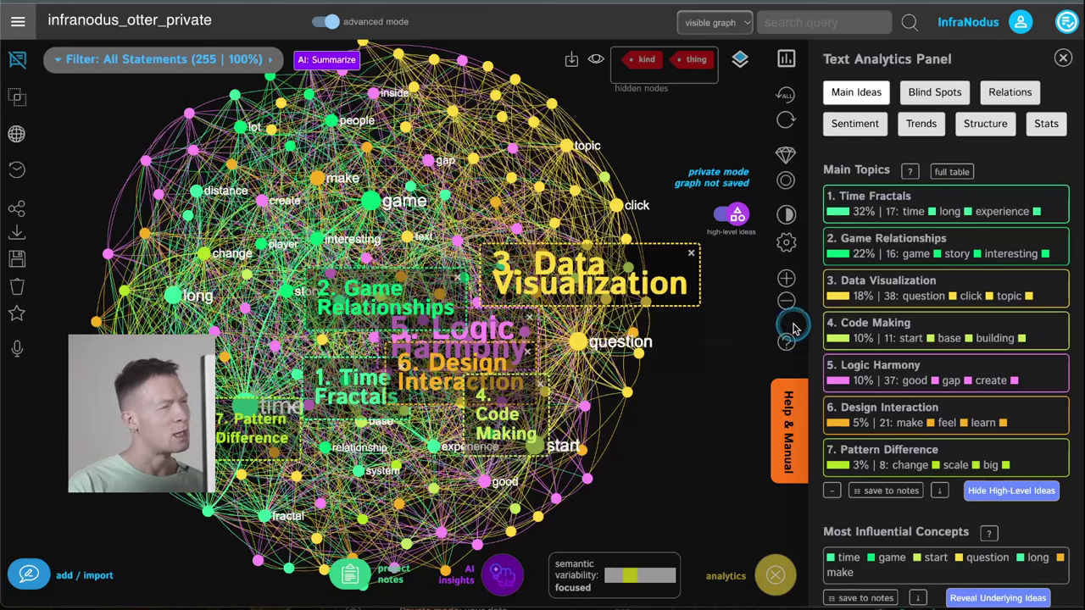
pyautogui.click(832, 492)
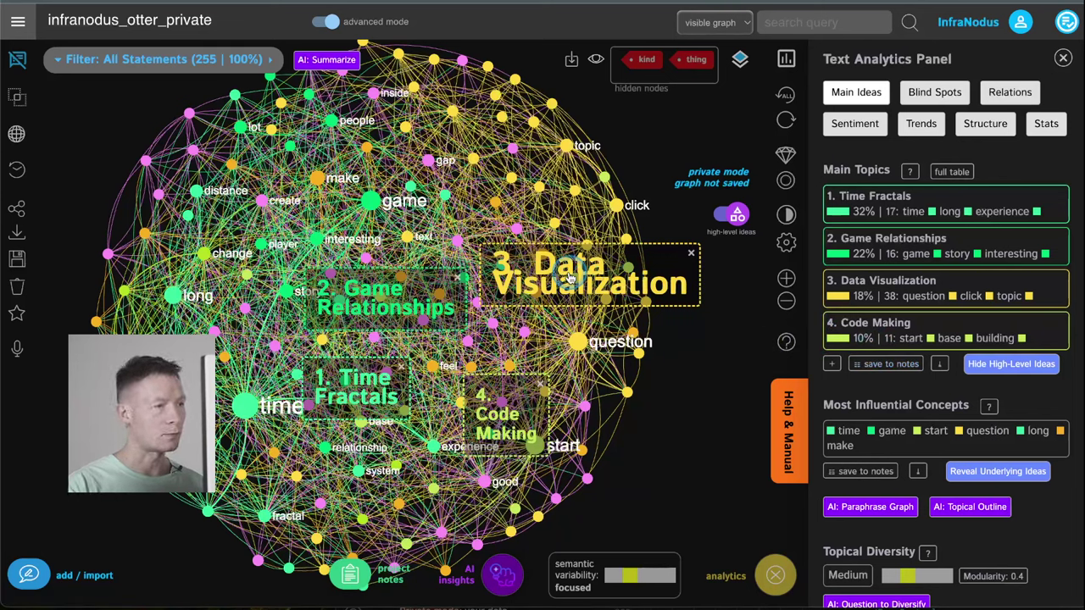
pyautogui.click(369, 378)
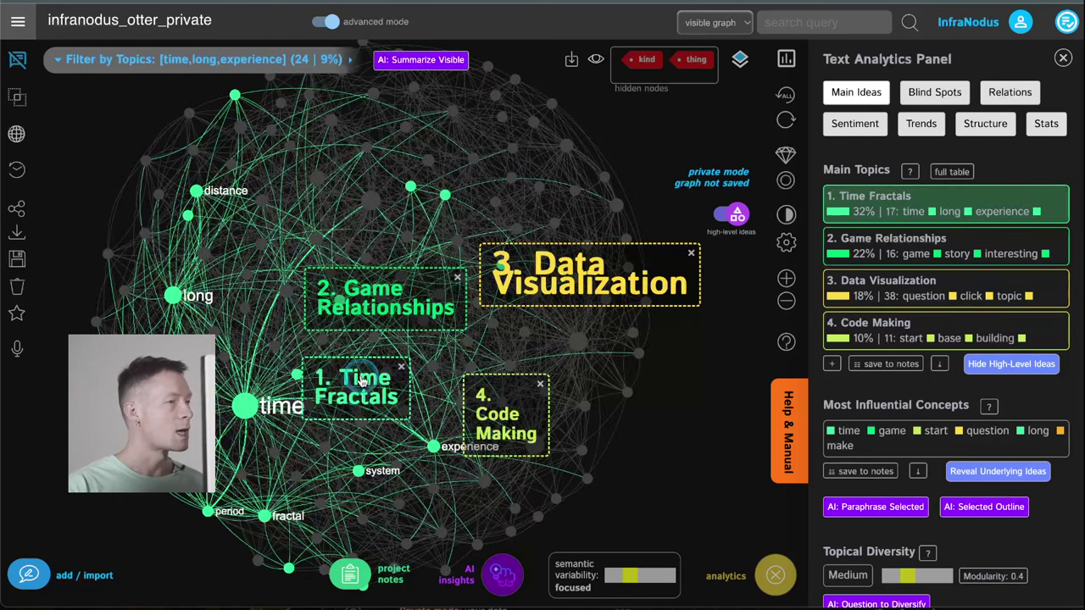
pyautogui.click(16, 58)
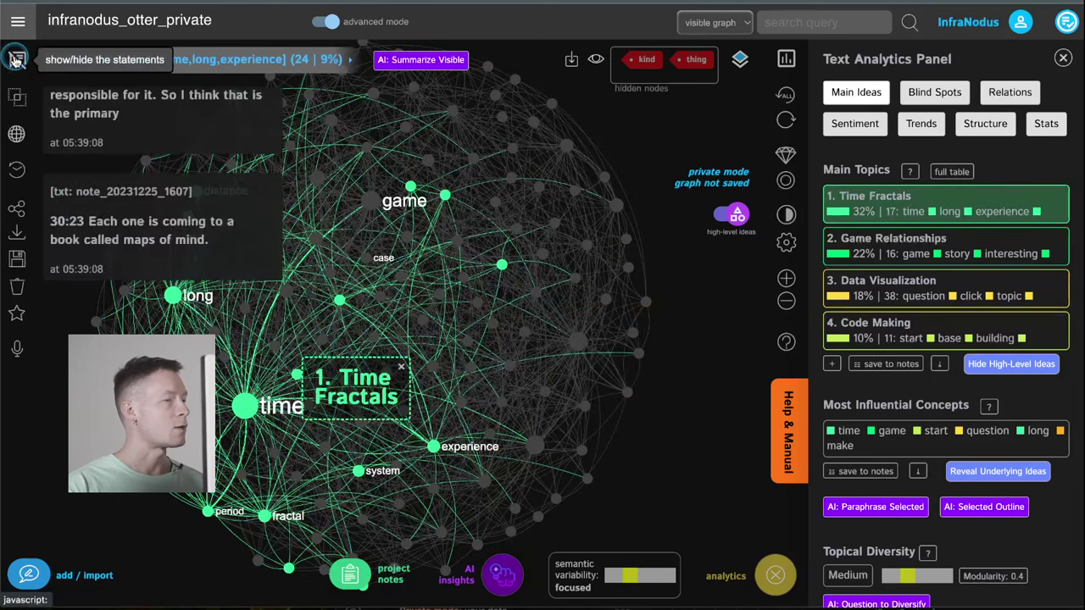
# Browse the Time Fractals statements, expand the topic's keywords, and filter the statements by fractal and period.
pyautogui.scroll(5, 148, 211)
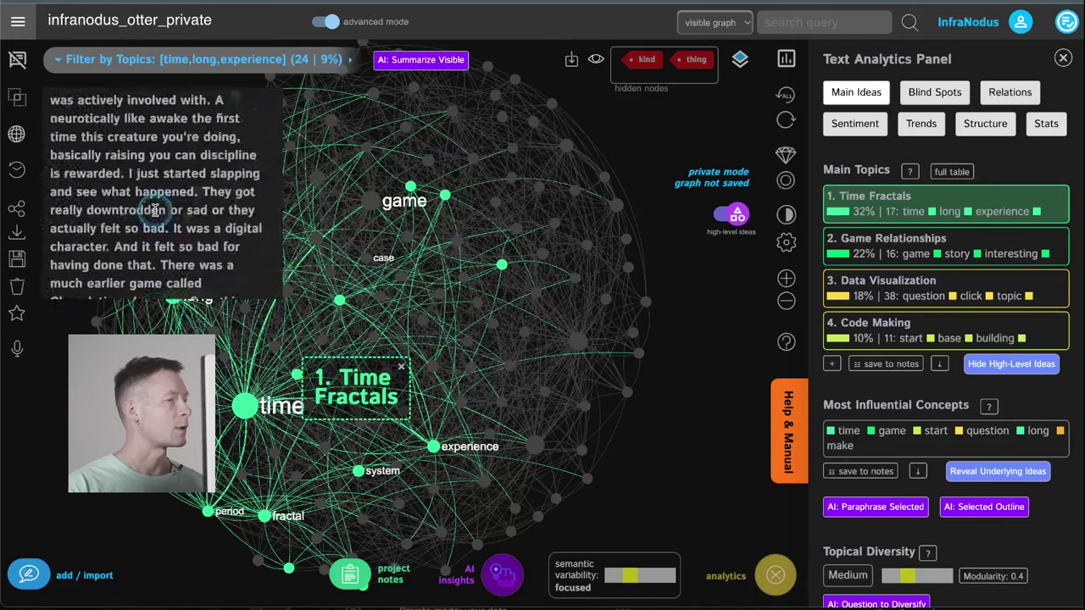
pyautogui.scroll(10, 155, 209)
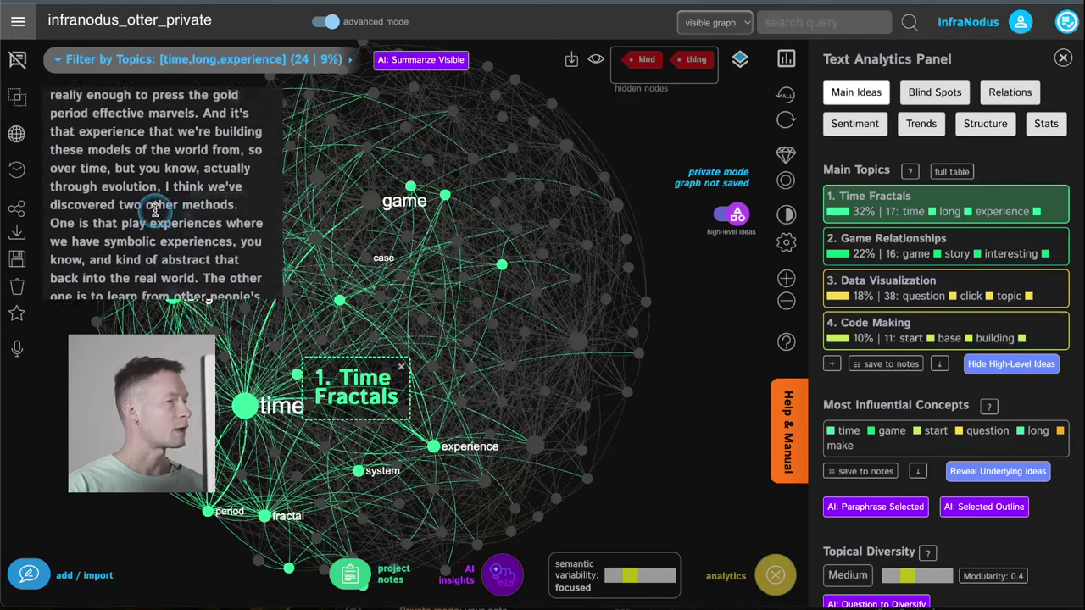
pyautogui.click(1066, 214)
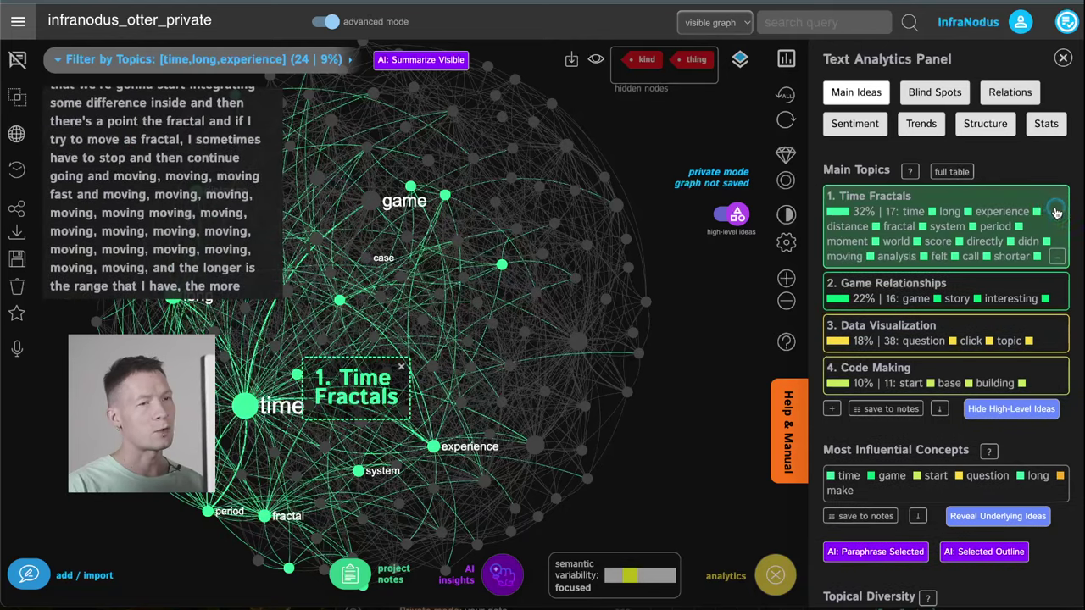
pyautogui.click(897, 229)
pyautogui.click(997, 228)
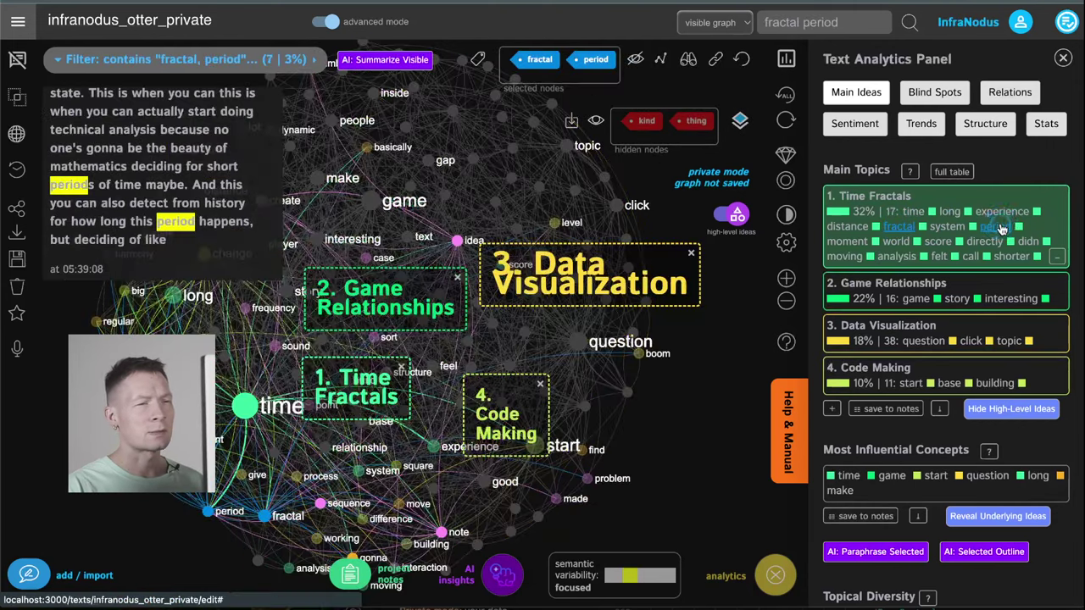
pyautogui.scroll(5, 200, 170)
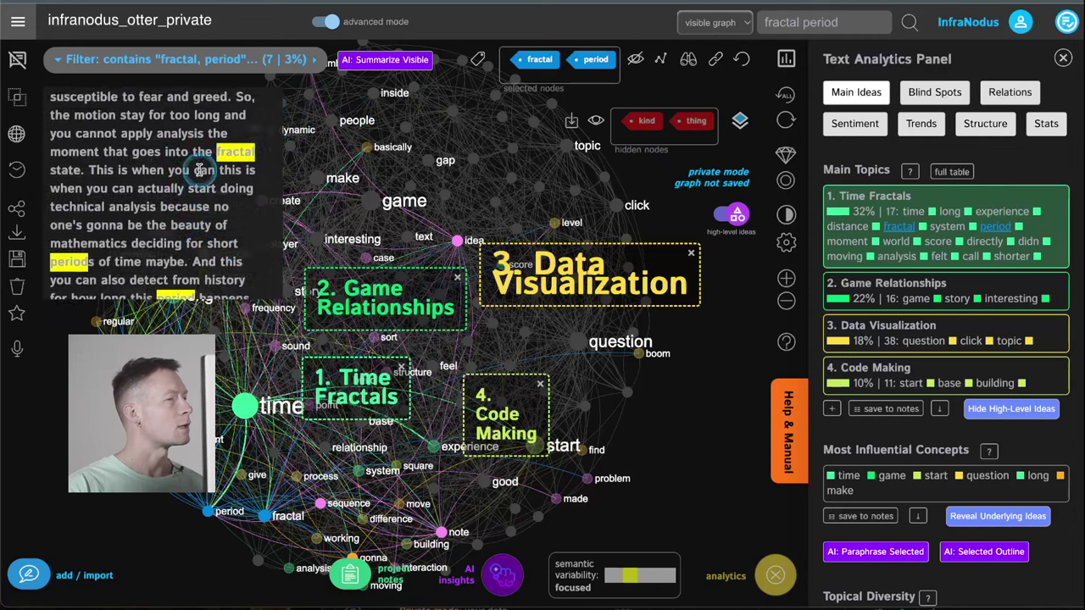
# Add system to the fractal and period filter and read the note_20231225_1606 statement through its highlighted keywords.
pyautogui.click(947, 226)
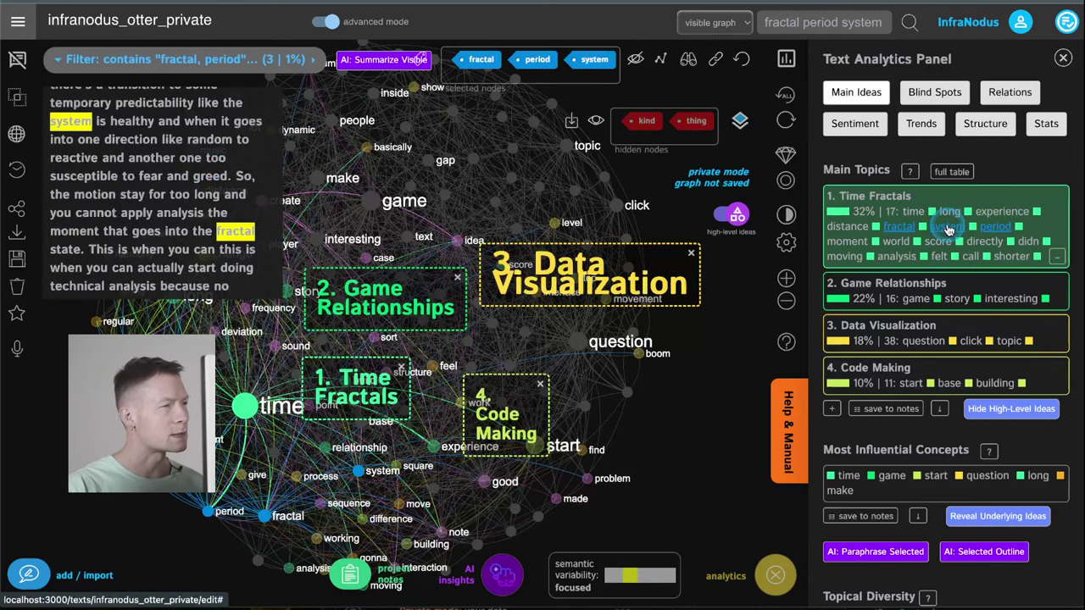
pyautogui.scroll(10, 186, 180)
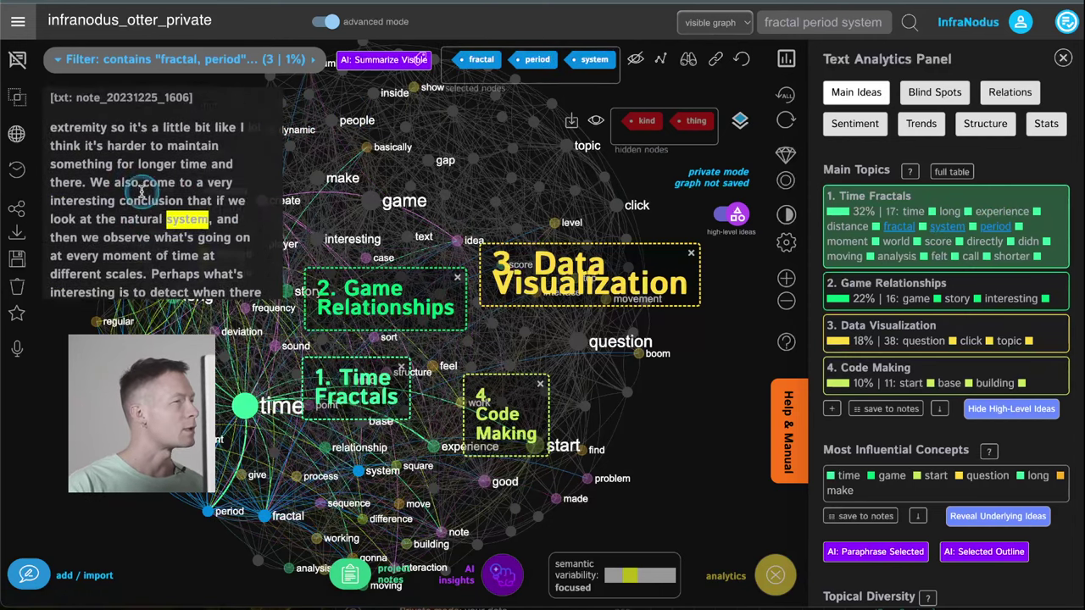
pyautogui.scroll(-8, 142, 193)
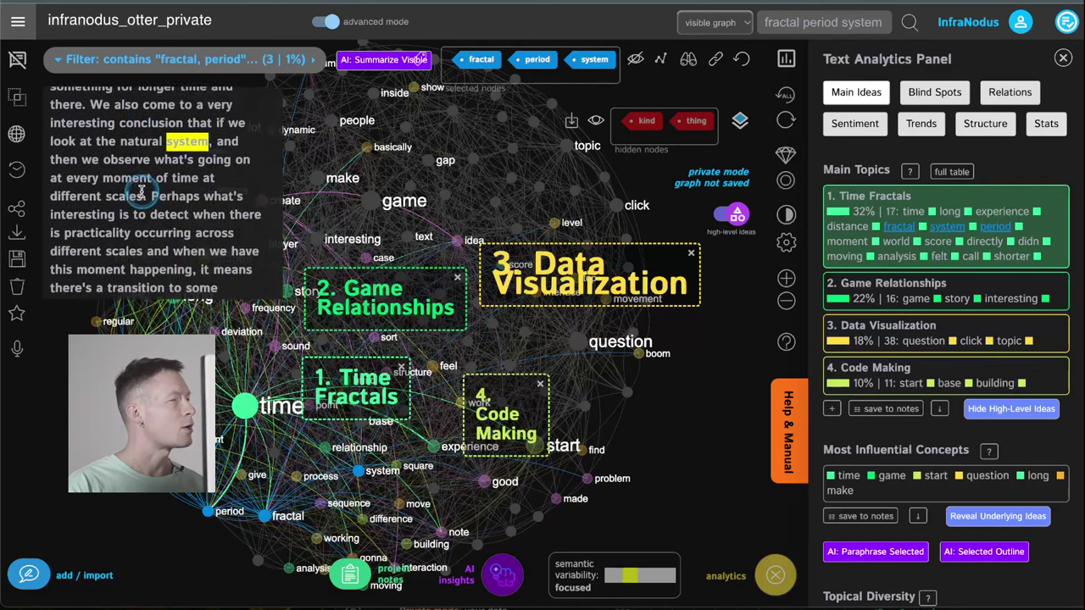
pyautogui.scroll(-4, 141, 193)
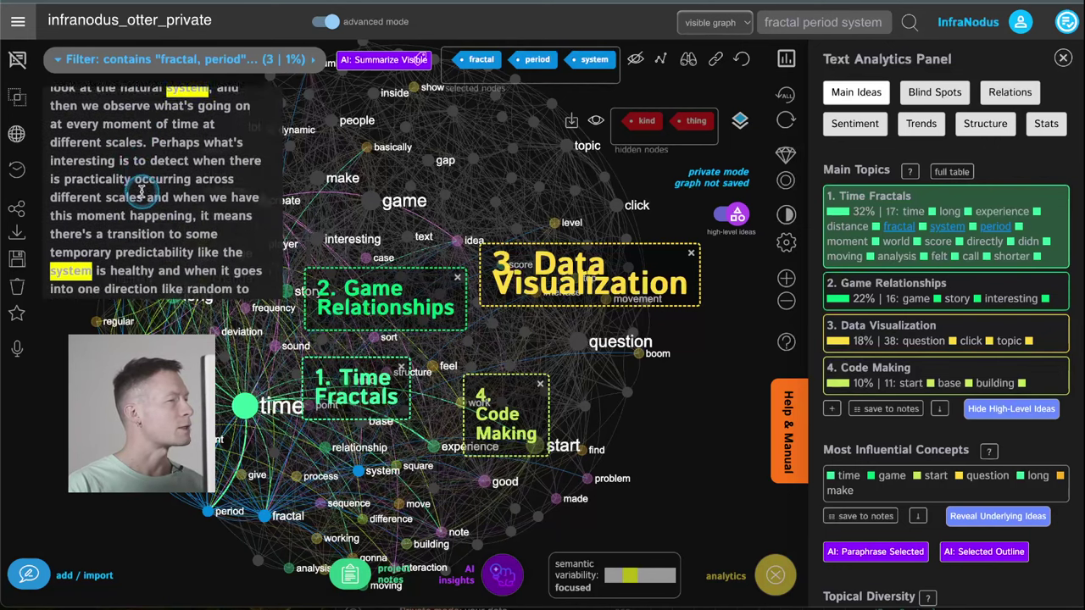
pyautogui.scroll(-5, 141, 193)
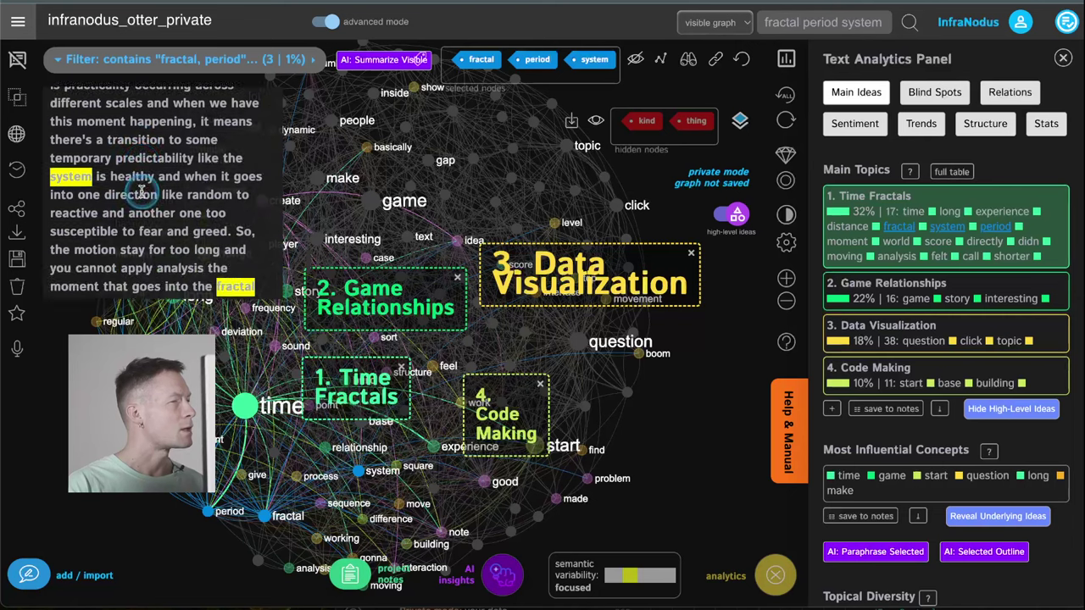
pyautogui.scroll(-4, 142, 193)
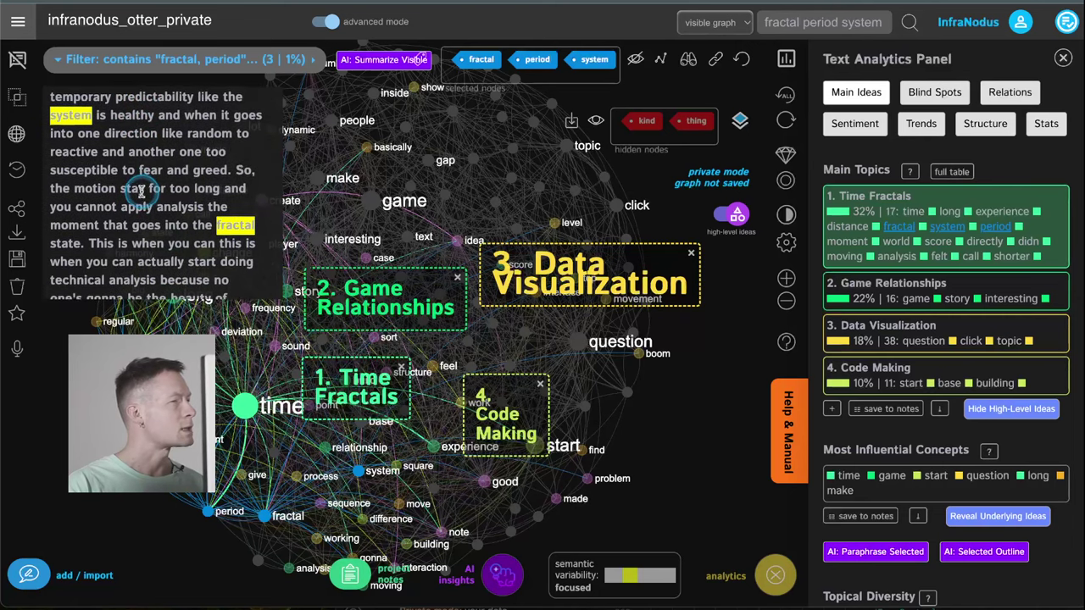
pyautogui.scroll(-3, 141, 193)
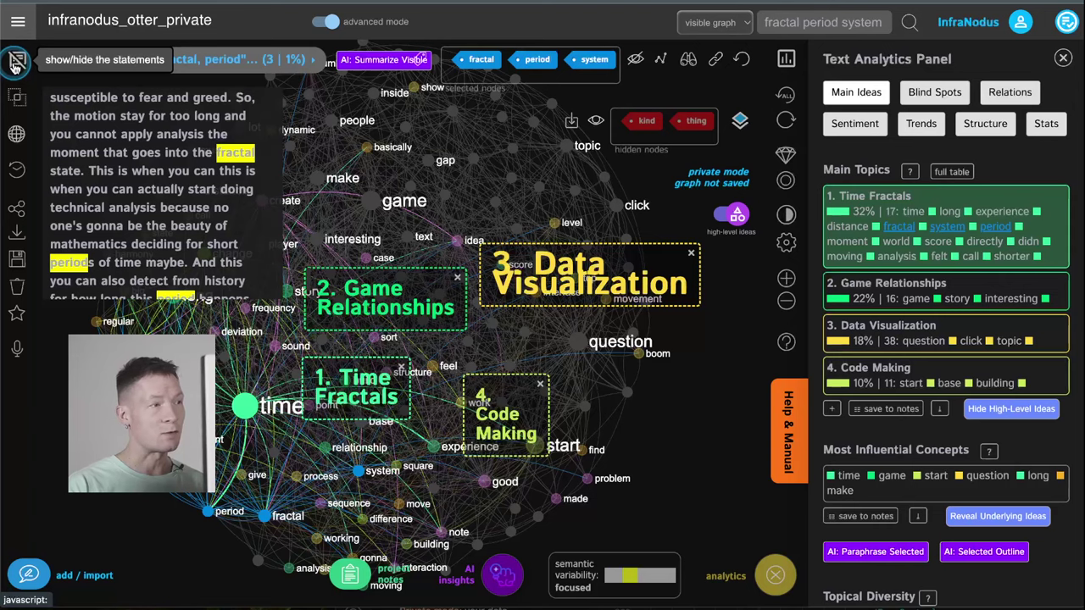
# Try an AI summary of the visible fractal, period and system statements, and reread those statements before hiding them.
pyautogui.click(378, 68)
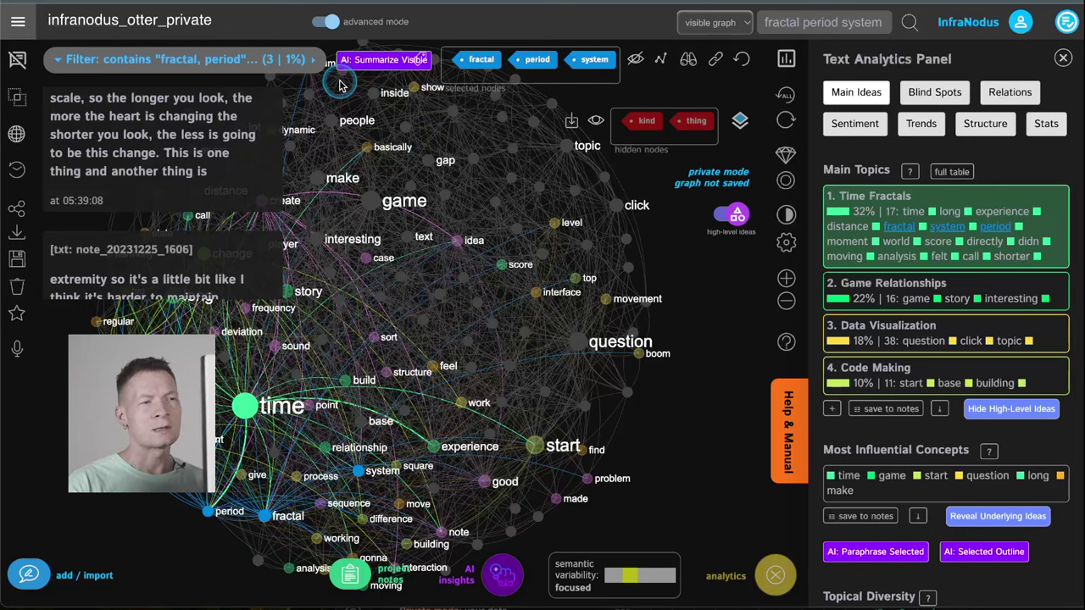
pyautogui.scroll(5, 195, 157)
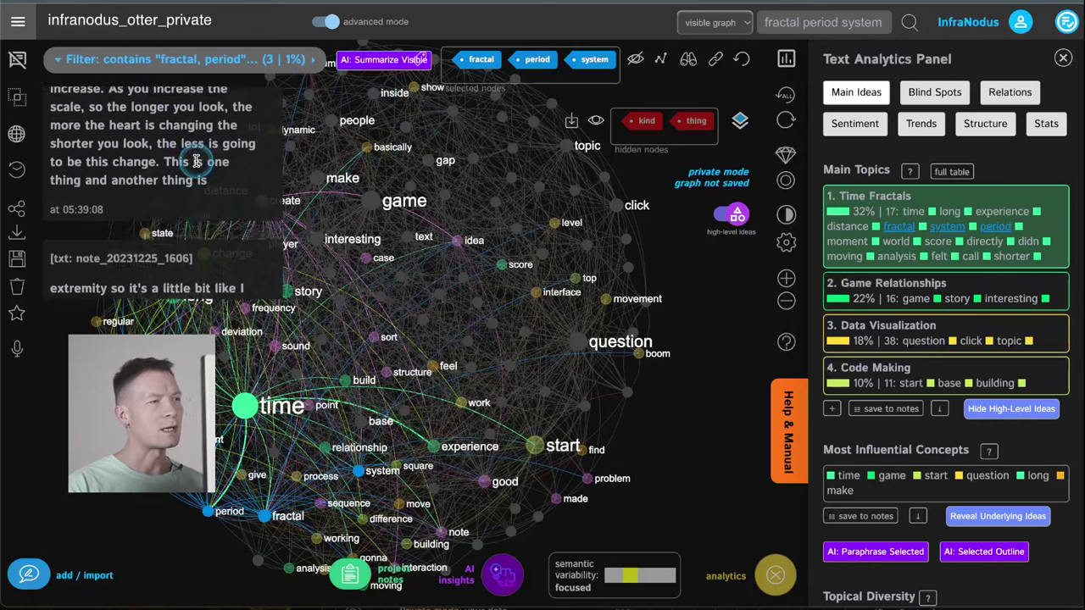
pyautogui.scroll(1, 195, 160)
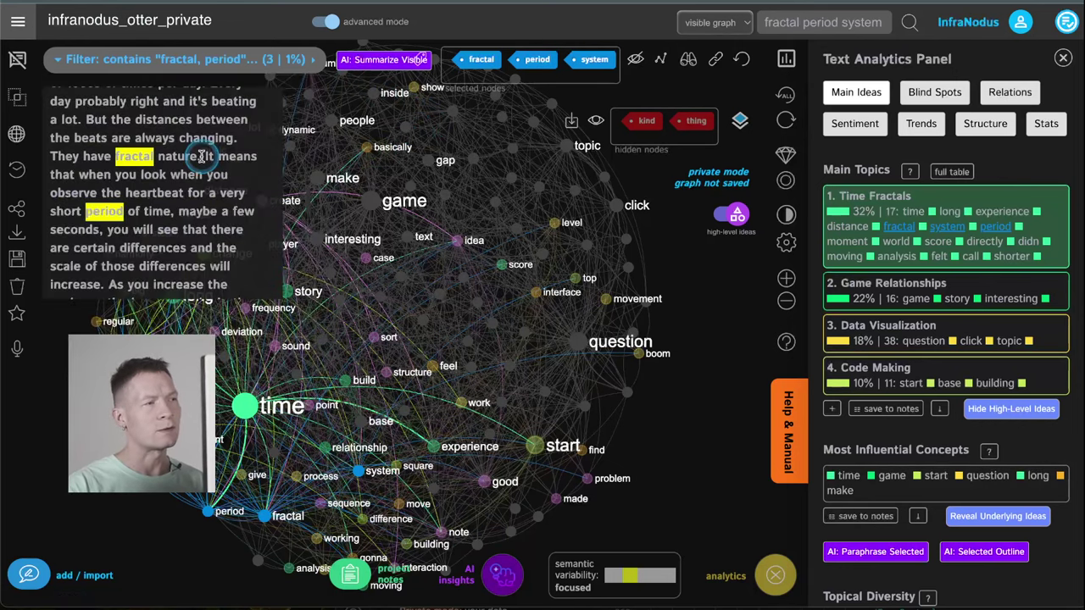
pyautogui.scroll(1, 235, 142)
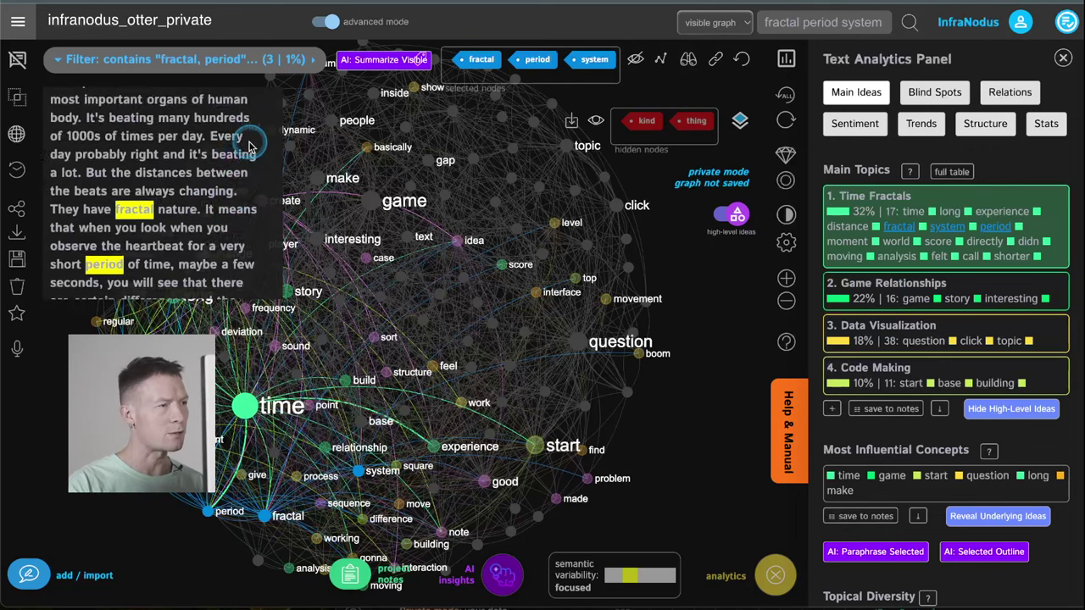
pyautogui.scroll(-8, 241, 144)
pyautogui.scroll(2, 250, 146)
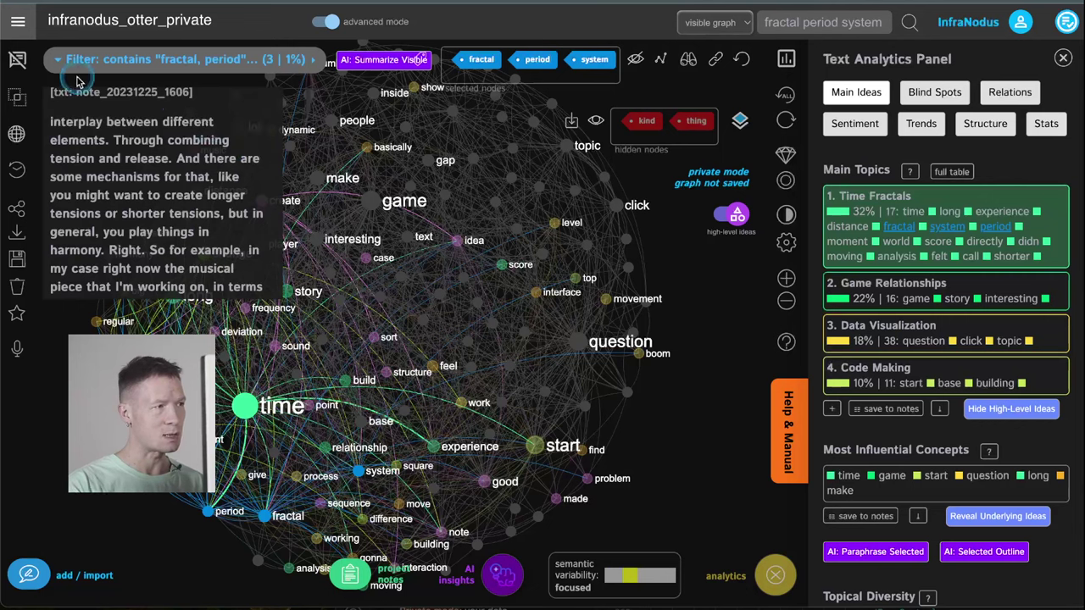
pyautogui.click(19, 61)
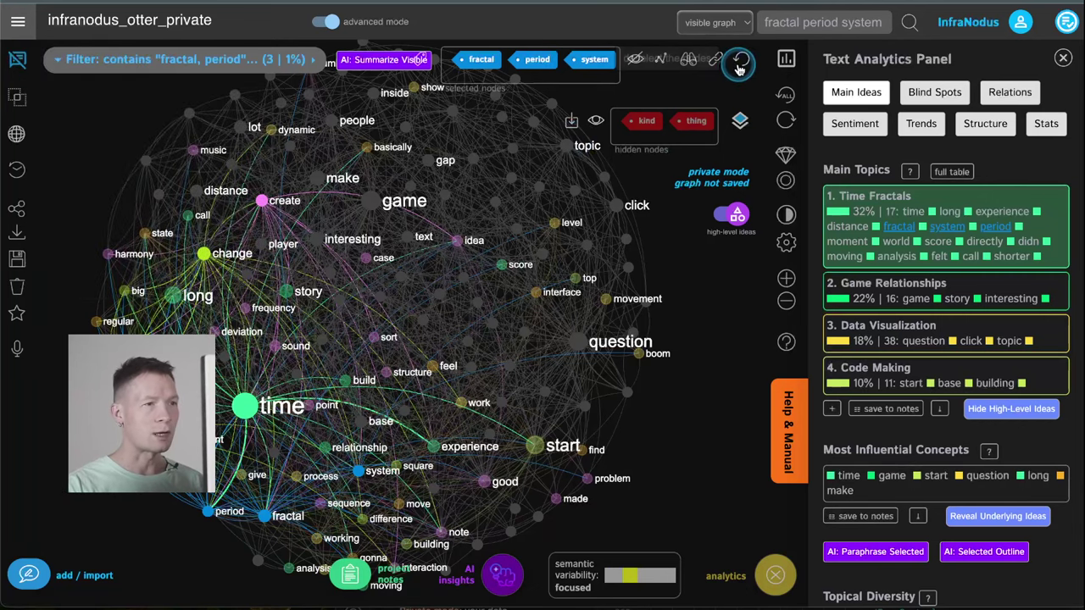
# Clear the node selection and filter the graph by algorithm and database from the expanded Data Visualization keywords.
pyautogui.click(739, 70)
pyautogui.click(1059, 256)
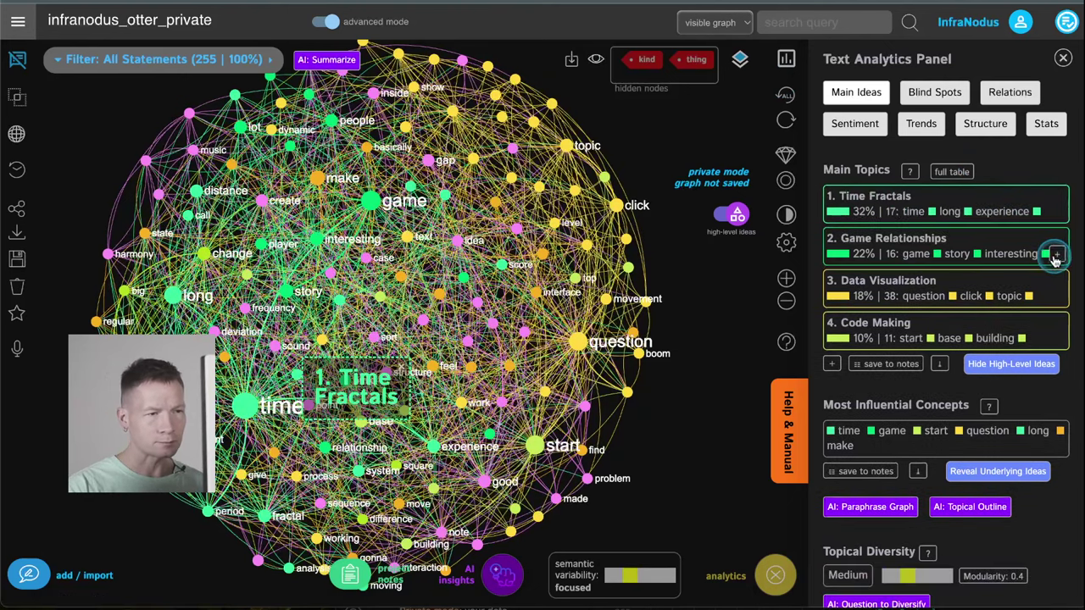
pyautogui.click(1057, 296)
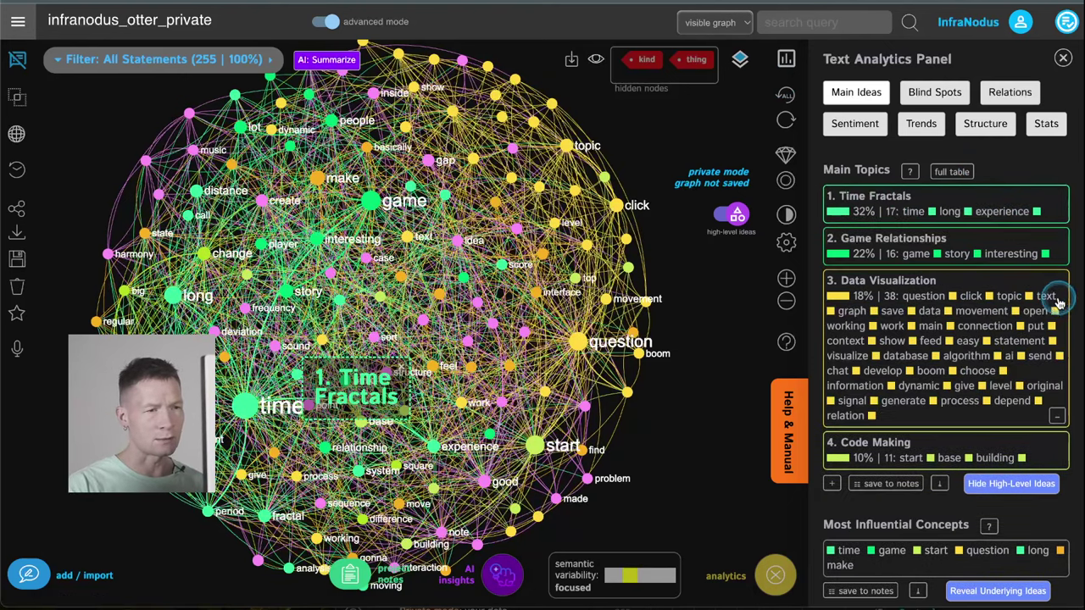
pyautogui.scroll(-1, 890, 377)
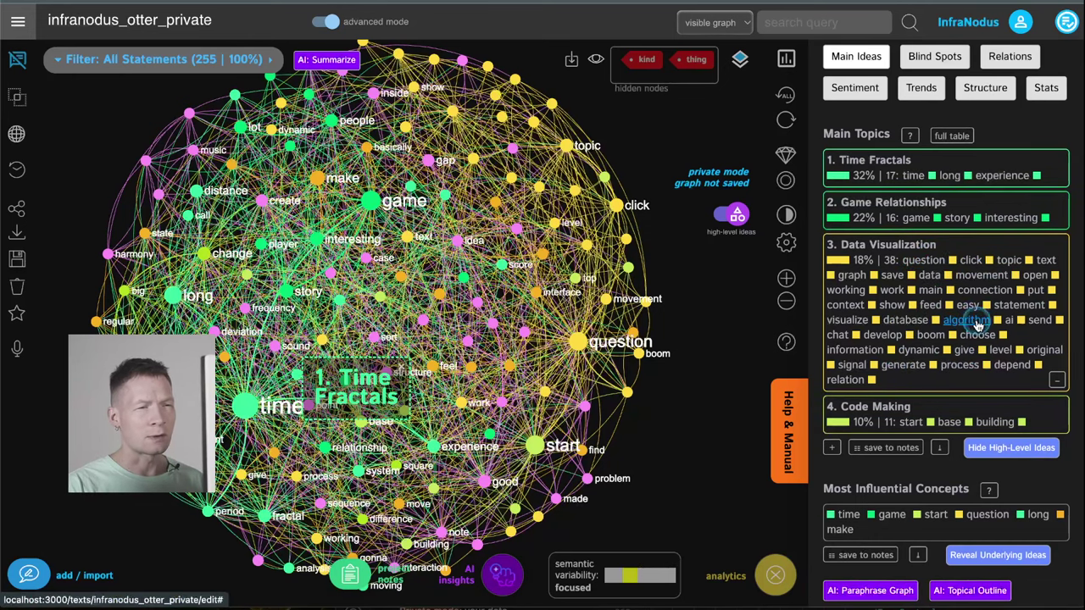
pyautogui.click(955, 324)
pyautogui.click(903, 323)
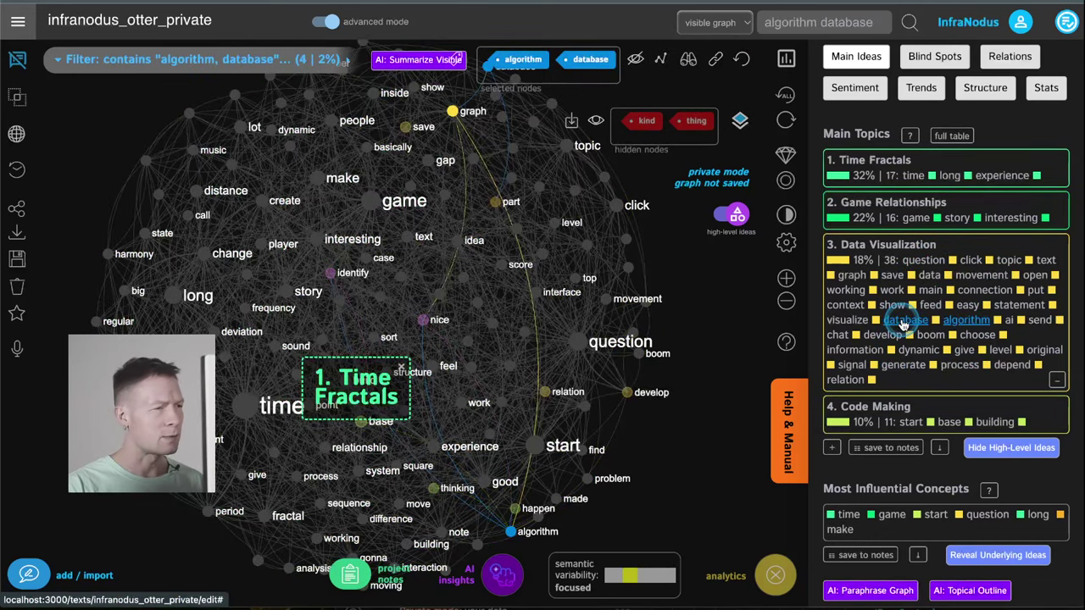
# Show the statements matching algorithm and database, read the one about writing into different databases, and hide them again.
pyautogui.click(17, 59)
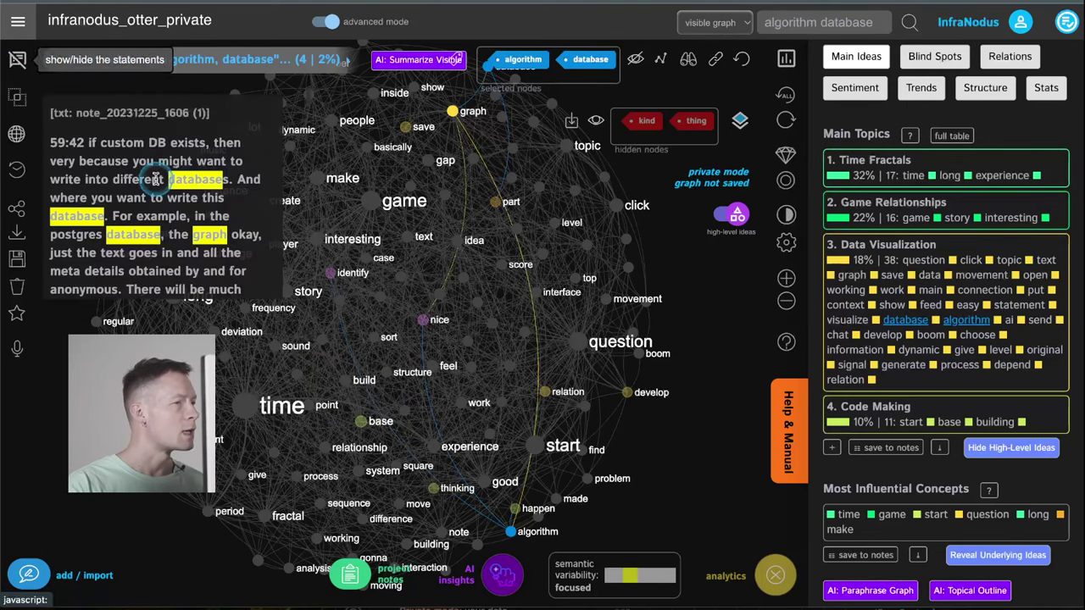
pyautogui.scroll(-3, 165, 204)
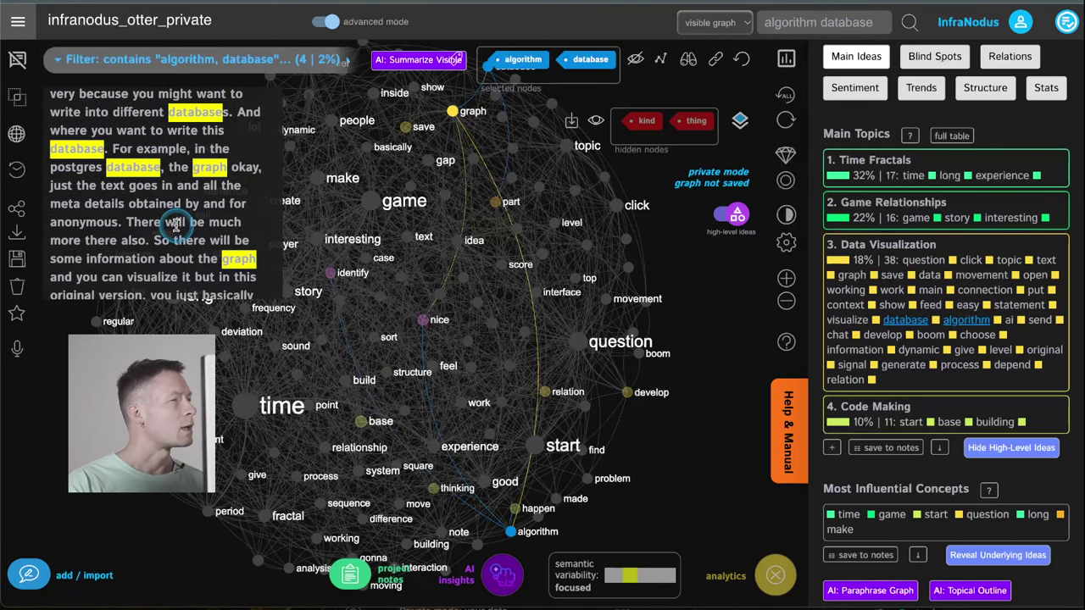
pyautogui.scroll(-1, 176, 223)
pyautogui.scroll(-3, 176, 225)
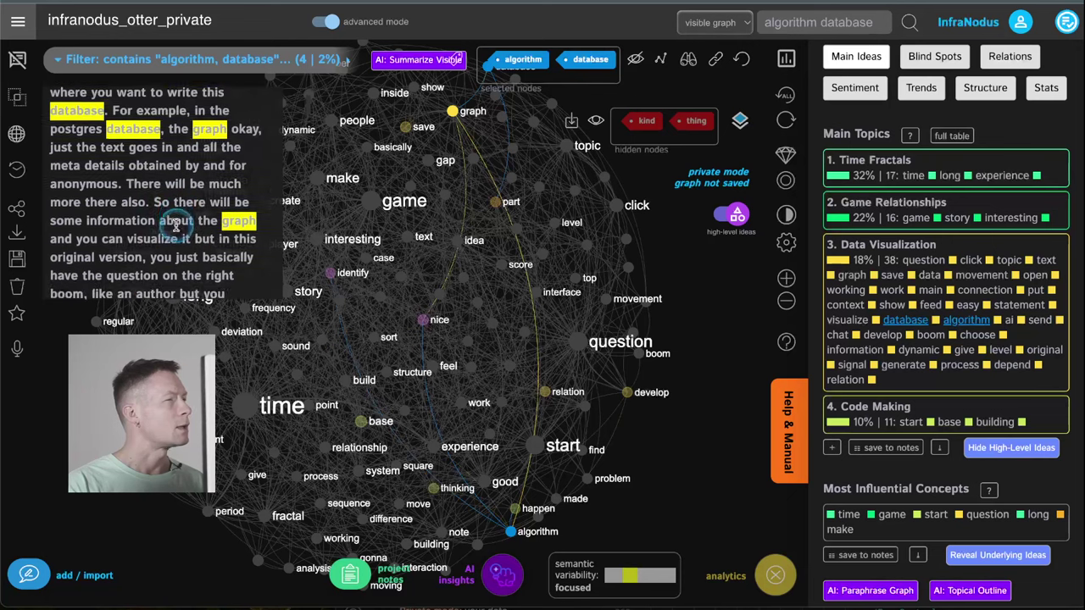
pyautogui.scroll(-3, 176, 224)
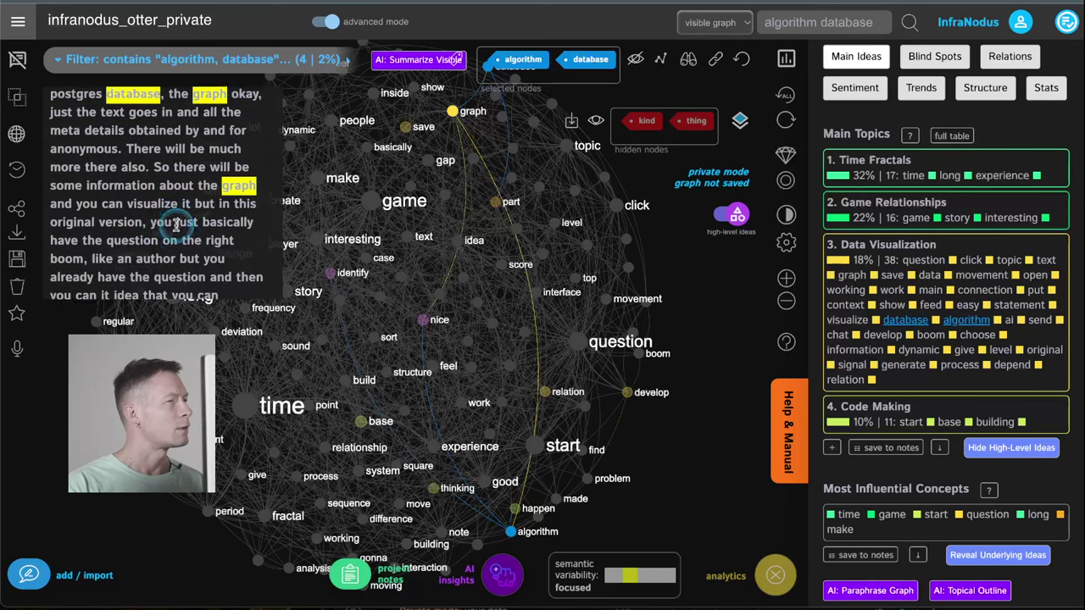
pyautogui.scroll(-5, 176, 224)
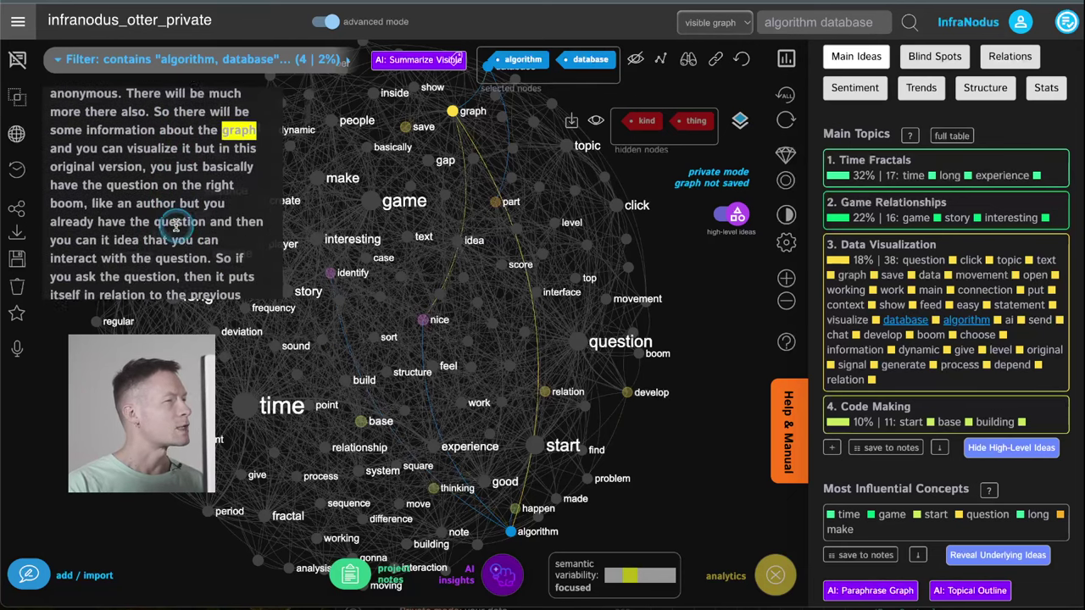
pyautogui.scroll(-1, 176, 225)
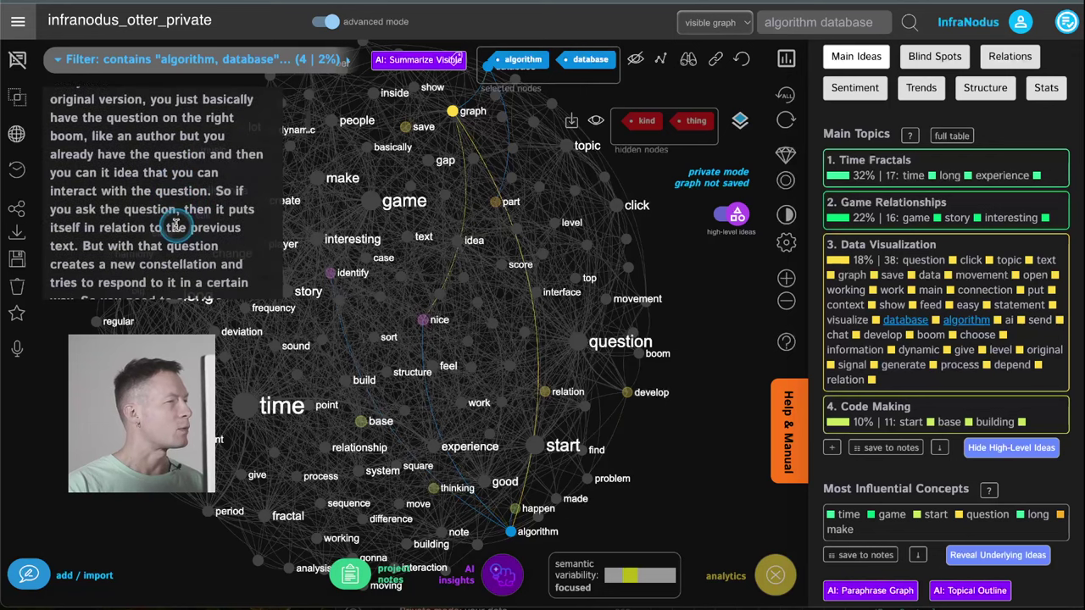
pyautogui.scroll(-5, 176, 224)
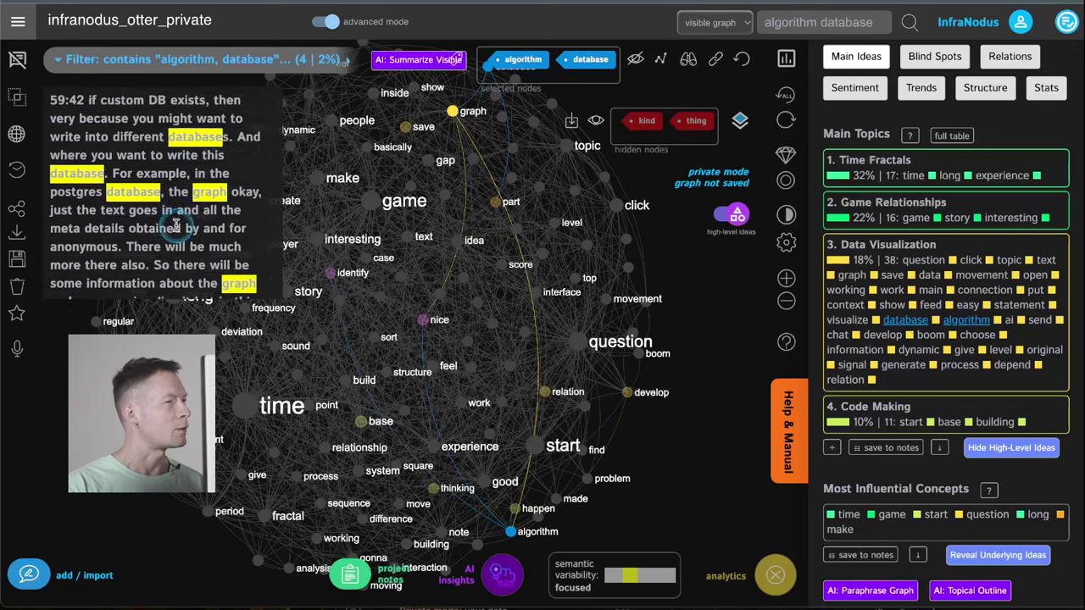
pyautogui.click(18, 61)
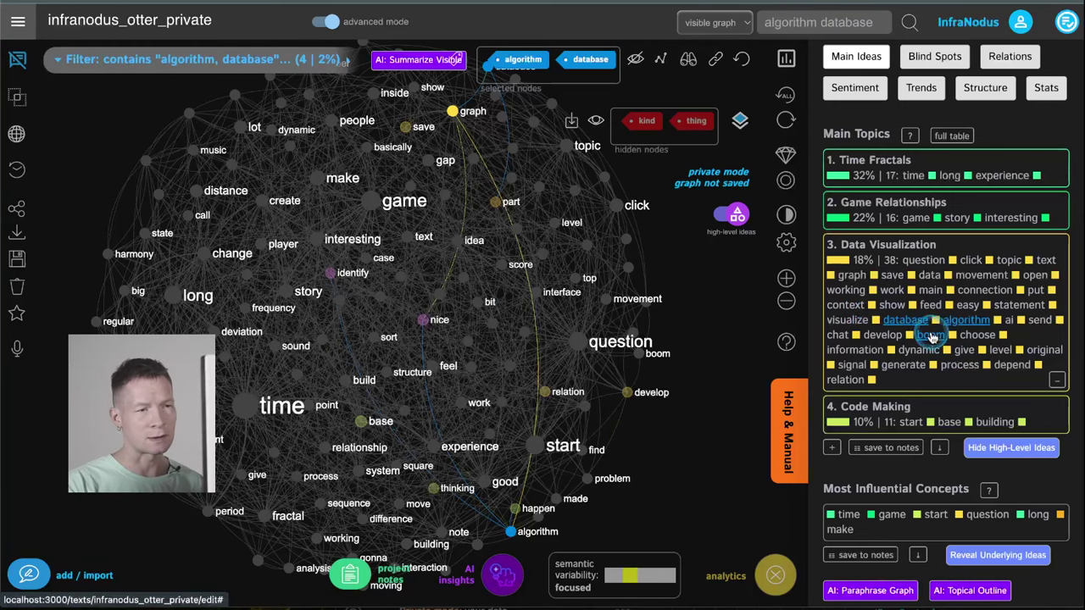
# Replace the algorithm and database selection with visualize and database, and read the matching statement.
pyautogui.click(908, 322)
pyautogui.click(964, 322)
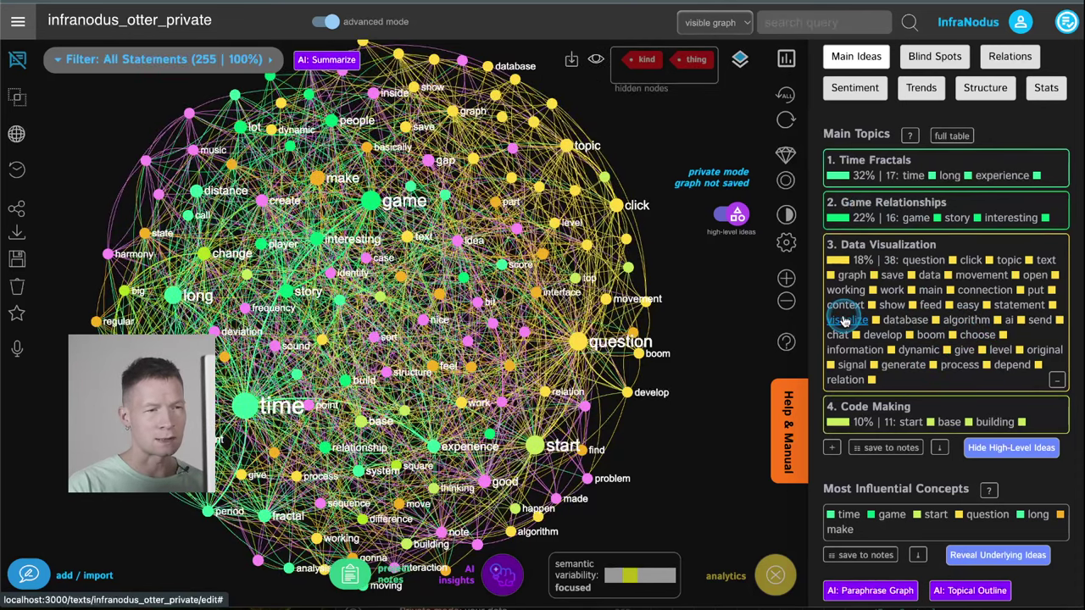
pyautogui.click(844, 321)
pyautogui.click(902, 320)
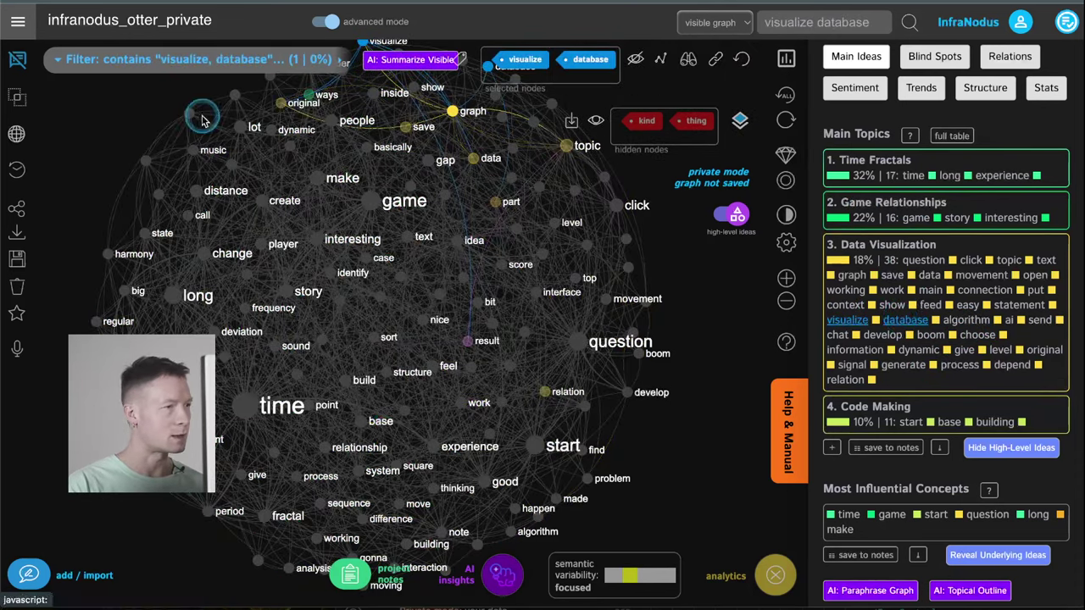
pyautogui.click(136, 61)
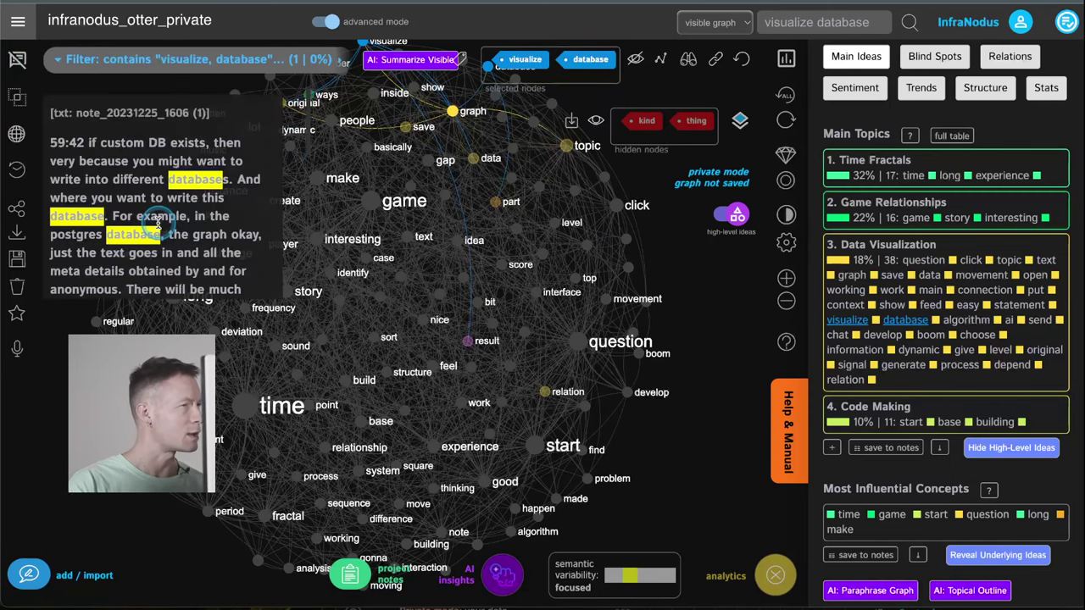
pyautogui.scroll(-3, 144, 220)
pyautogui.scroll(-2, 158, 222)
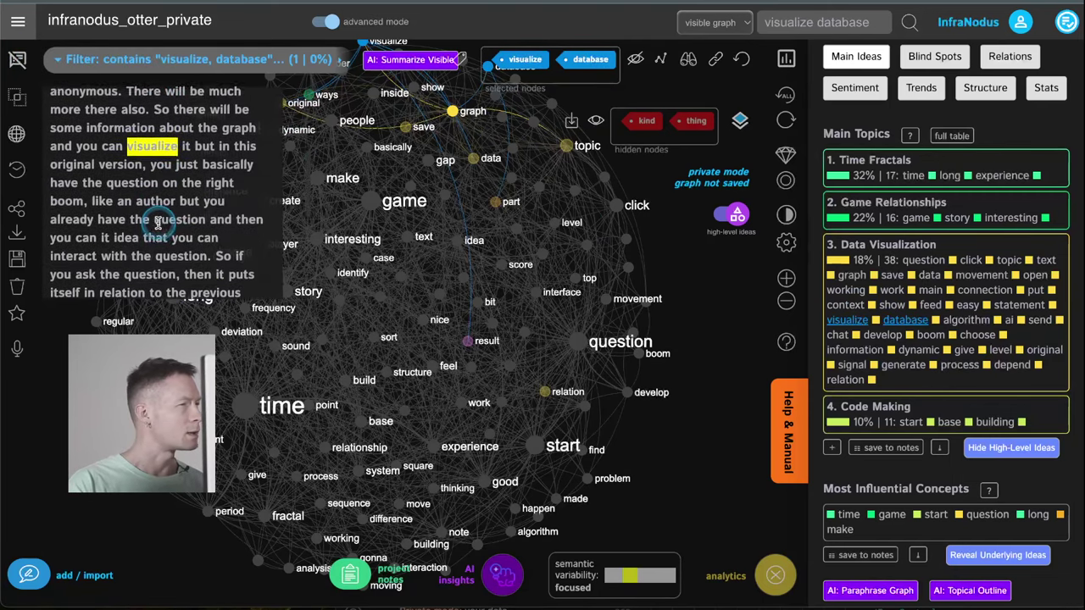
pyautogui.scroll(-2, 158, 222)
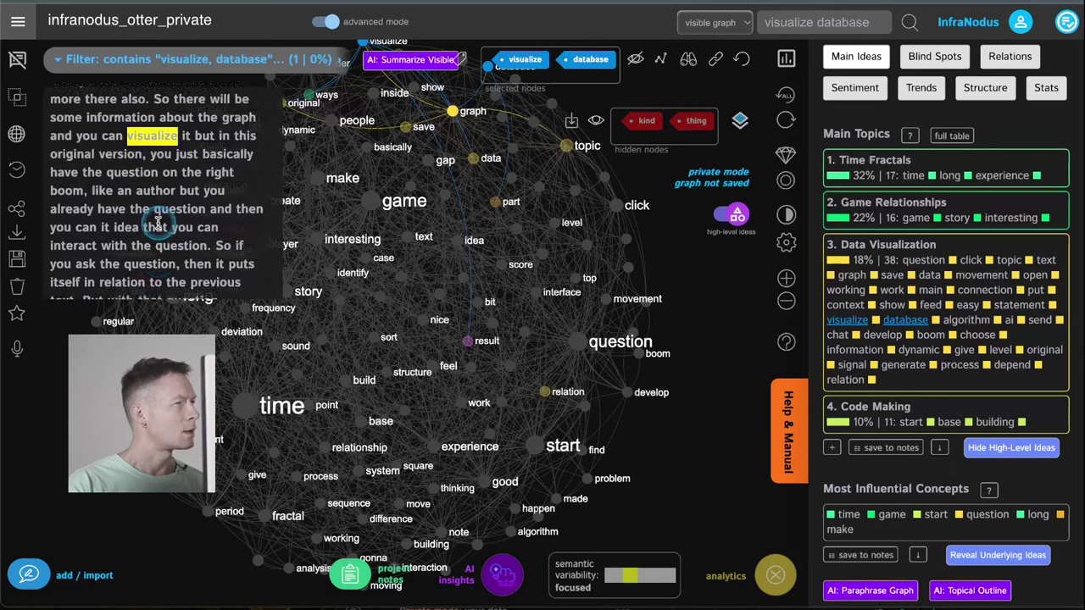
# Hide the statements, clear the visualize and database selection, and collapse the Data Visualization keyword list.
pyautogui.click(23, 67)
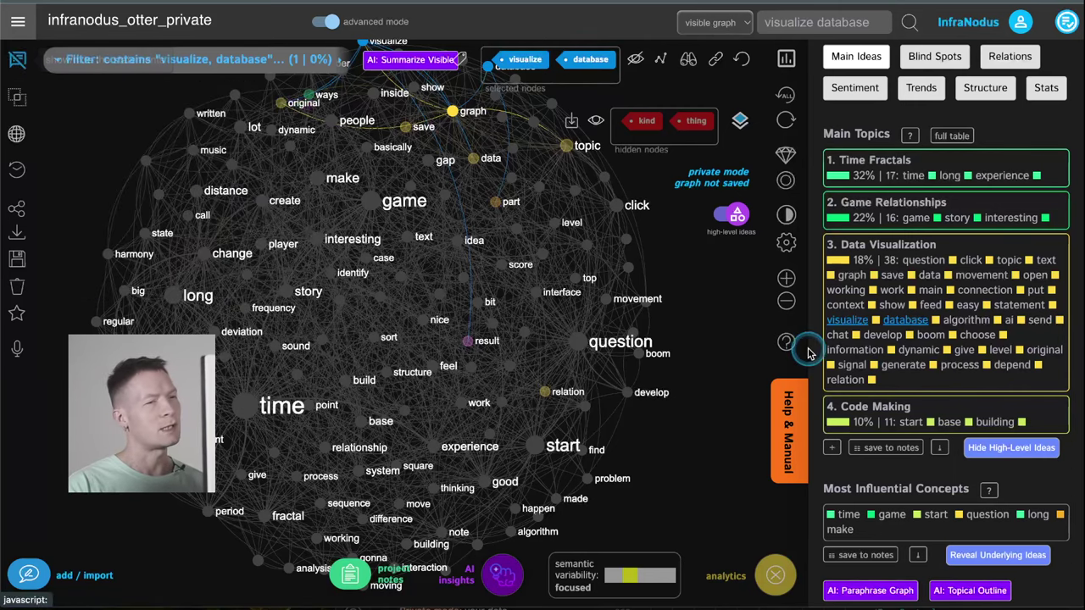
pyautogui.click(909, 322)
pyautogui.click(848, 321)
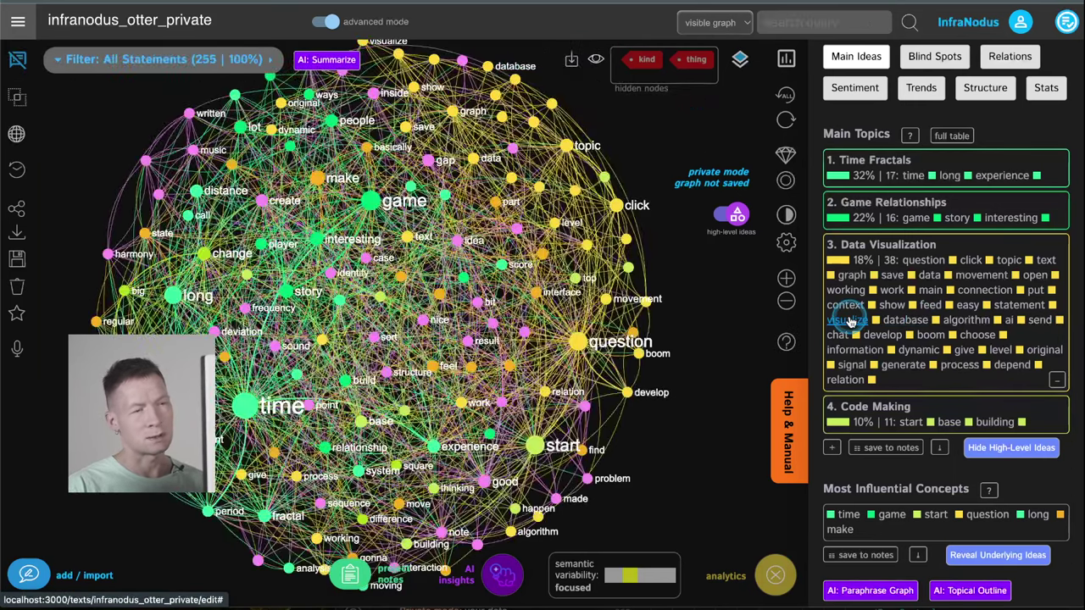
pyautogui.click(1057, 380)
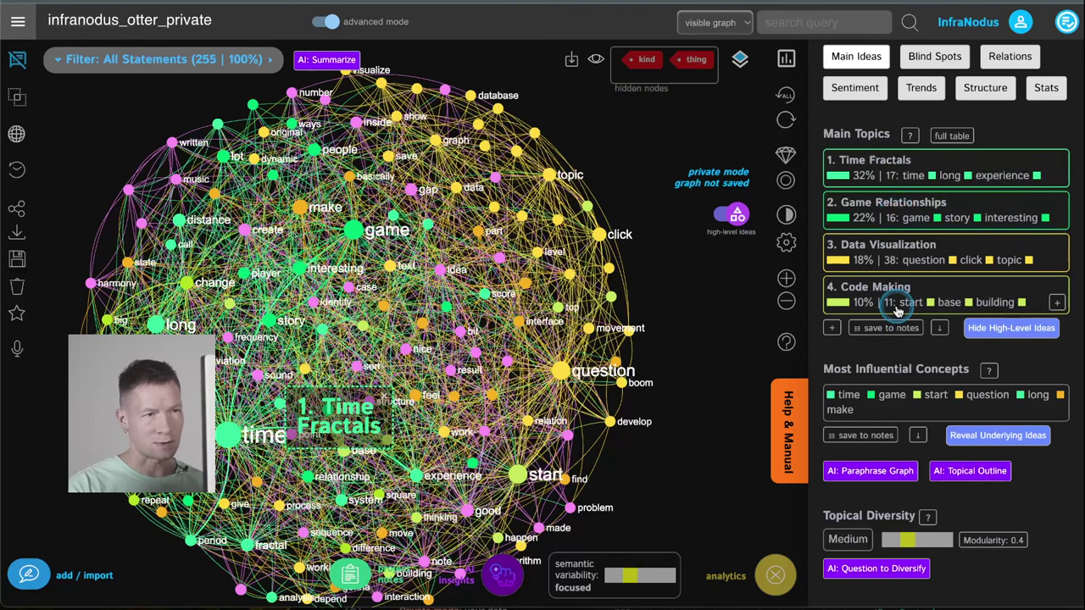
# Open the blind spots analysis and highlight the structural gap between Code Making and Data Visualization in the network.
pyautogui.click(931, 56)
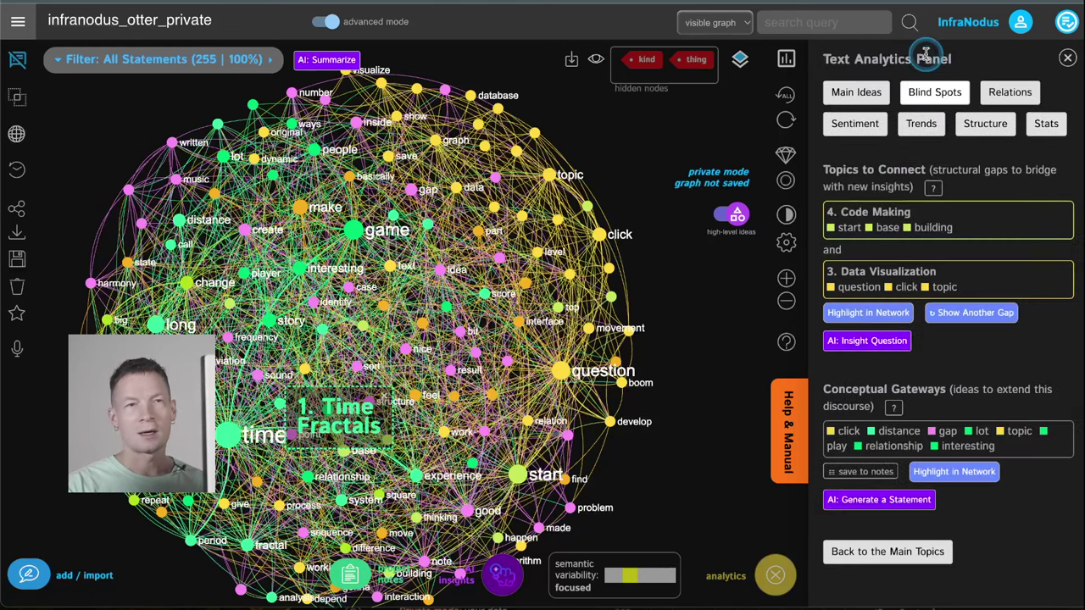
pyautogui.click(861, 317)
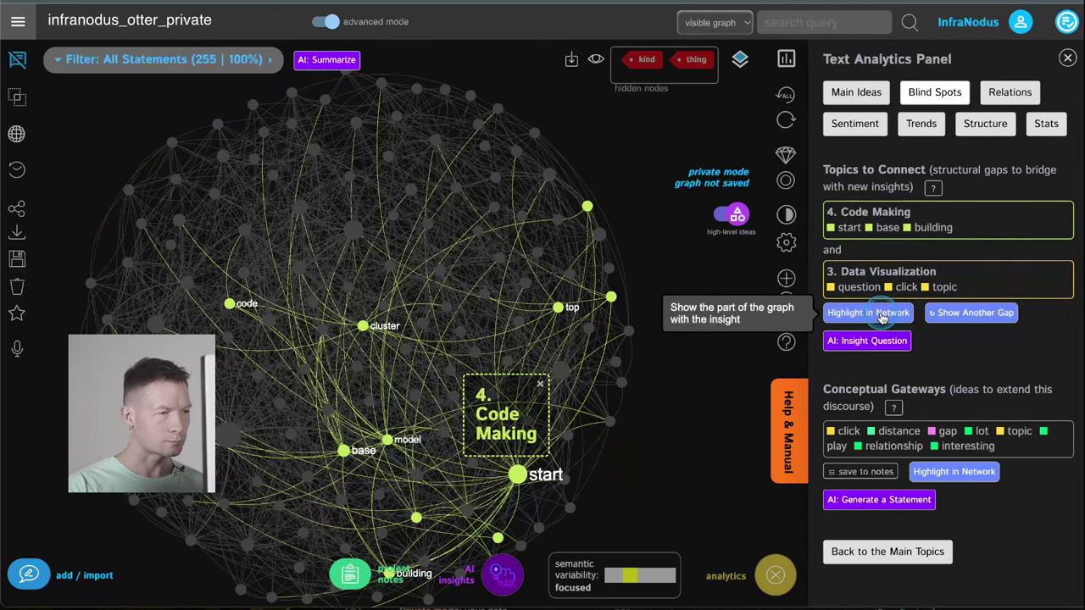
pyautogui.click(786, 94)
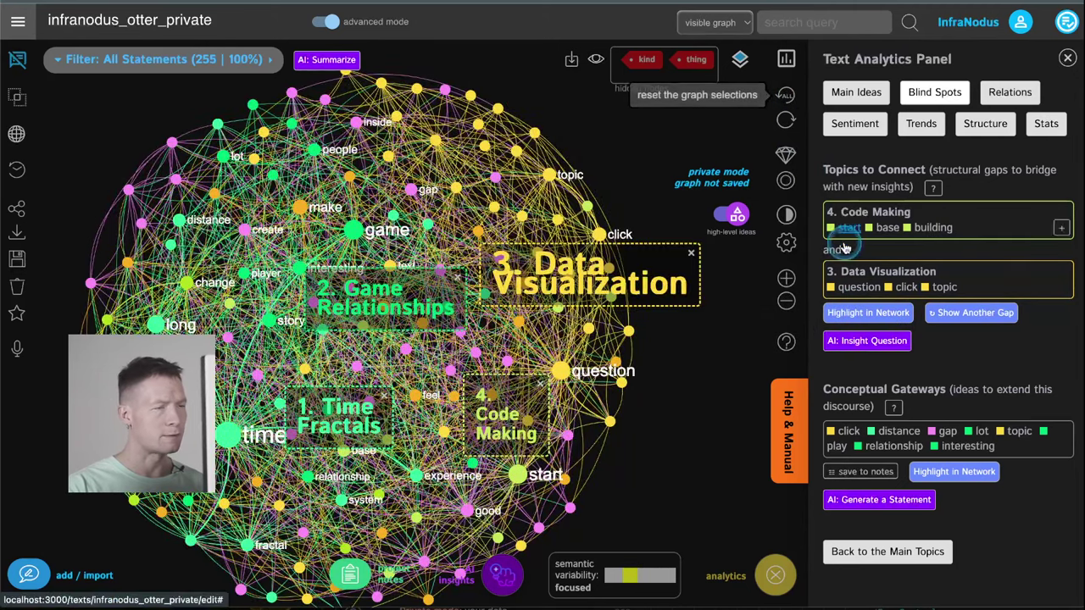
pyautogui.click(863, 319)
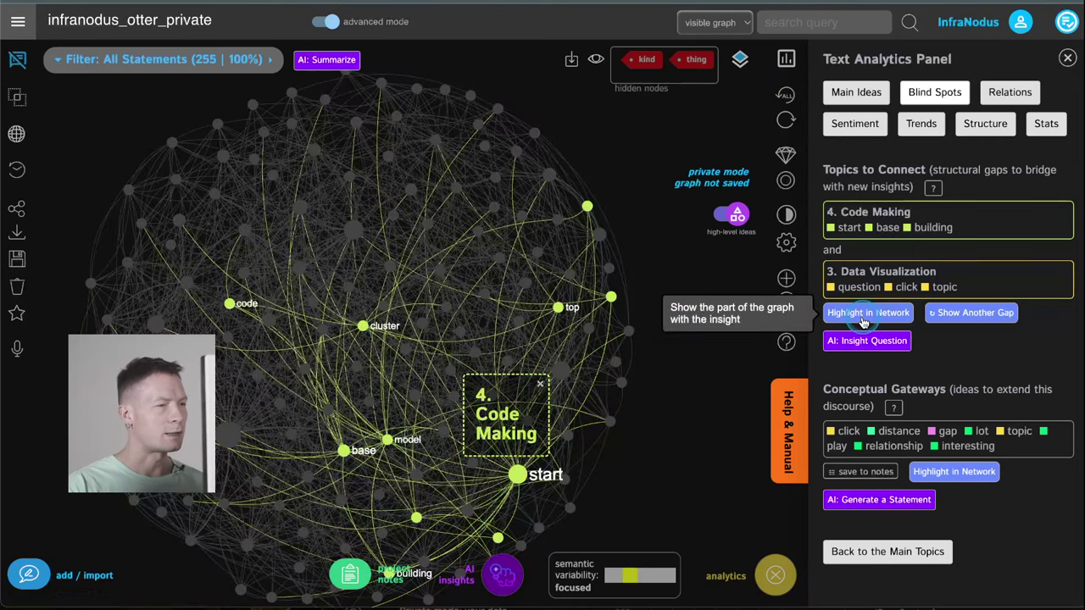
# Highlight the Logic Harmony and Code Making gap and cycle through further structural gaps, stopping at Pattern Difference and Design Interaction.
pyautogui.click(982, 318)
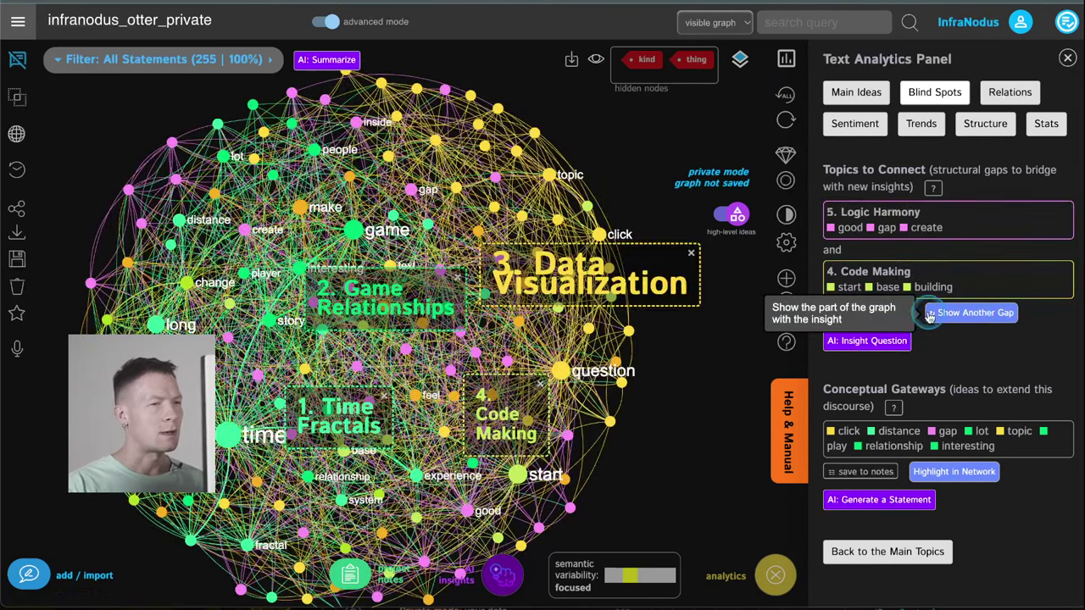
pyautogui.click(884, 312)
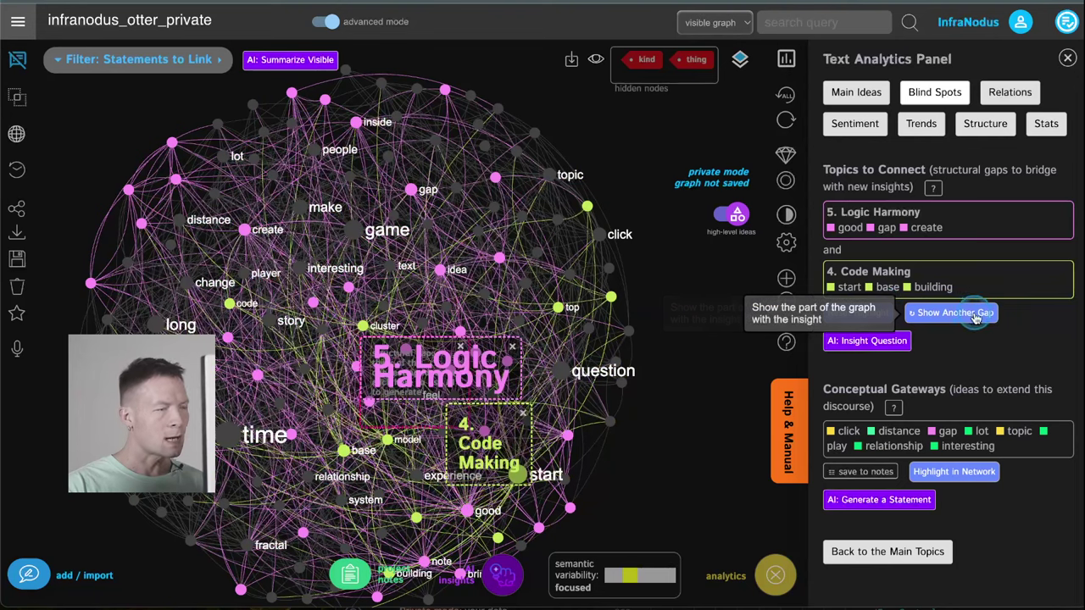
pyautogui.click(975, 314)
pyautogui.click(975, 313)
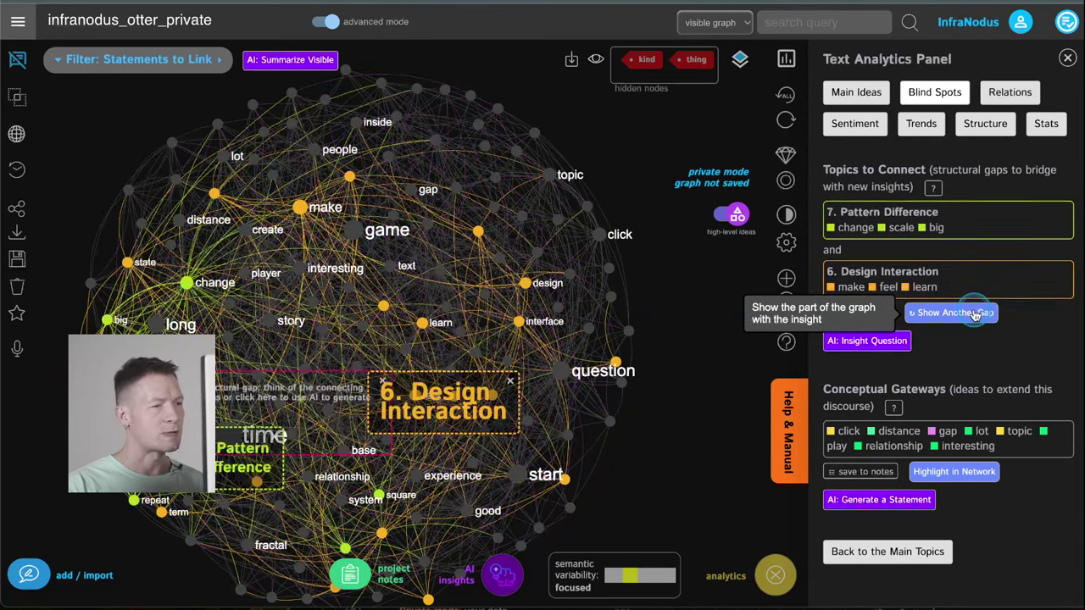
pyautogui.click(975, 314)
pyautogui.click(975, 314)
pyautogui.click(975, 314)
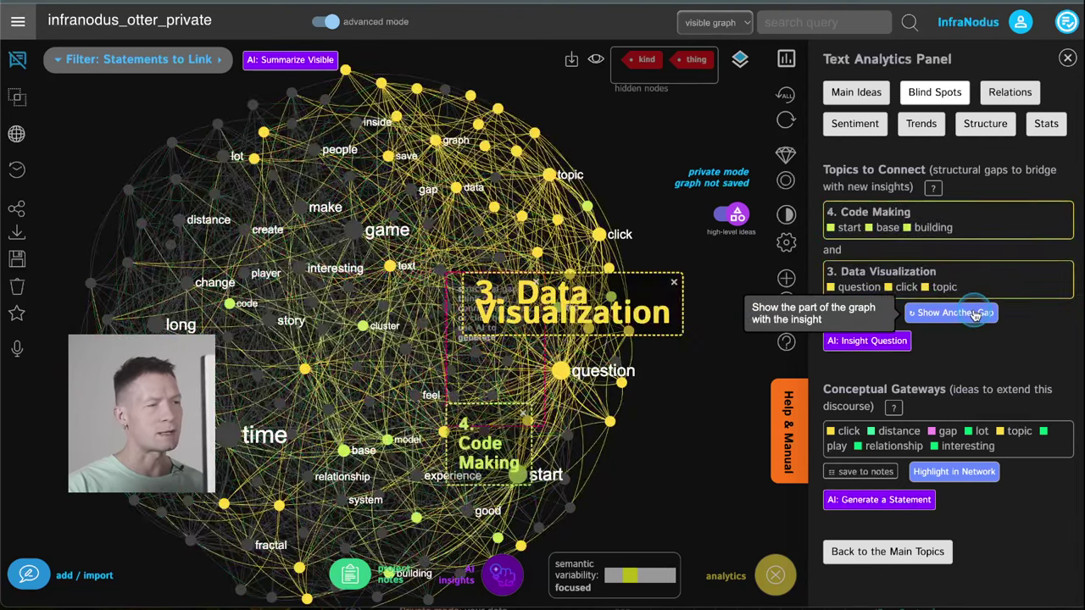
pyautogui.click(975, 314)
pyautogui.click(975, 313)
pyautogui.click(975, 314)
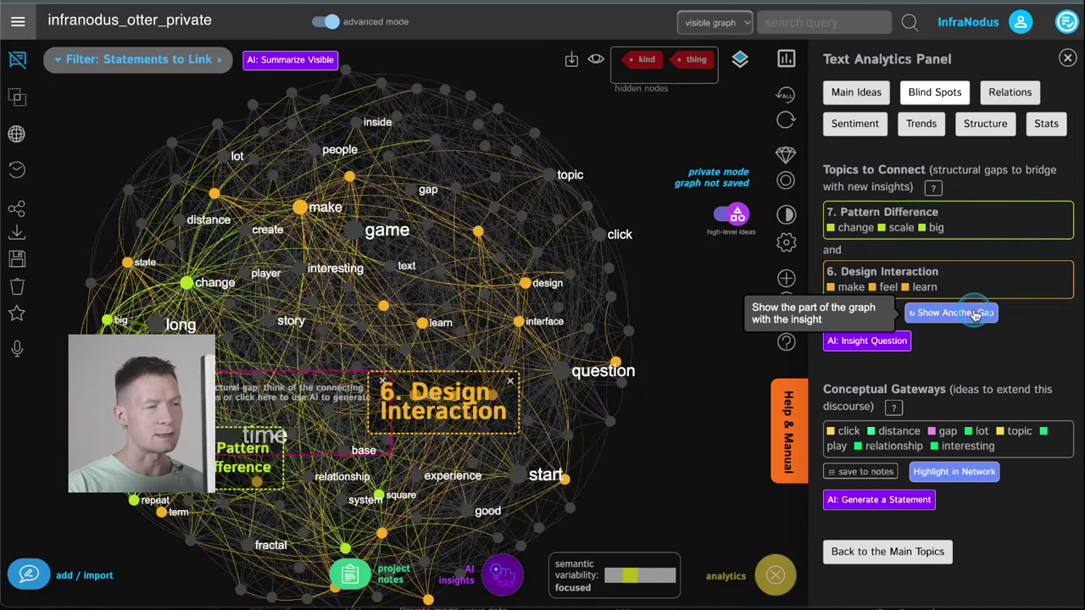
pyautogui.click(975, 314)
pyautogui.click(975, 313)
pyautogui.click(975, 313)
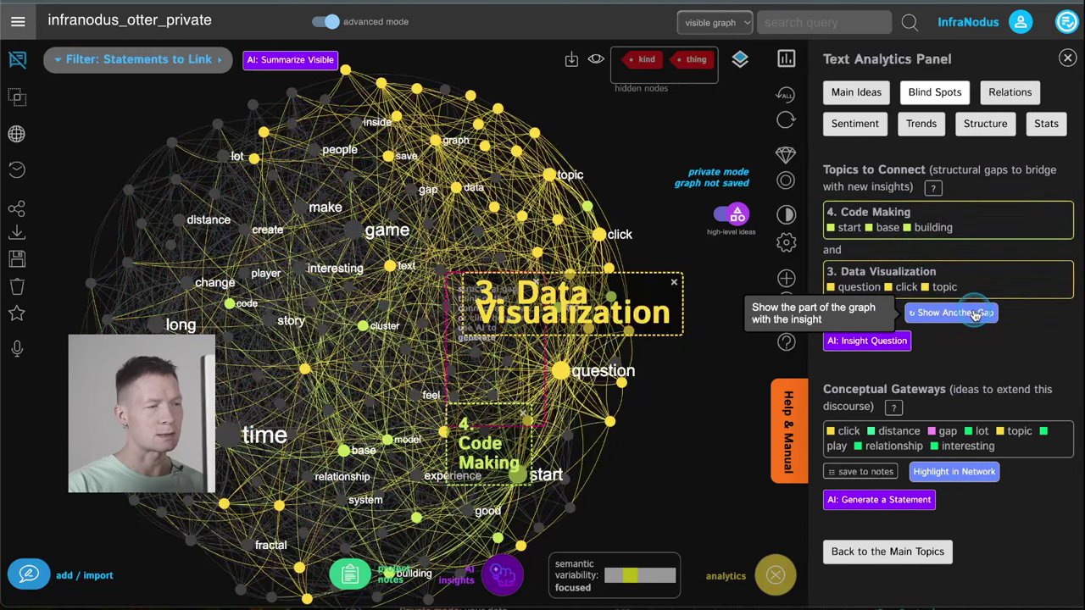
pyautogui.click(975, 314)
pyautogui.click(975, 314)
pyautogui.click(975, 313)
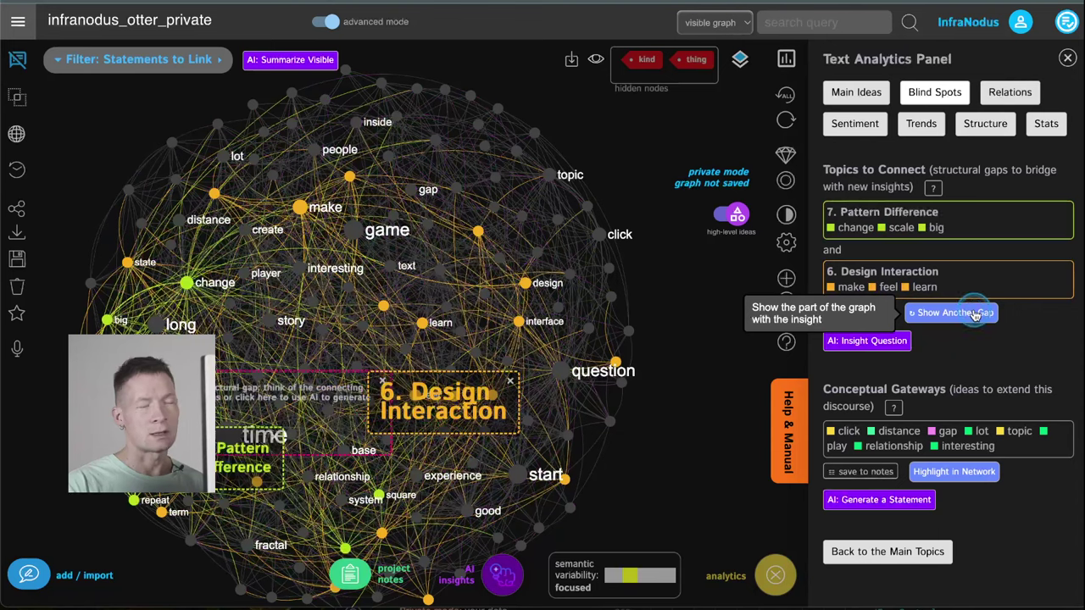
pyautogui.click(975, 314)
pyautogui.click(975, 313)
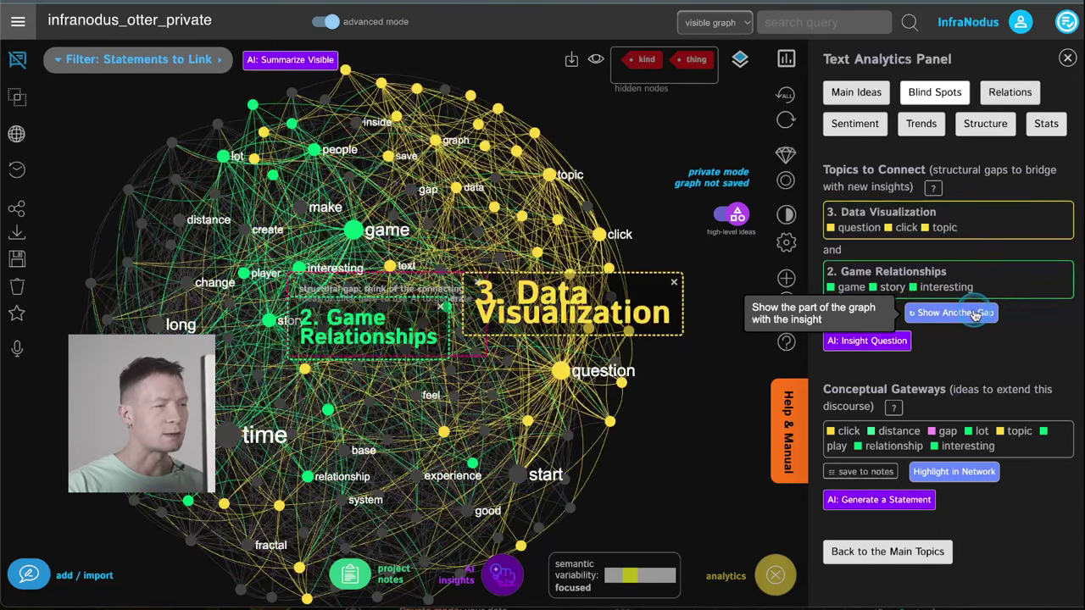
pyautogui.click(975, 314)
pyautogui.click(975, 314)
pyautogui.click(975, 314)
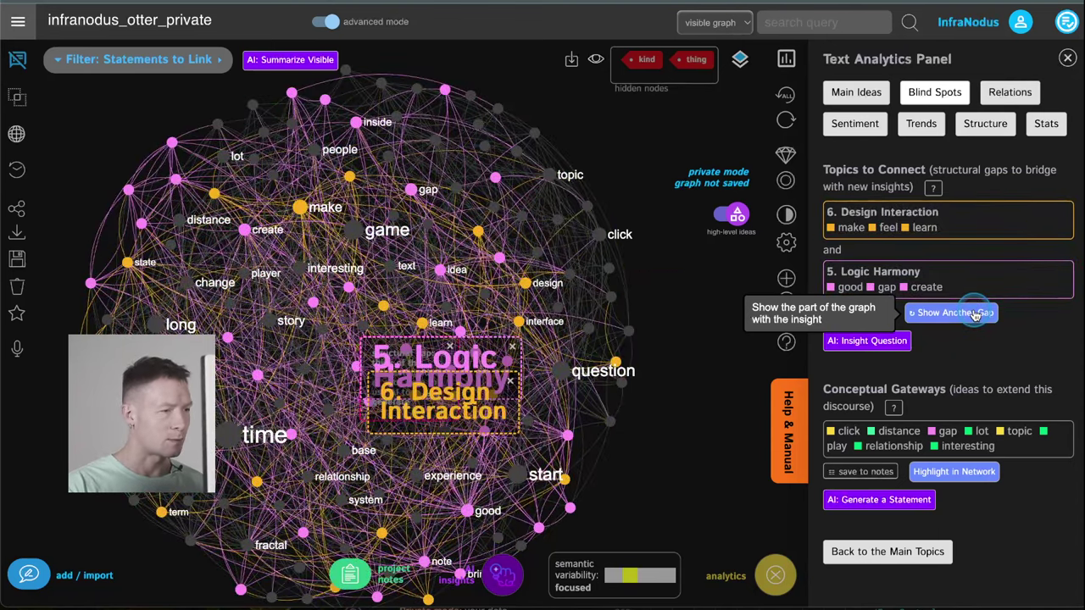
pyautogui.click(975, 314)
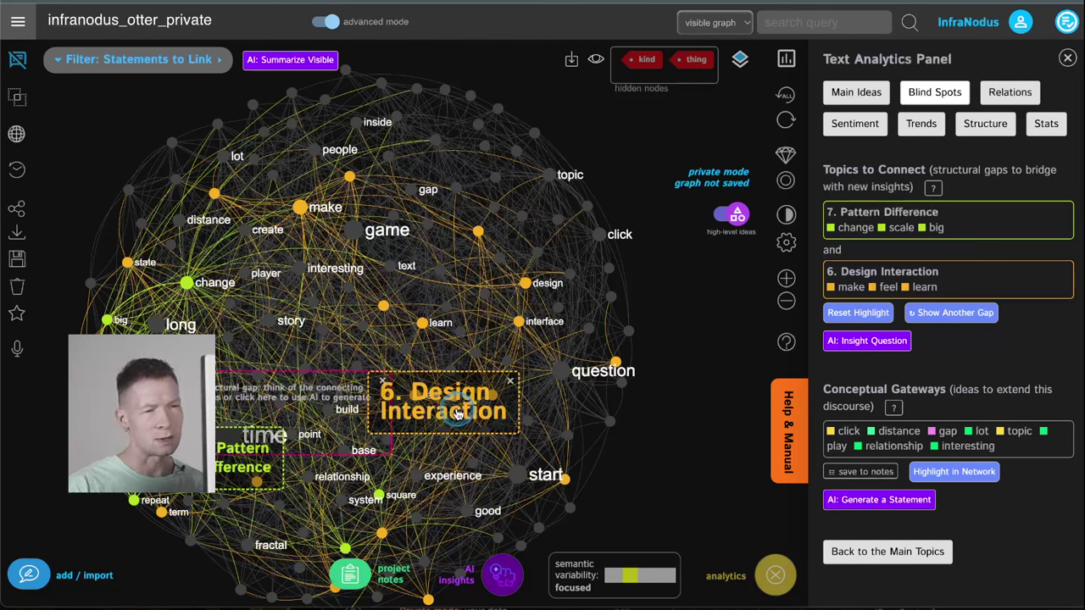
# Show the statements to link and read the Pattern Difference excerpt with key terms change, scale and big from note_20231225_1606.
pyautogui.click(17, 59)
pyautogui.scroll(-10, 161, 191)
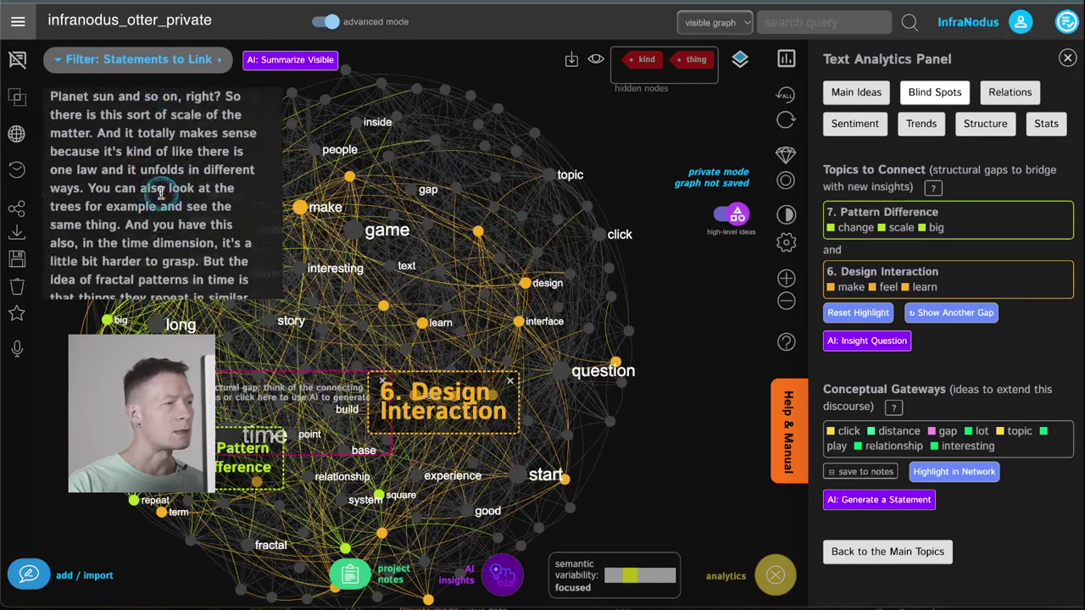
pyautogui.scroll(-5, 161, 192)
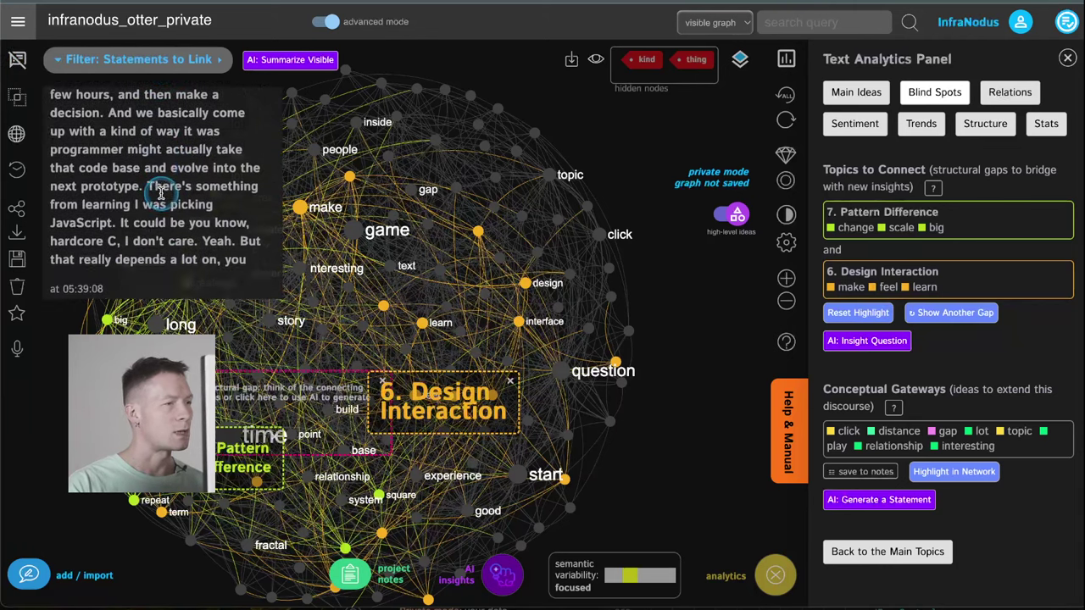
pyautogui.scroll(8, 161, 194)
pyautogui.scroll(6, 161, 193)
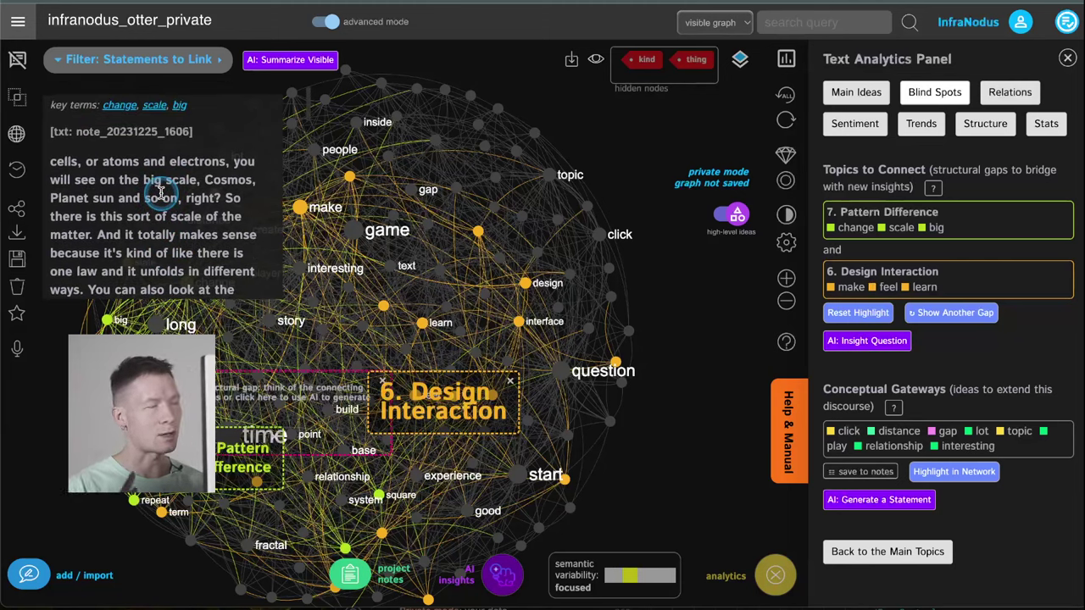
pyautogui.scroll(-5, 161, 192)
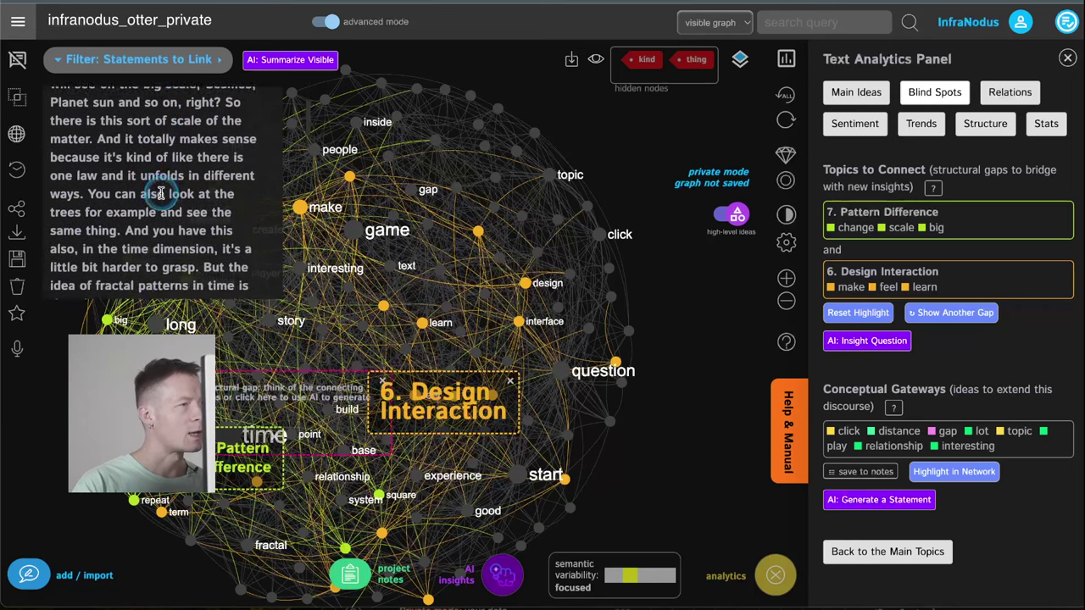
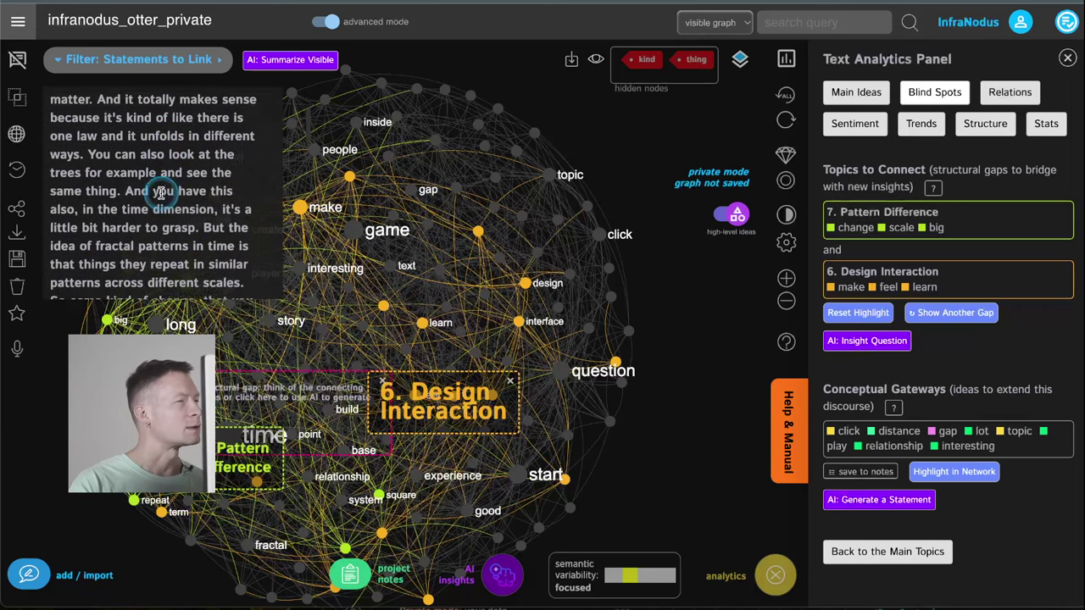
pyautogui.scroll(-1, 161, 193)
pyautogui.scroll(-5, 161, 193)
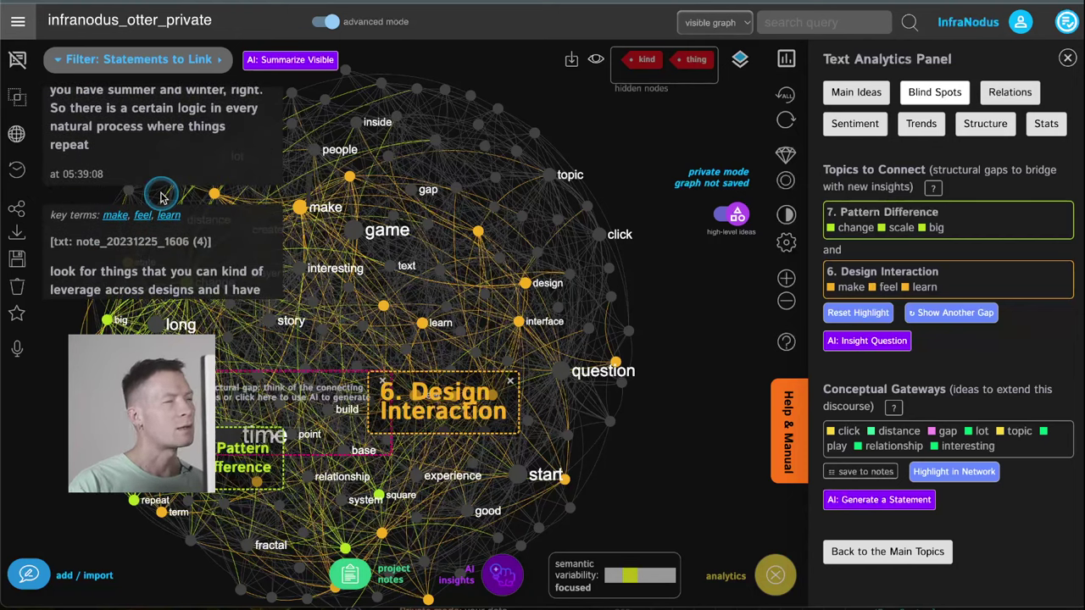
# Read the Design Interaction excerpt with key terms make, feel and learn through to its end, and hide the statements.
pyautogui.scroll(-5, 161, 196)
pyautogui.scroll(6, 163, 196)
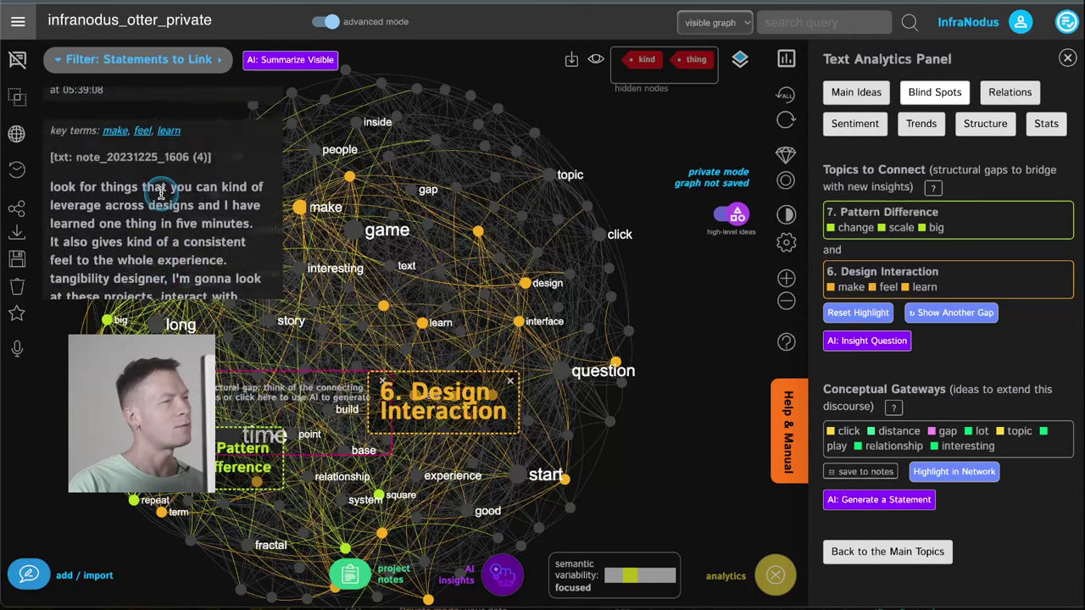
pyautogui.scroll(-6, 163, 196)
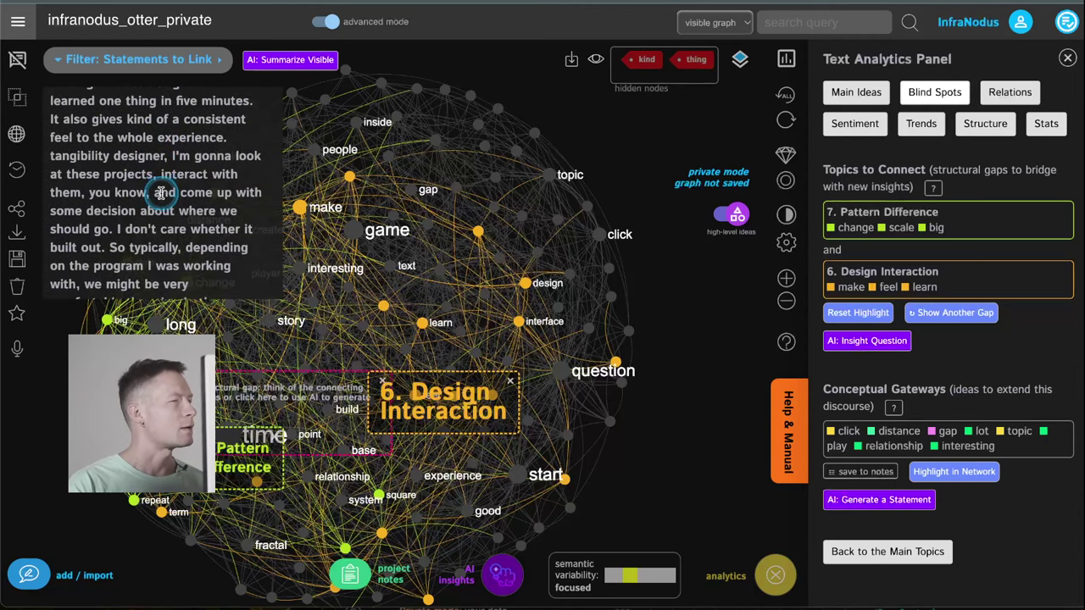
pyautogui.scroll(-1, 162, 193)
pyautogui.scroll(-1, 161, 194)
pyautogui.scroll(-1, 161, 193)
pyautogui.scroll(-1, 161, 194)
pyautogui.scroll(-1, 161, 194)
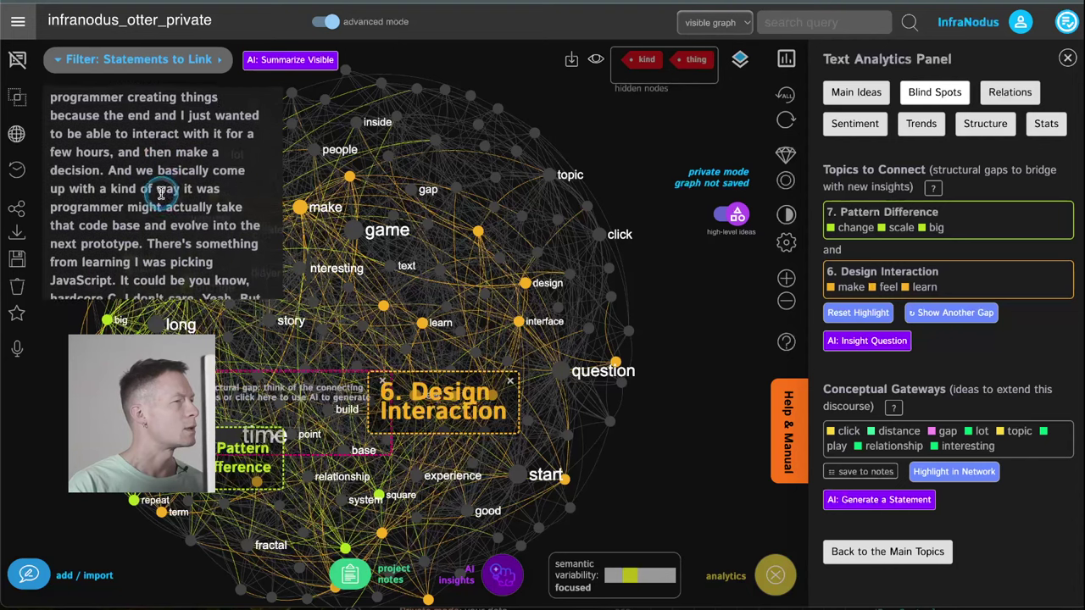
pyautogui.scroll(-1, 161, 193)
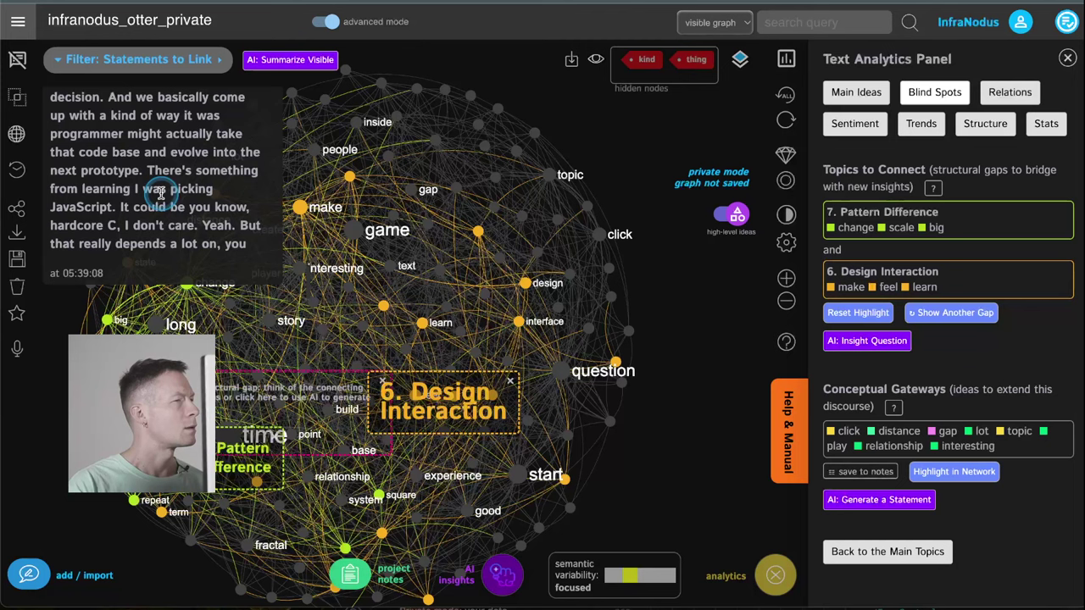
pyautogui.scroll(10, 161, 193)
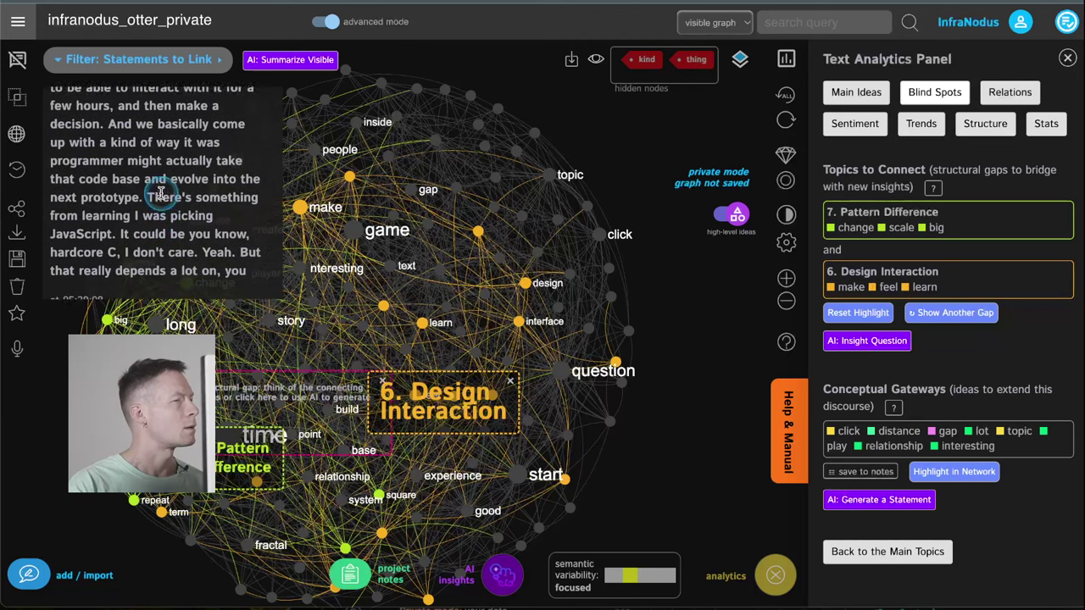
pyautogui.scroll(2, 161, 193)
pyautogui.scroll(-6, 161, 193)
pyautogui.click(17, 59)
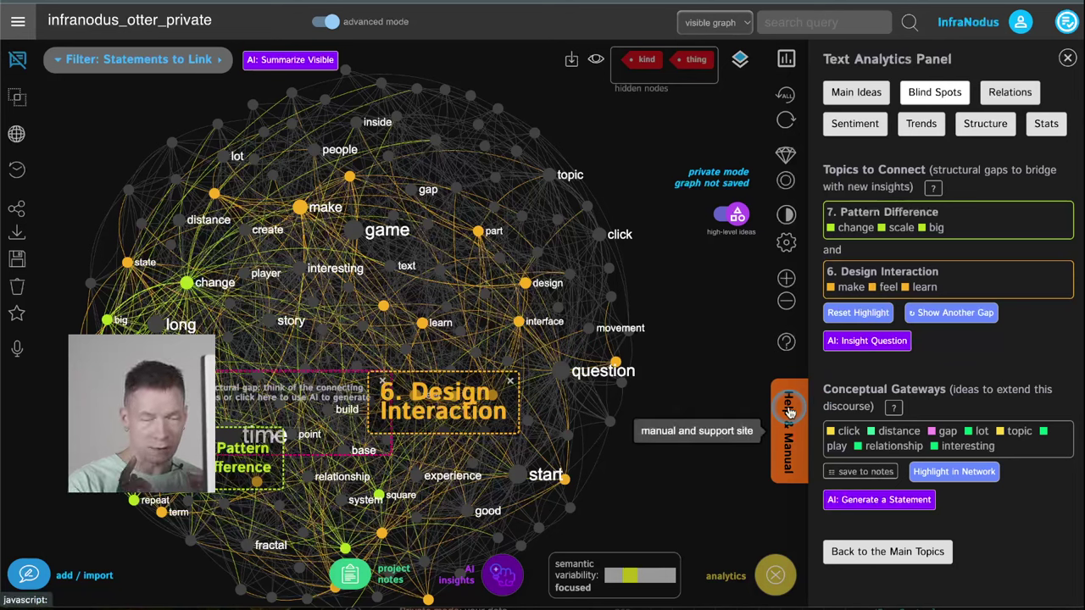
# Generate AI insight questions bridging Pattern Difference and Design Interaction, cycling to one about space design and physical changes in the body.
pyautogui.click(865, 344)
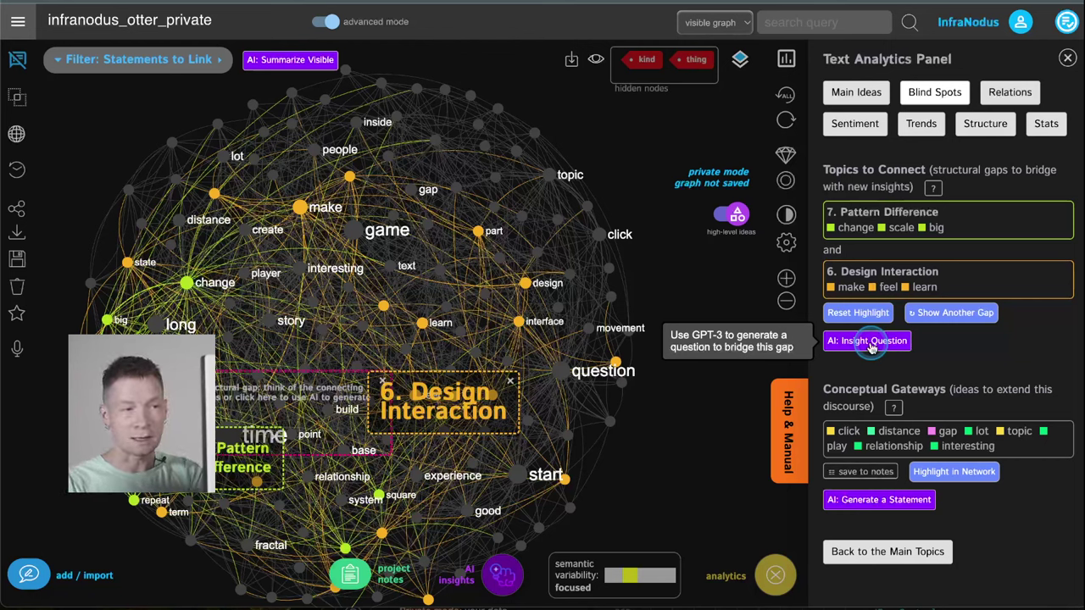
pyautogui.click(868, 342)
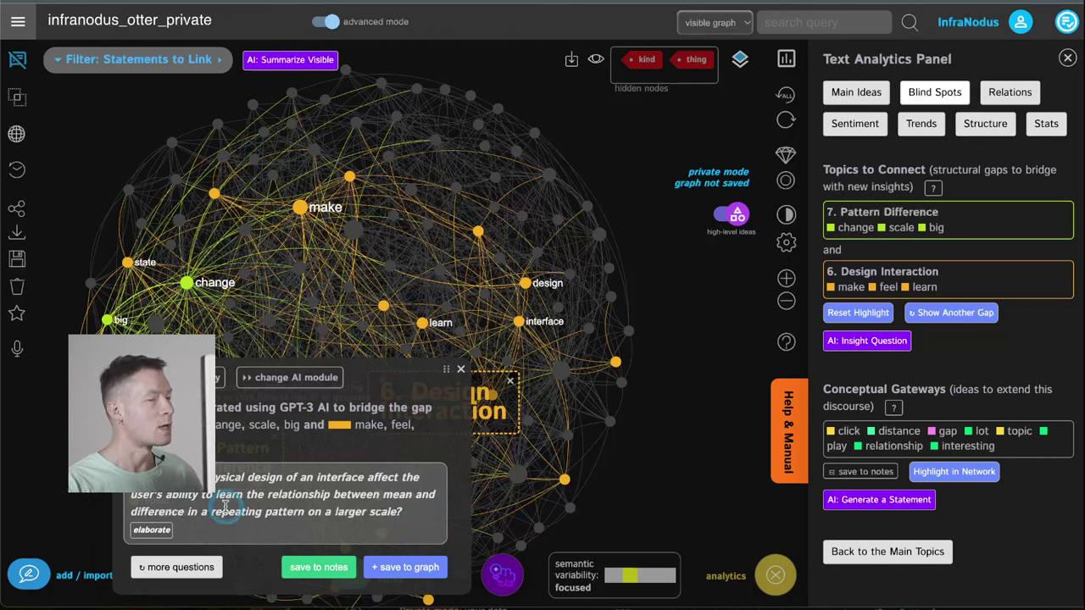
pyautogui.click(194, 567)
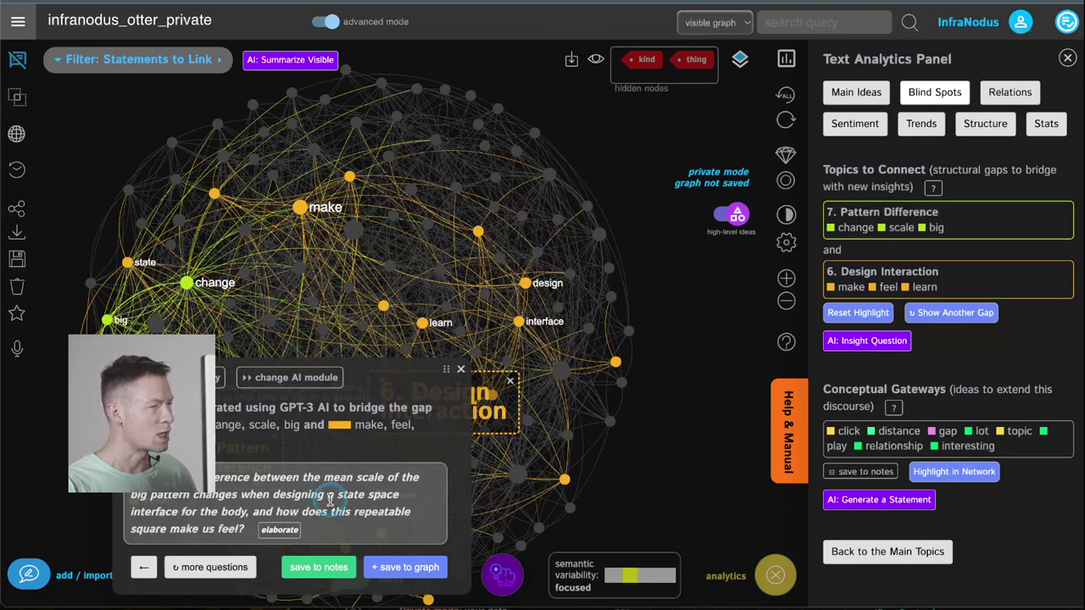
pyautogui.click(207, 566)
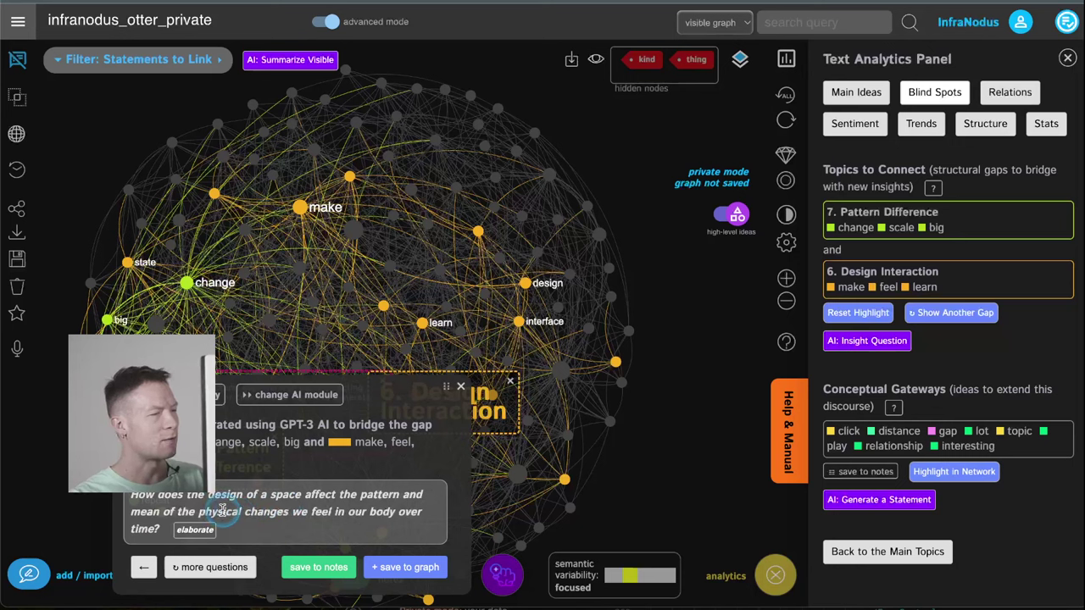
# Edit the generated question by removing "and mean" before "of the physical changes" and changing "a space" to "an interface space".
pyautogui.tripleClick(183, 515)
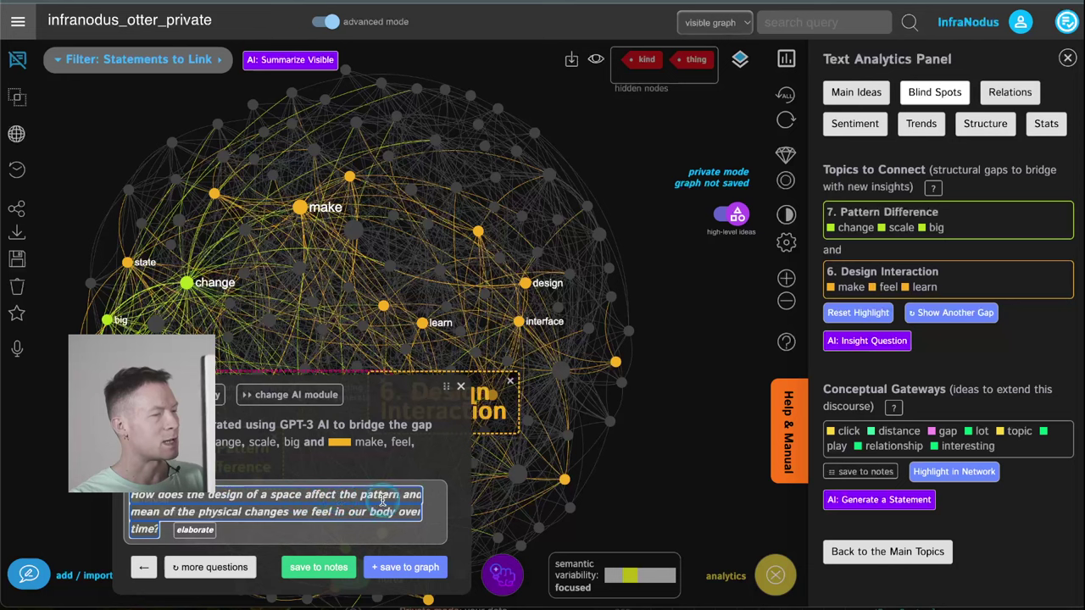
pyautogui.moveTo(404, 494); pyautogui.dragTo(159, 512)
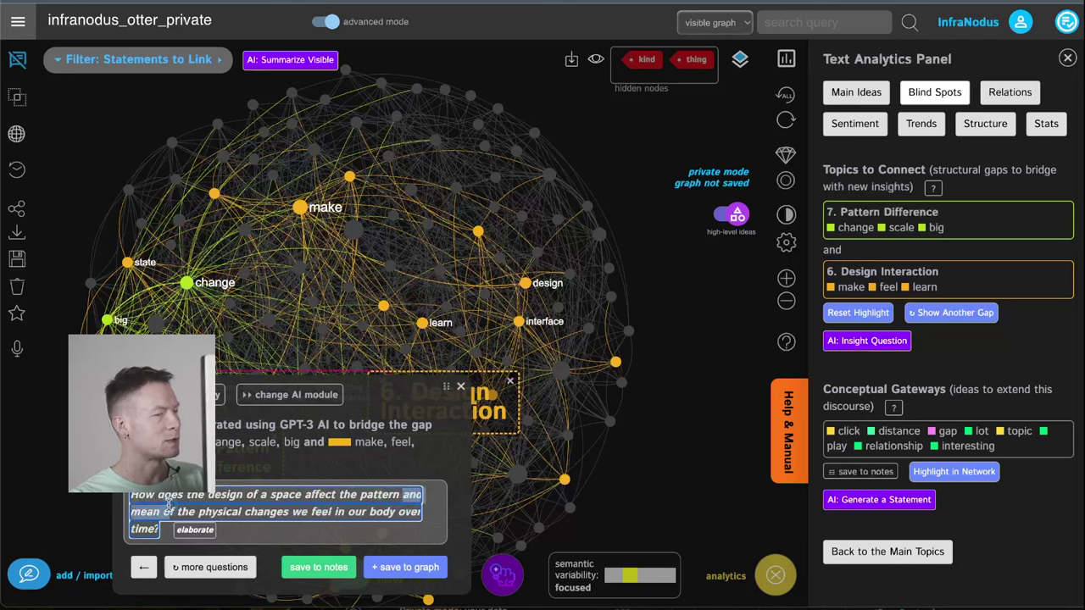
pyautogui.press('BackSpace')
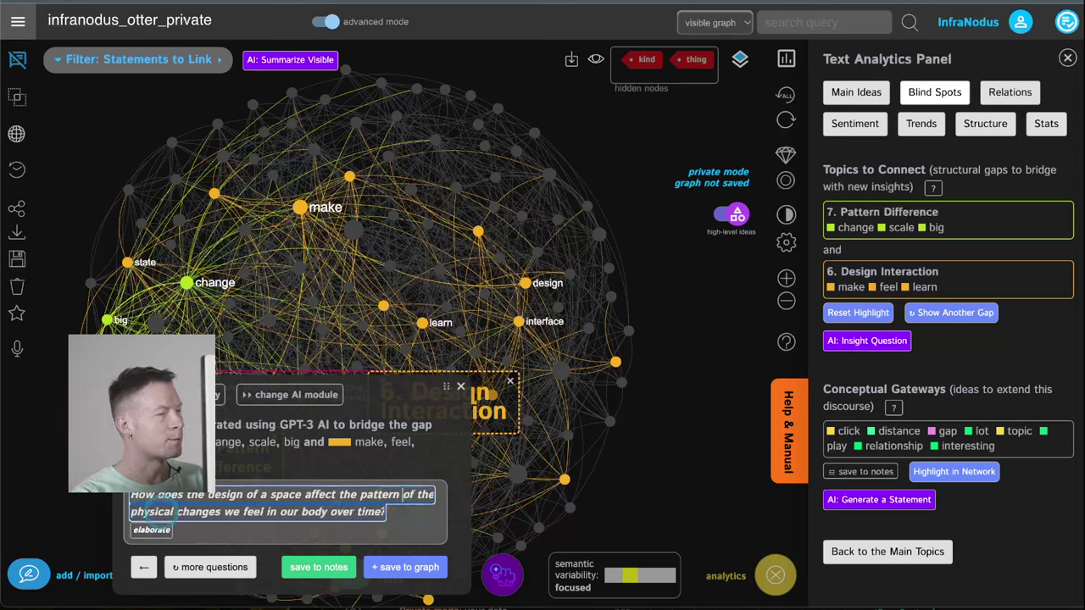
pyautogui.click(253, 536)
pyautogui.click(153, 532)
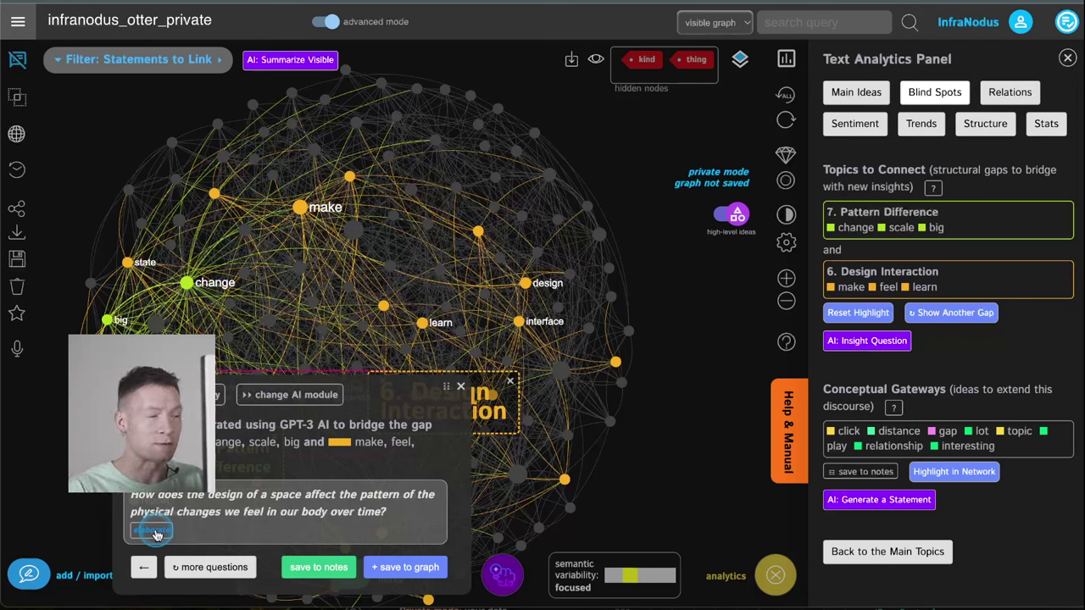
pyautogui.tripleClick(294, 496)
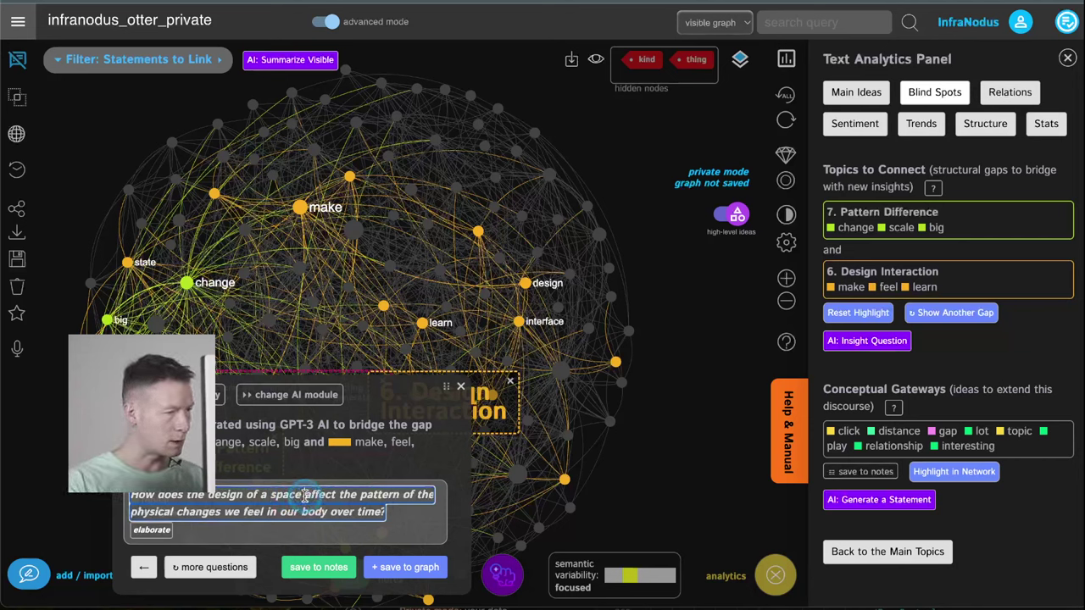
pyautogui.write('n interface')
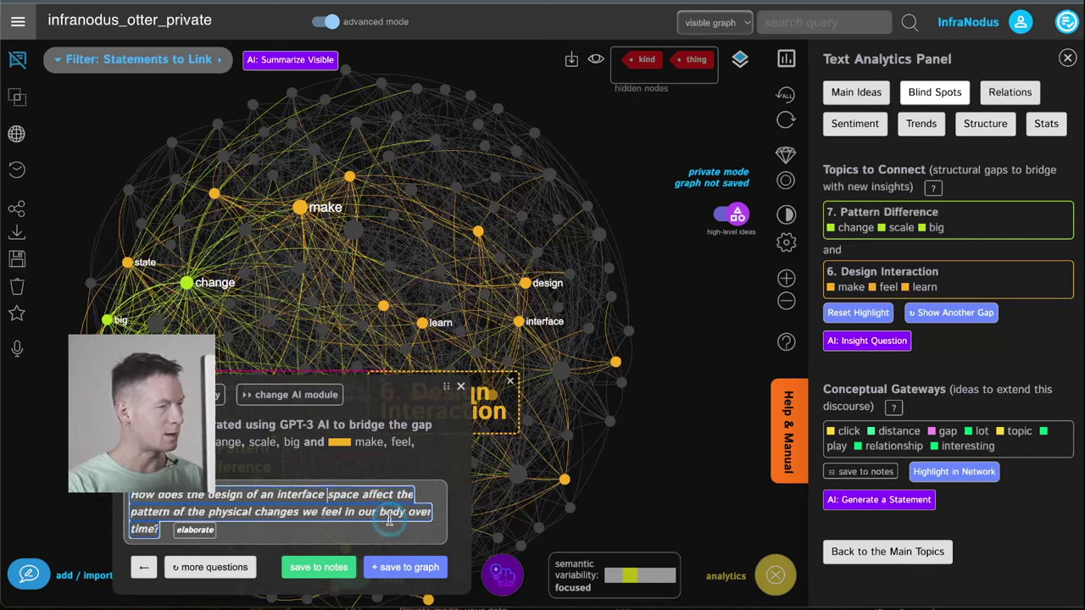
# Elaborate on the edited interface space question using the GPT4 Chat module.
pyautogui.click(197, 530)
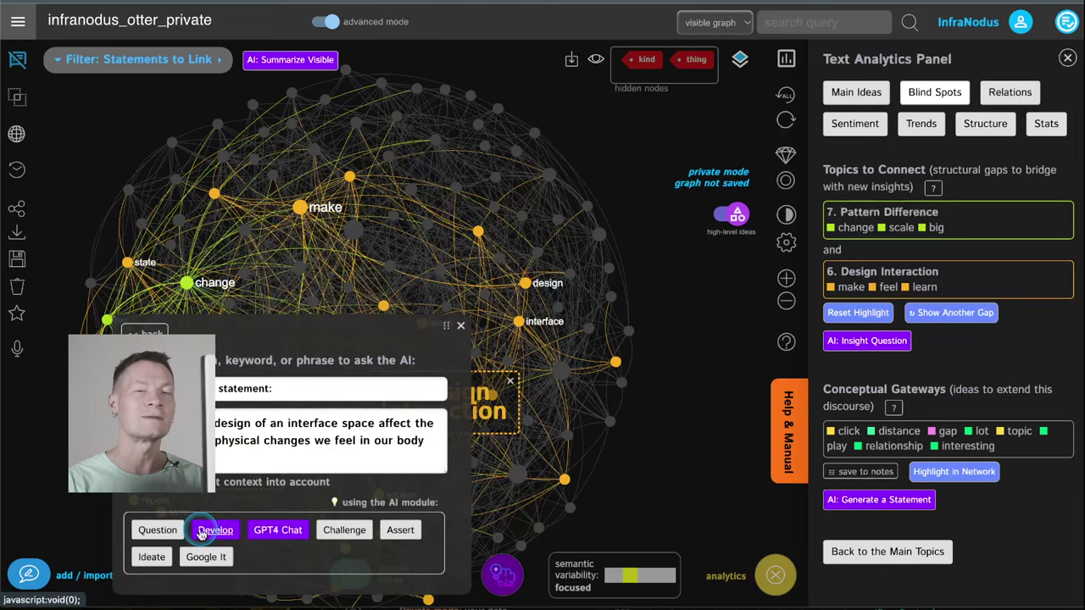
pyautogui.click(289, 531)
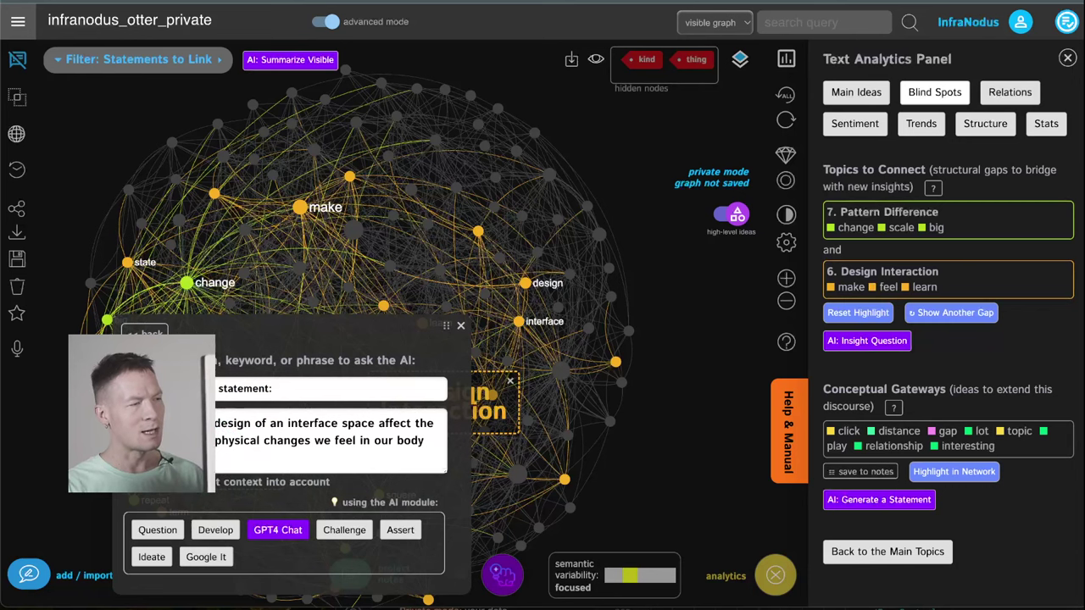
pyautogui.click(297, 391)
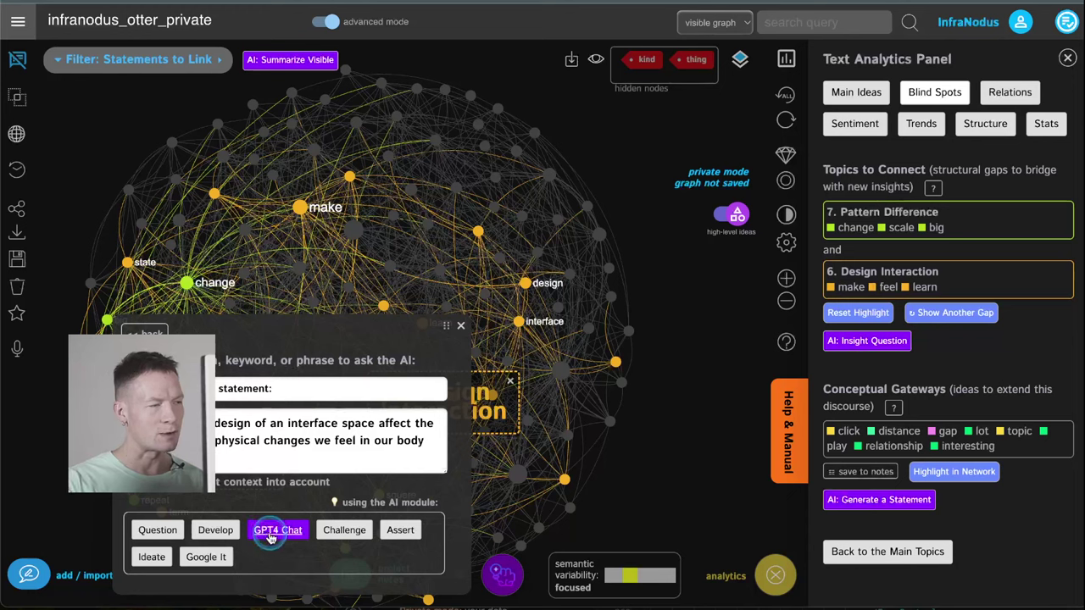
pyautogui.click(280, 389)
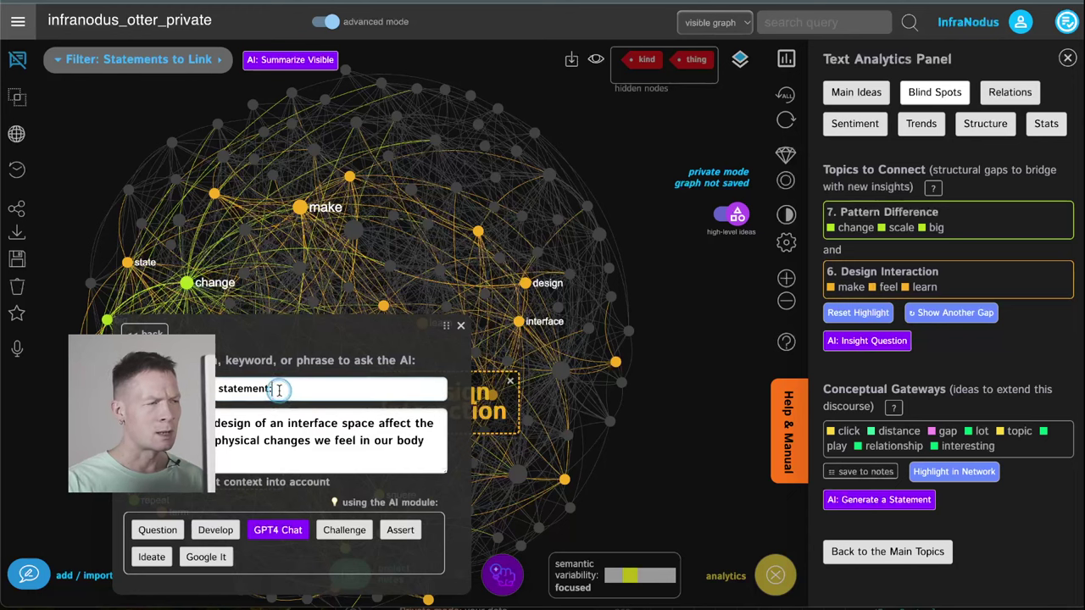
pyautogui.click(280, 530)
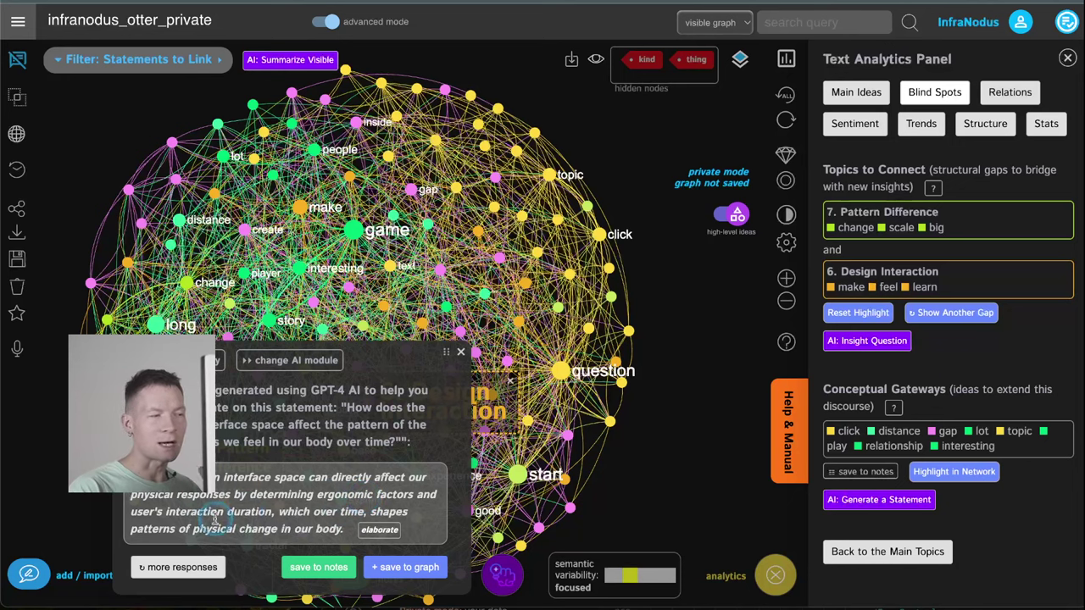
# Generate alternative GPT-4 responses to the interface space question, reading each one, including the answer on movement, posture and strain injuries.
pyautogui.click(197, 571)
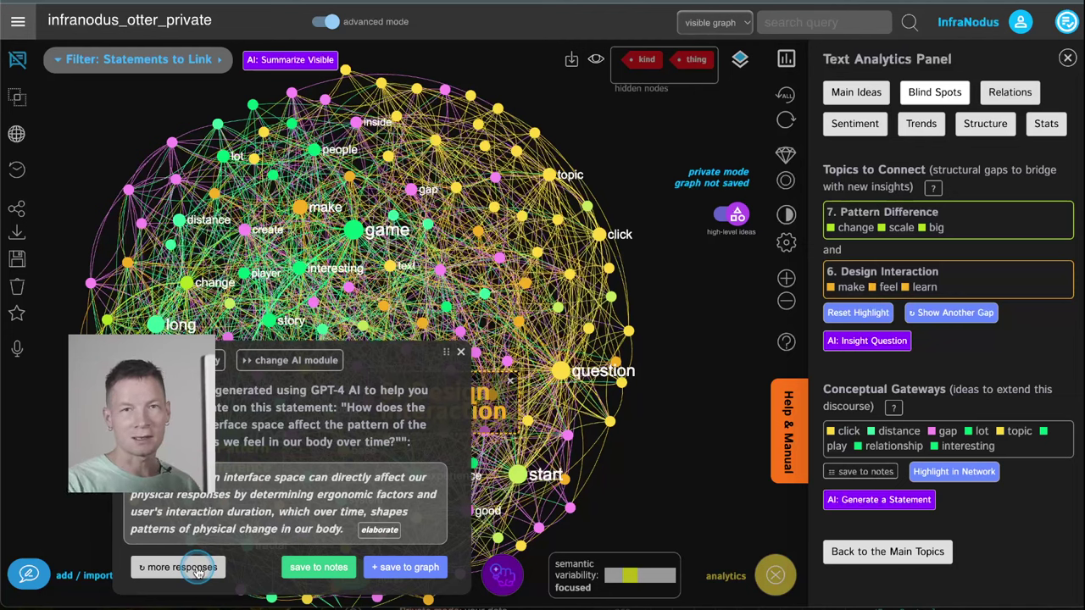
pyautogui.click(182, 567)
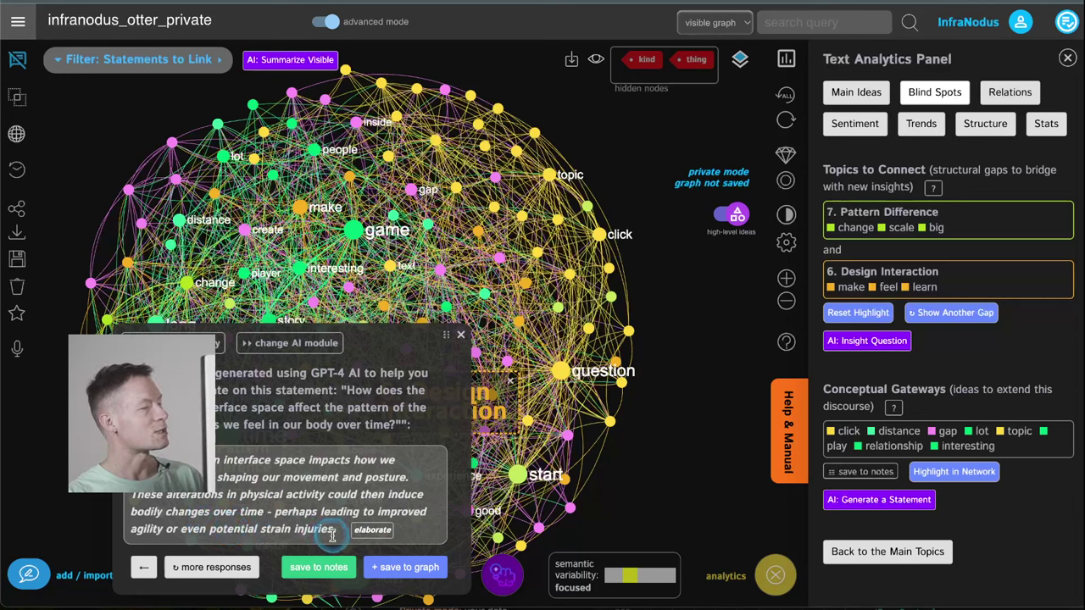
pyautogui.tripleClick(284, 529)
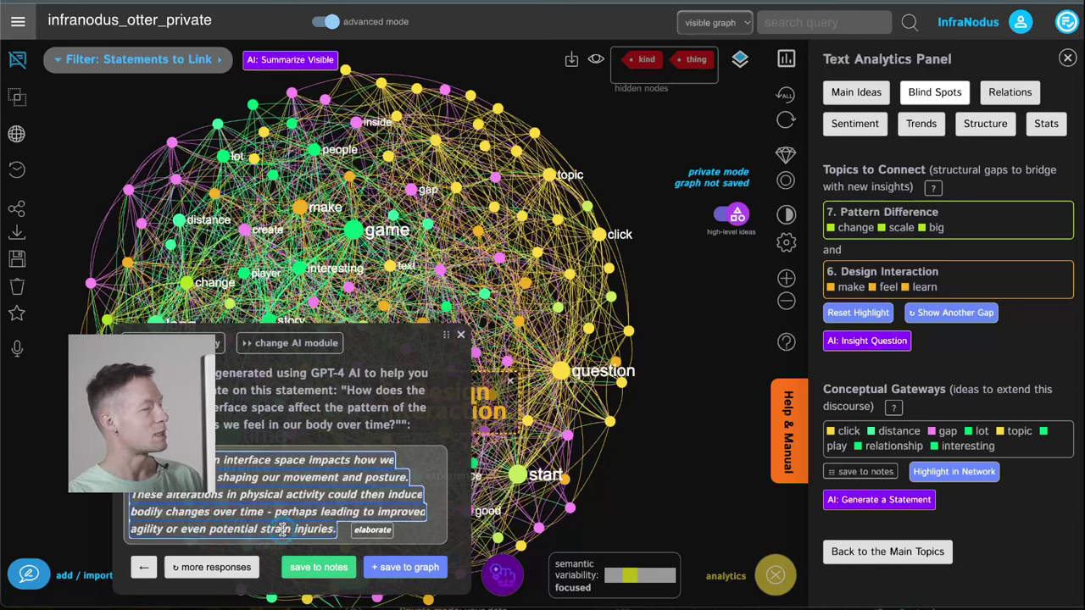
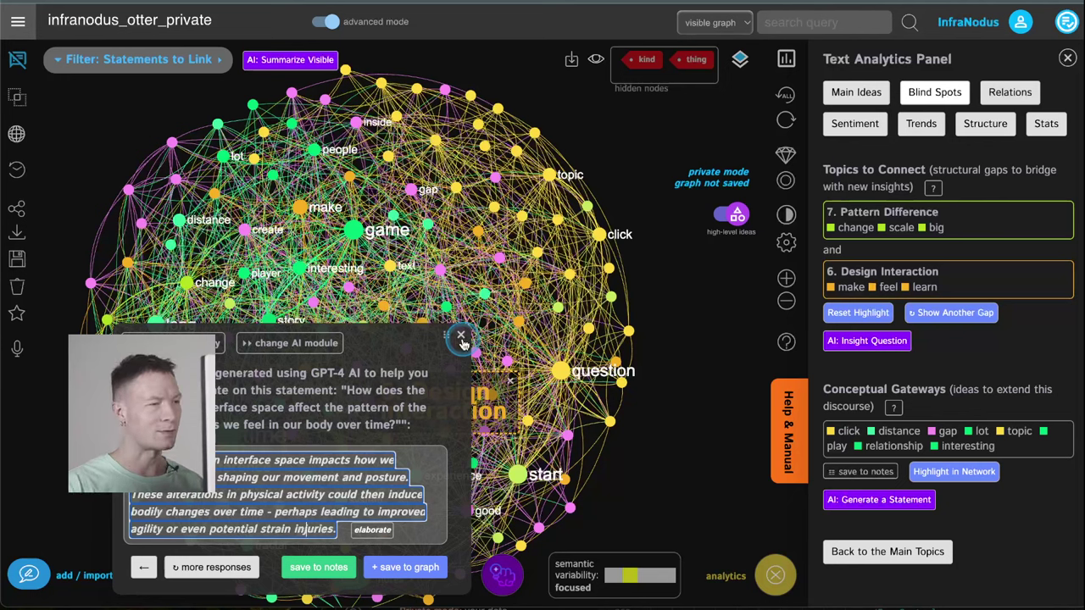
pyautogui.click(202, 568)
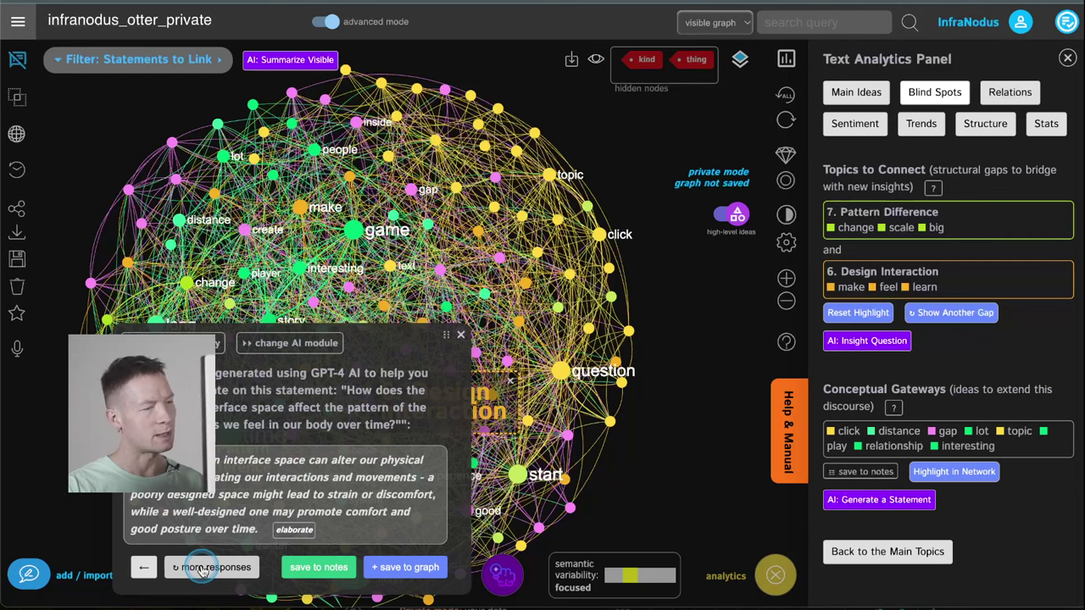
# Send the response about poorly and well-designed spaces for elaboration, replace its prompt instruction, and generate a GPT4 Chat reply.
pyautogui.click(308, 531)
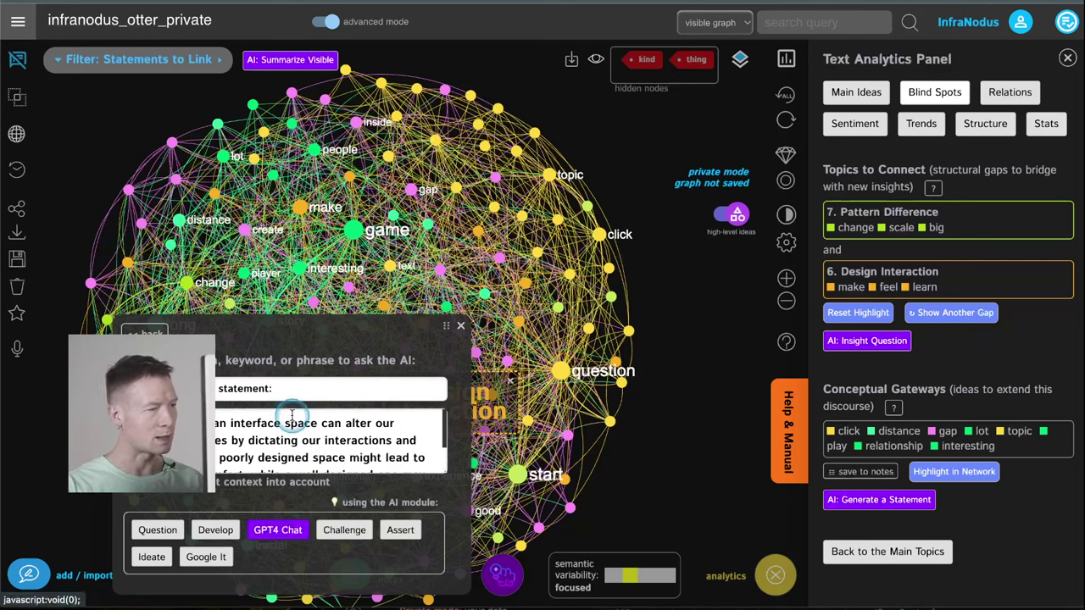
pyautogui.tripleClick(287, 385)
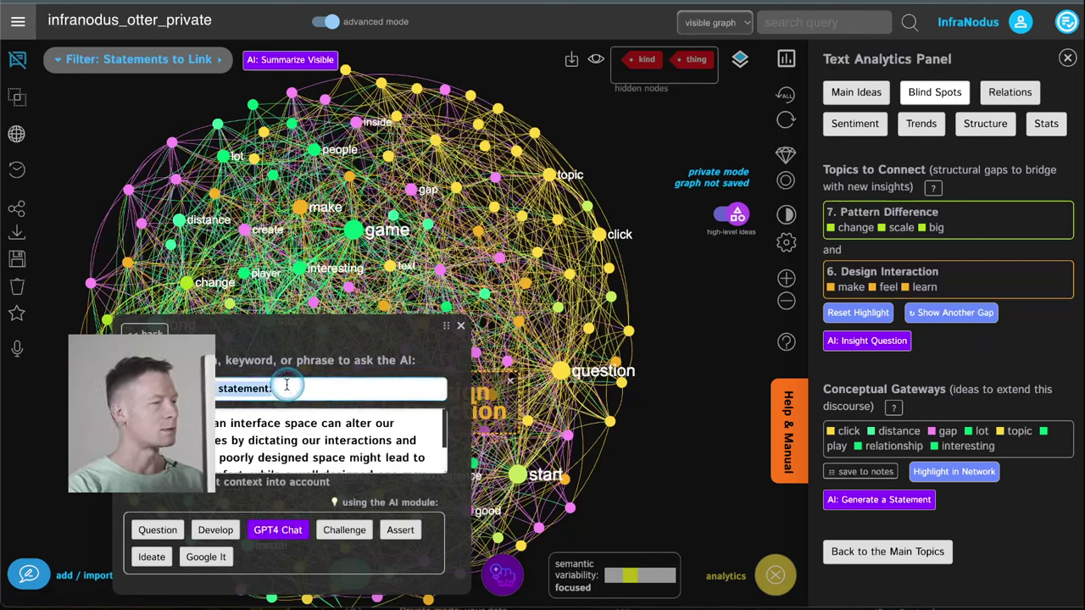
pyautogui.press('BackSpace')
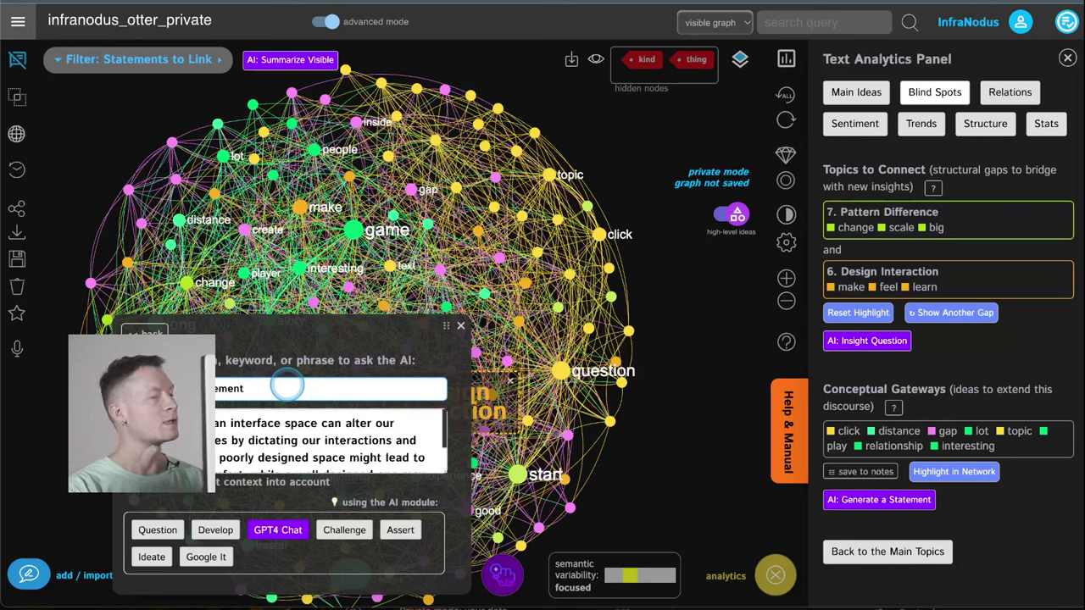
pyautogui.click(271, 527)
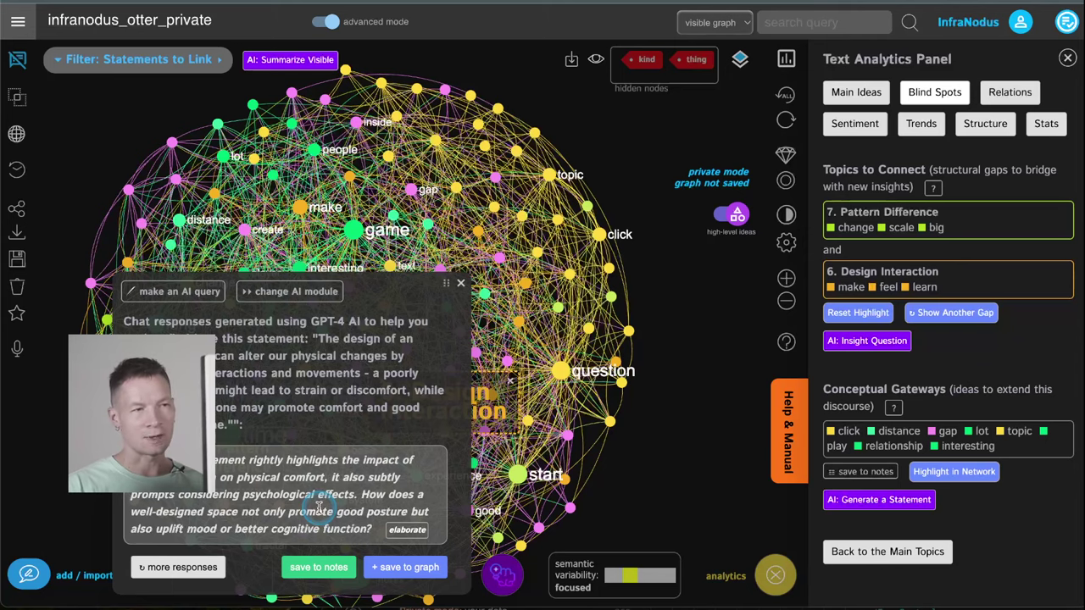
# Close the AI response and cycle through further structural gaps, stopping at Design Interaction and Logic Harmony.
pyautogui.click(458, 285)
pyautogui.click(936, 314)
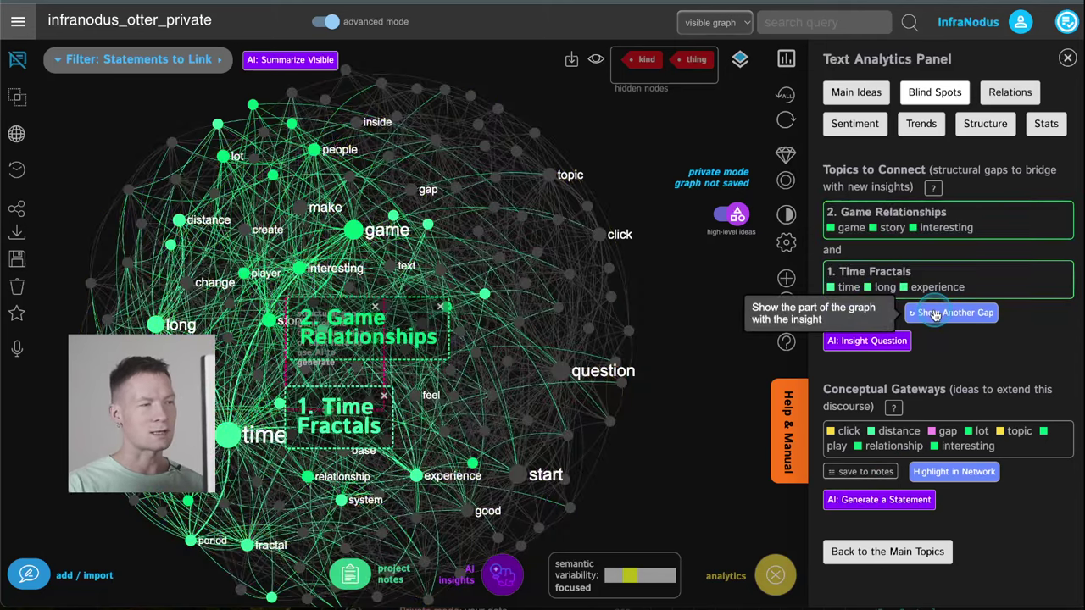
pyautogui.click(936, 314)
pyautogui.click(933, 313)
pyautogui.click(931, 313)
pyautogui.click(919, 313)
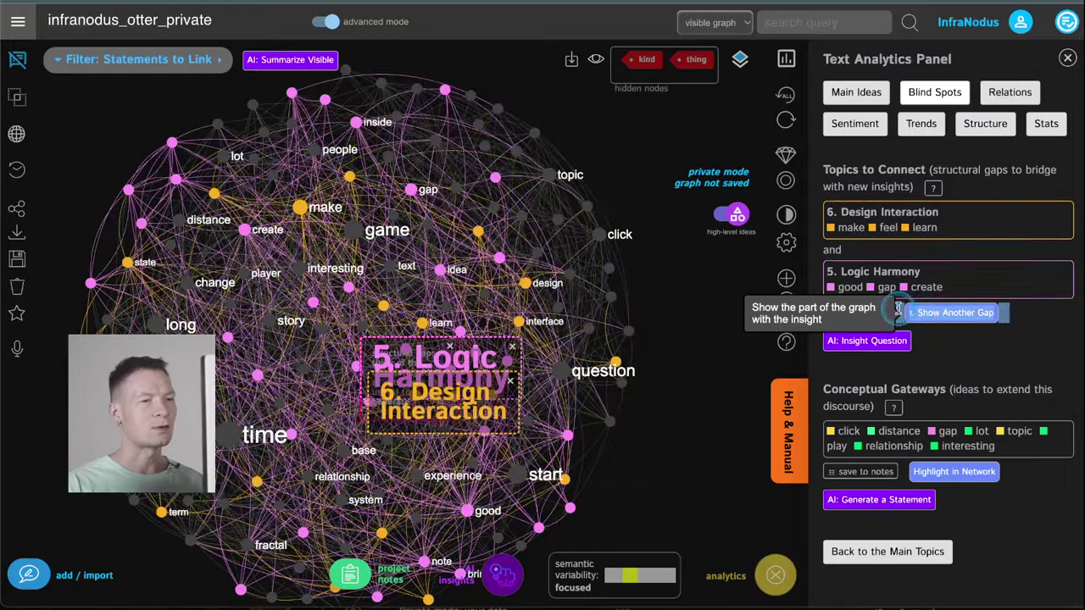
# Reset the gap highlight and filters to restore all statements, and show the collapsed list of main topics.
pyautogui.click(852, 314)
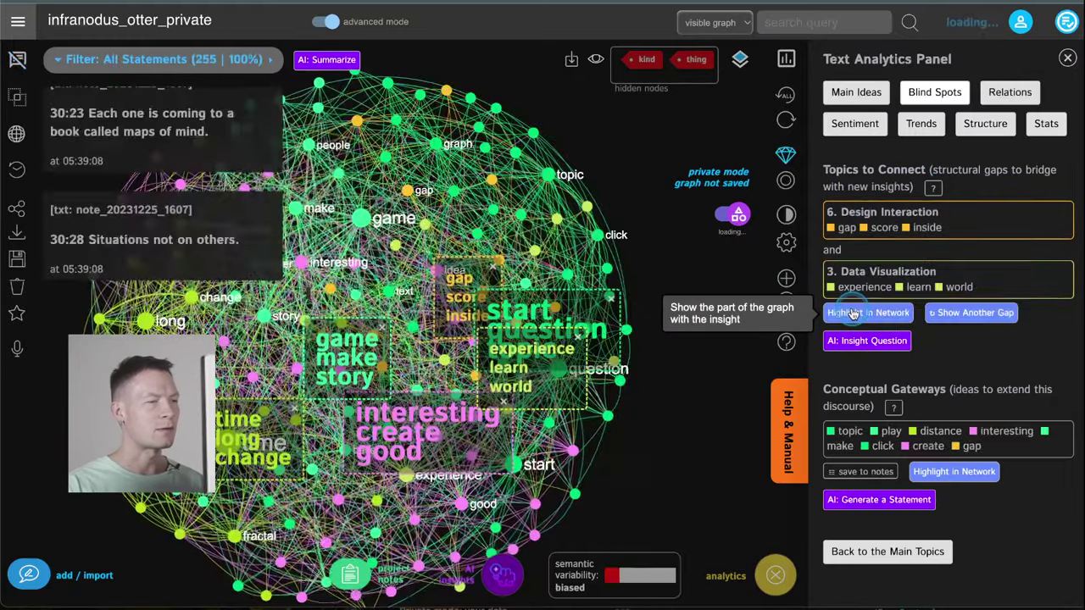
pyautogui.click(787, 100)
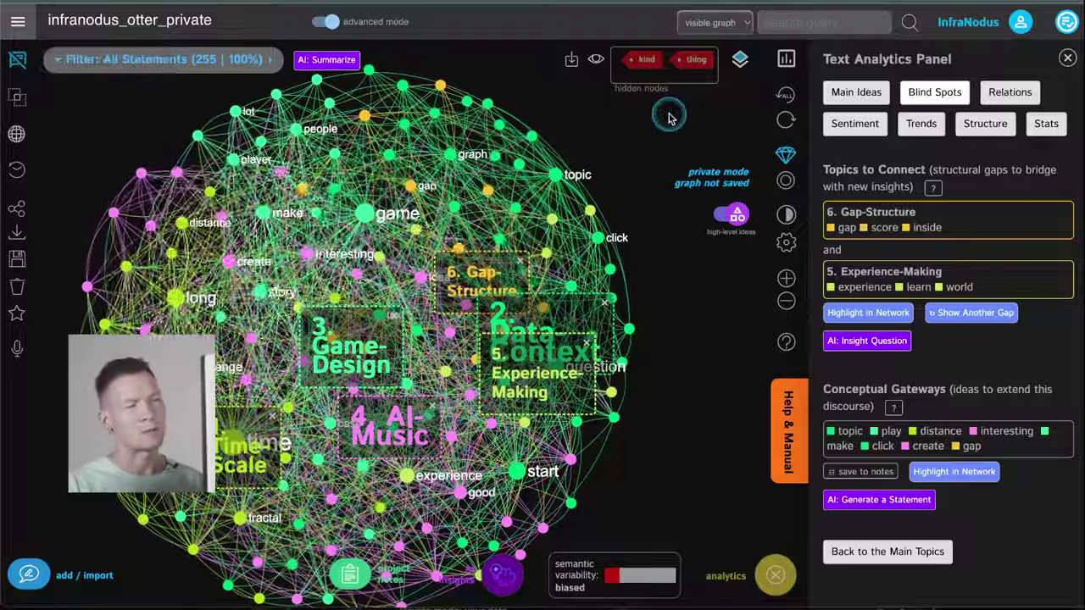
pyautogui.click(856, 91)
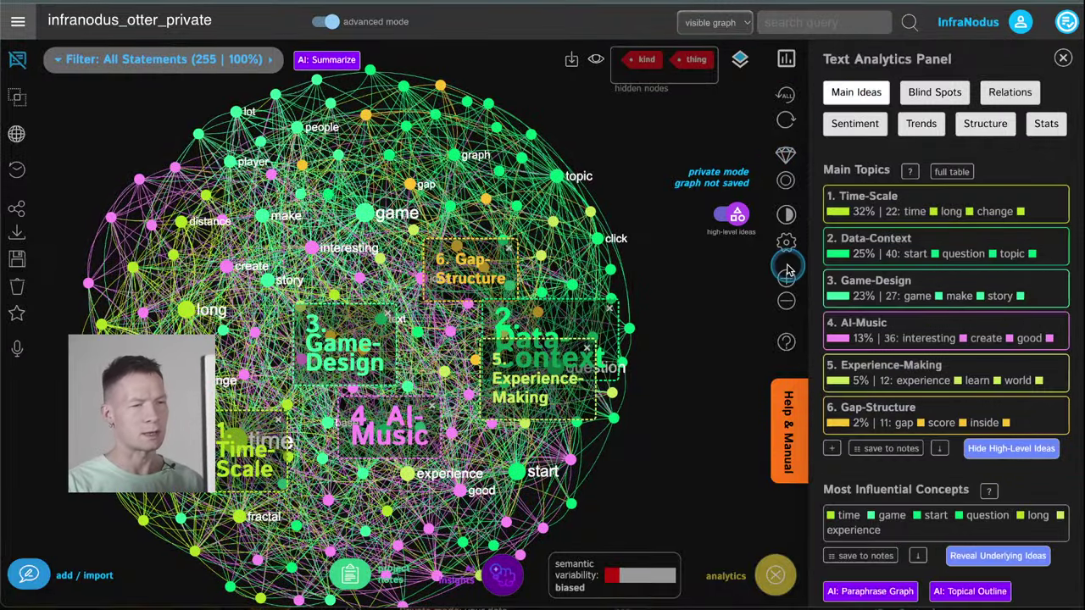
pyautogui.scroll(-1, 832, 389)
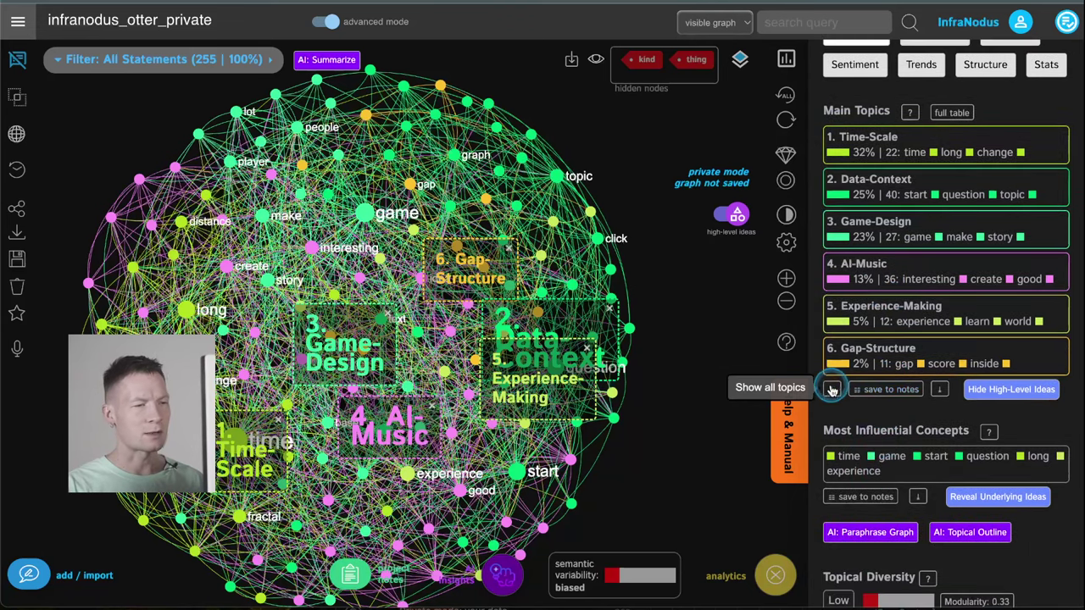
pyautogui.click(831, 389)
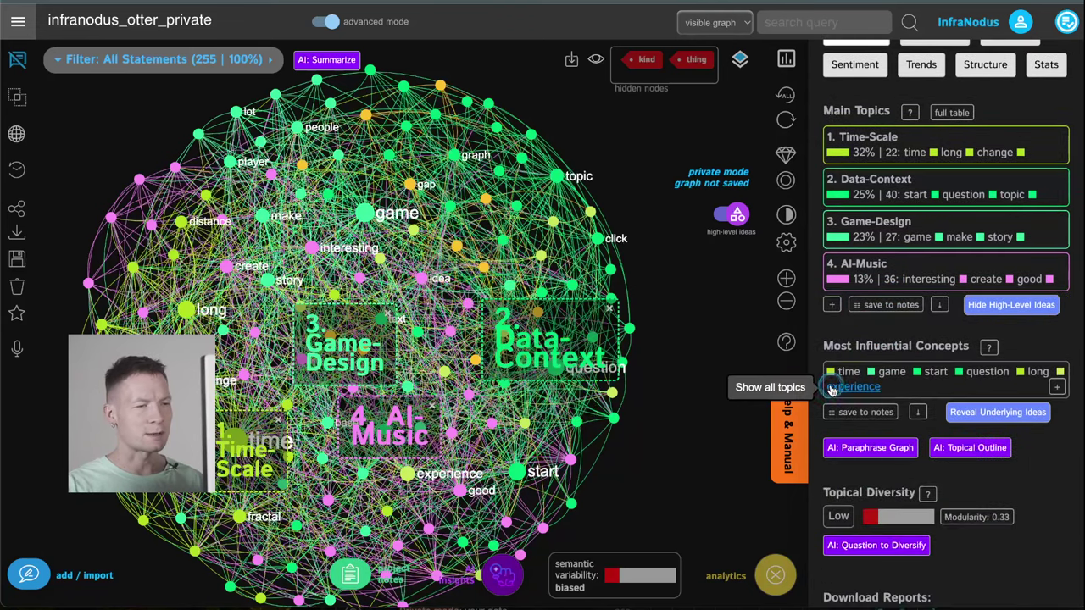
# Hide the most influential concepts plus the idea and good nodes from the graph, and expand the list to all main topics.
pyautogui.click(739, 61)
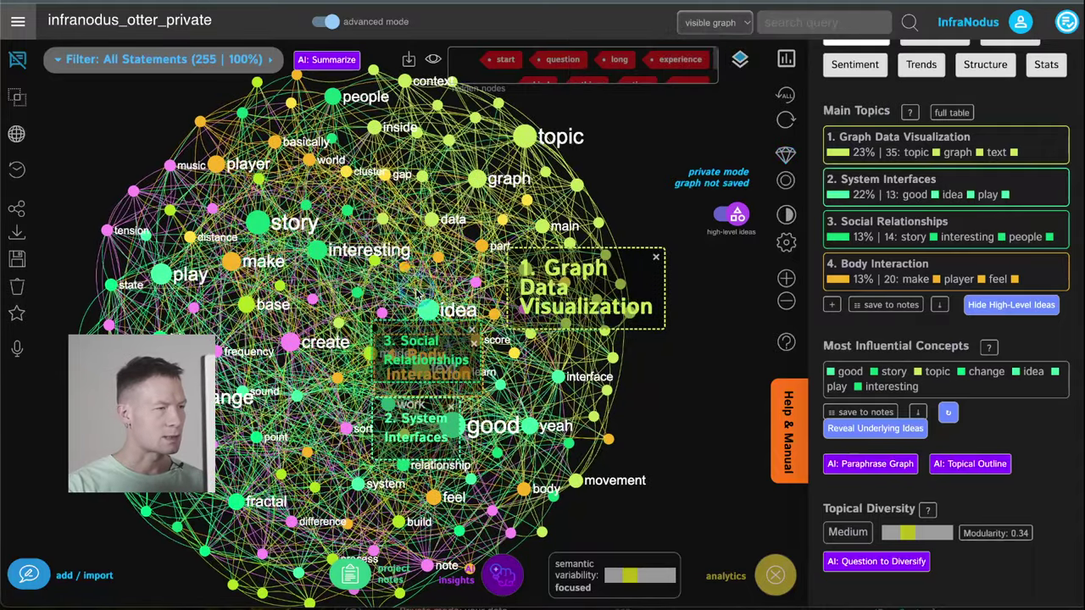
pyautogui.click(429, 310)
pyautogui.click(454, 426)
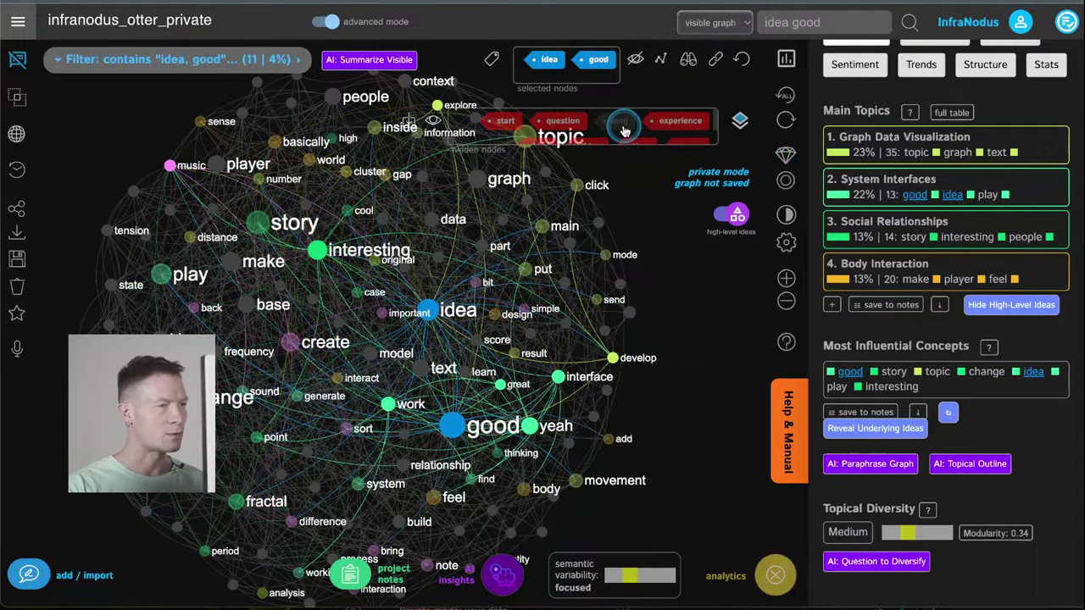
pyautogui.click(635, 58)
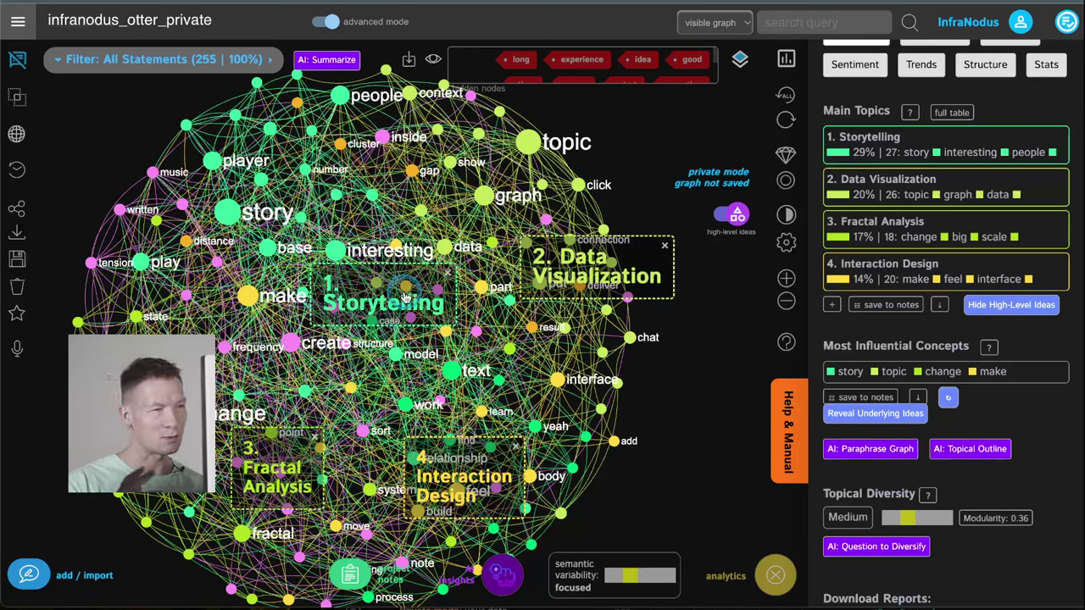
pyautogui.click(832, 304)
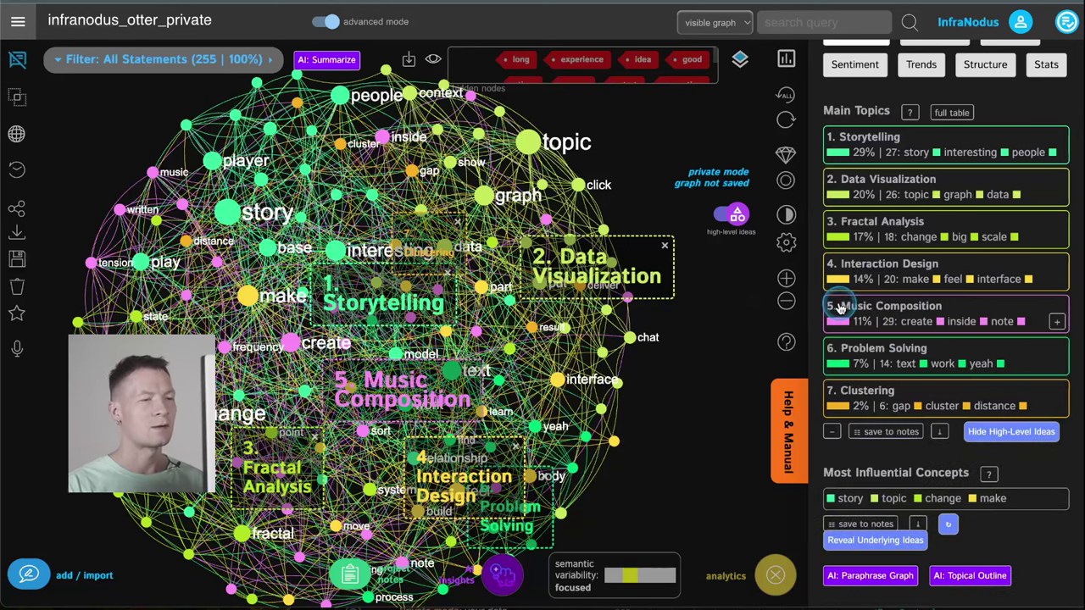
# Highlight the Music Composition topic and filter the graph by the tension and harmony nodes, leaving frequency unselected.
pyautogui.click(1003, 307)
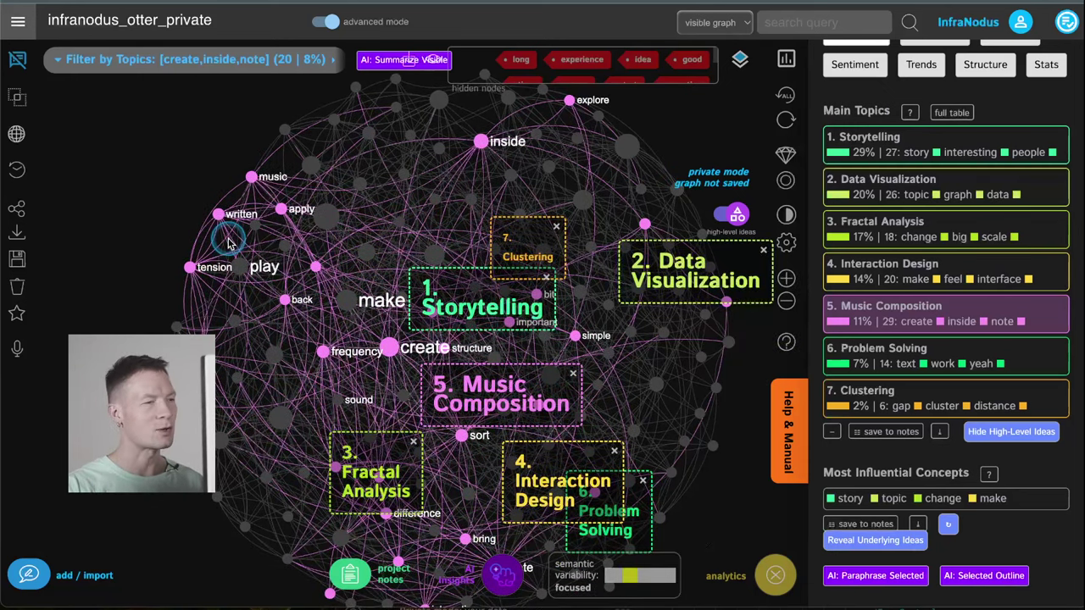
pyautogui.click(194, 265)
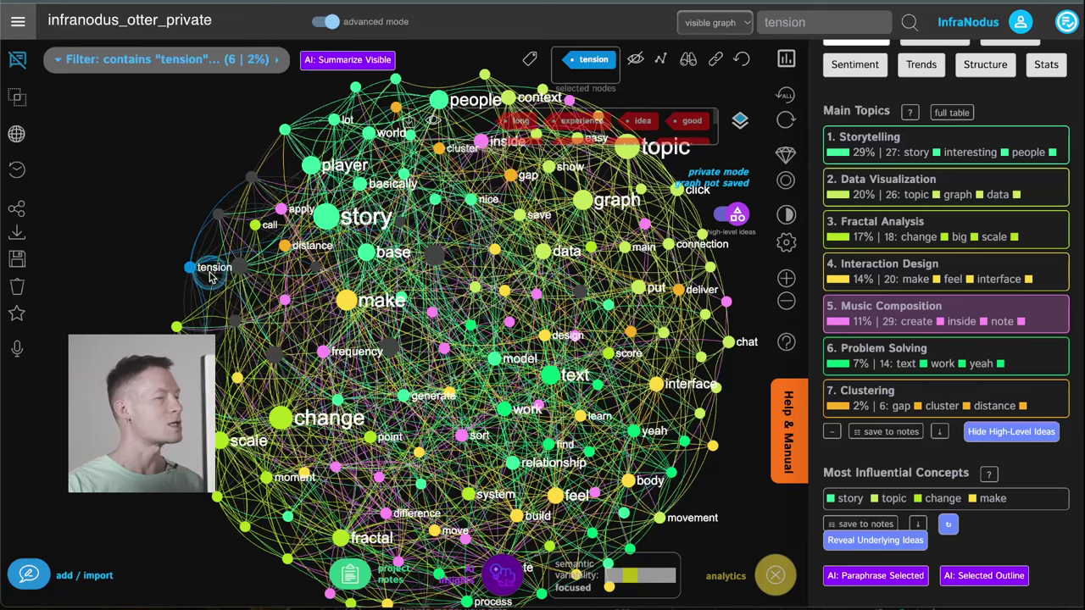
pyautogui.click(323, 352)
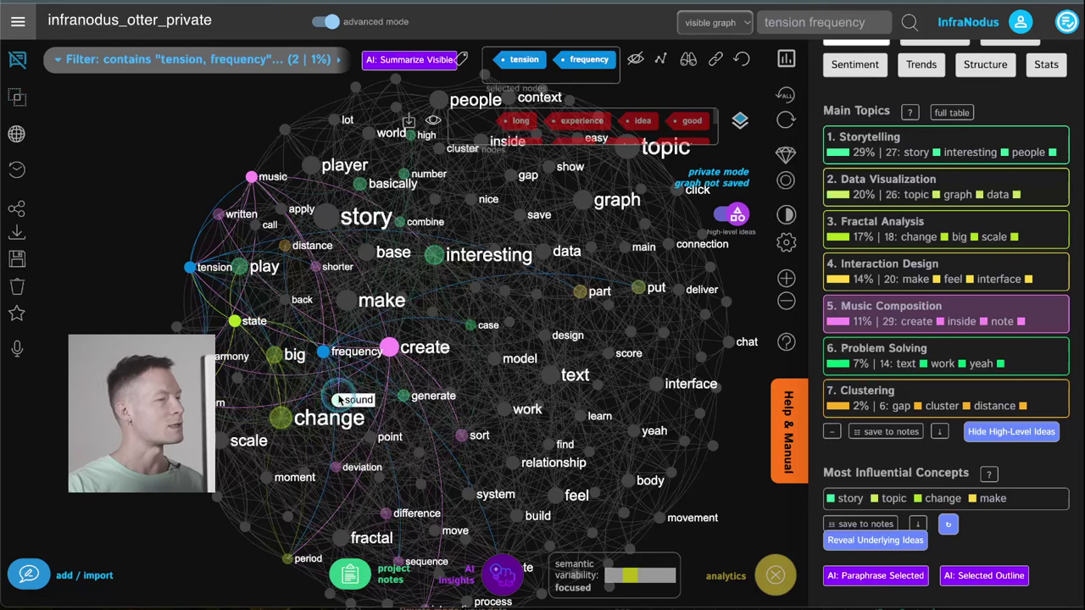
pyautogui.click(323, 352)
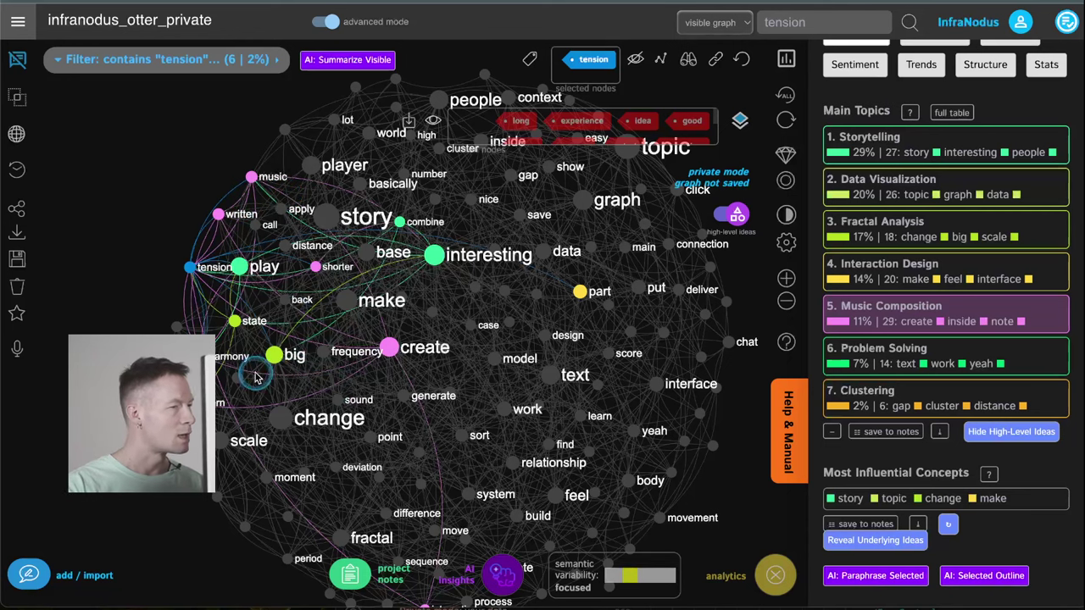
pyautogui.click(227, 356)
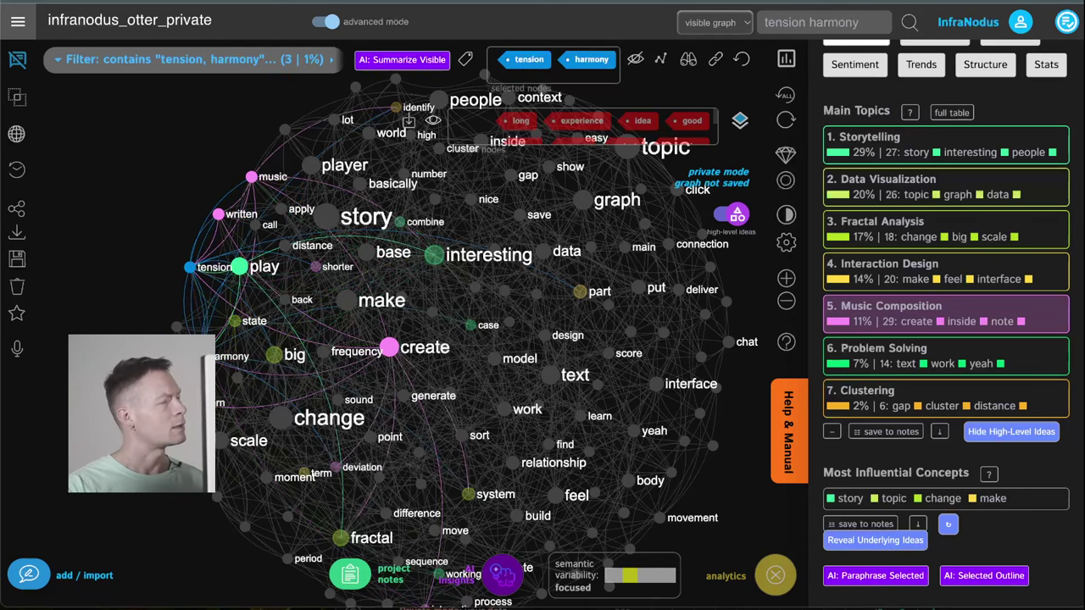
# Show the statements matching tension and harmony, and add the written node to the selection.
pyautogui.click(17, 63)
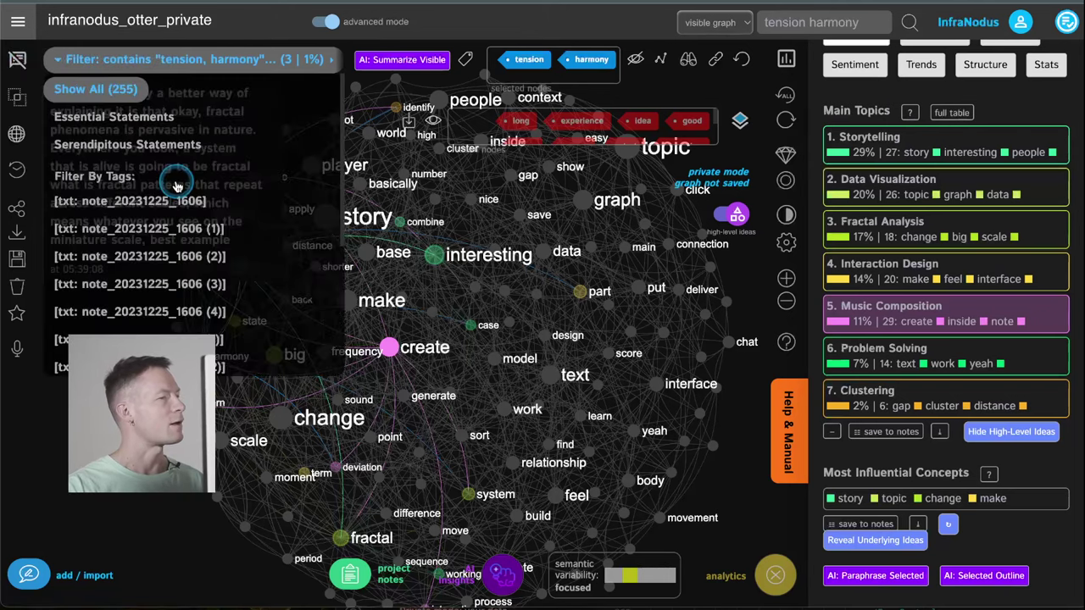
pyautogui.scroll(5, 305, 330)
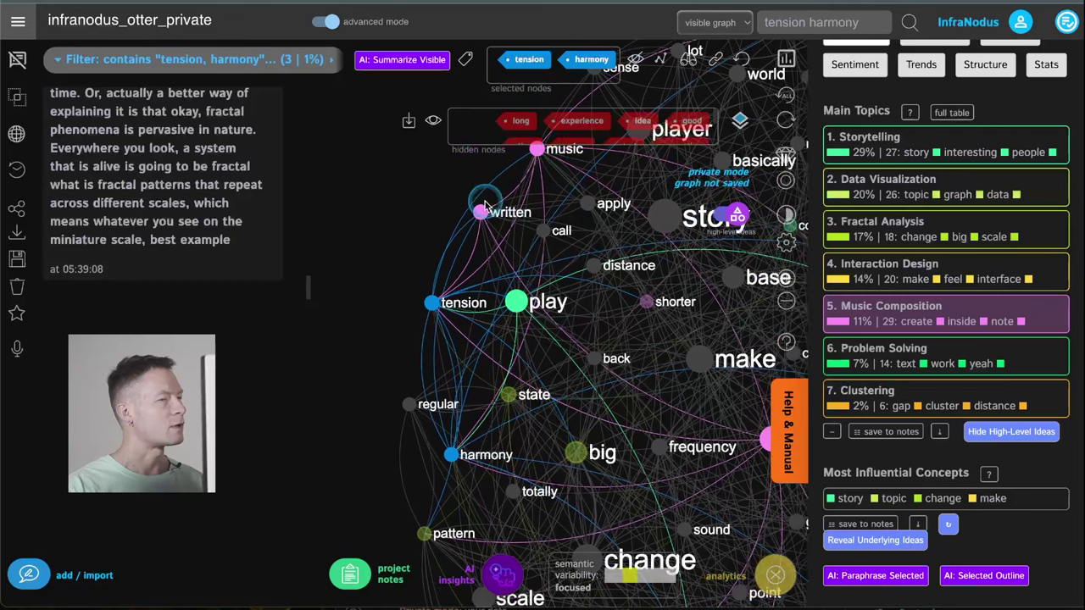
pyautogui.click(480, 213)
# Read through the filtered statement for its passages on tension, harmony and octaves, and hide the statements again.
pyautogui.scroll(10, 212, 193)
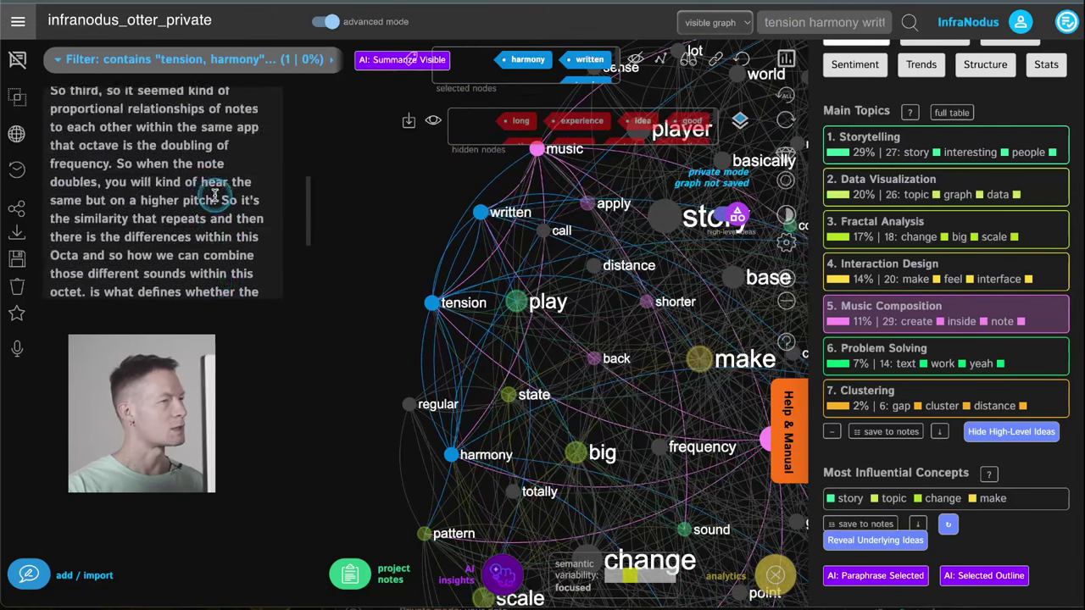
pyautogui.scroll(-3, 215, 195)
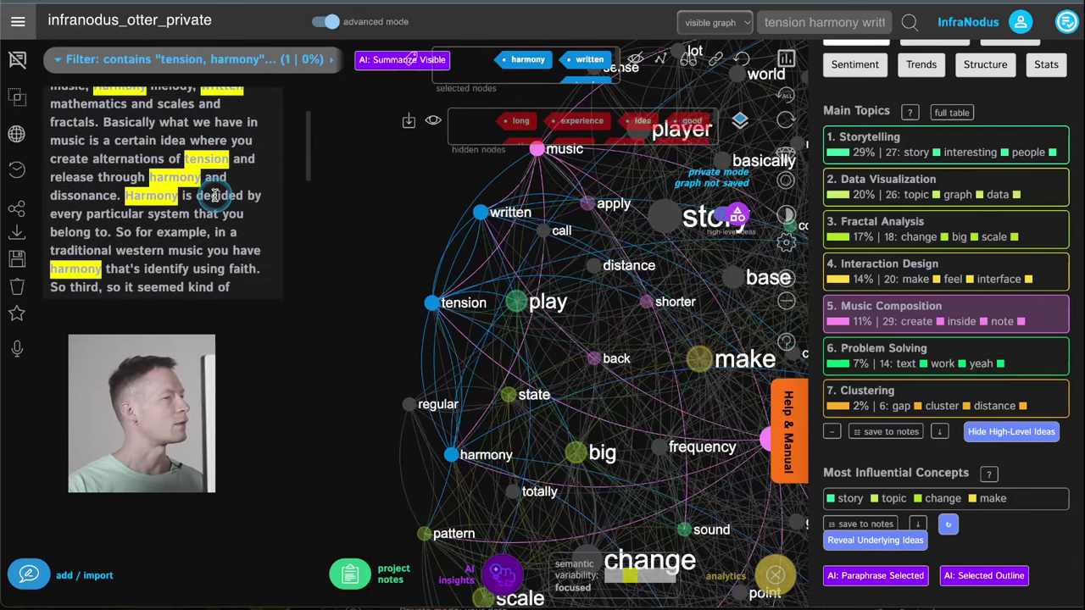
pyautogui.scroll(2, 215, 195)
pyautogui.scroll(-2, 215, 195)
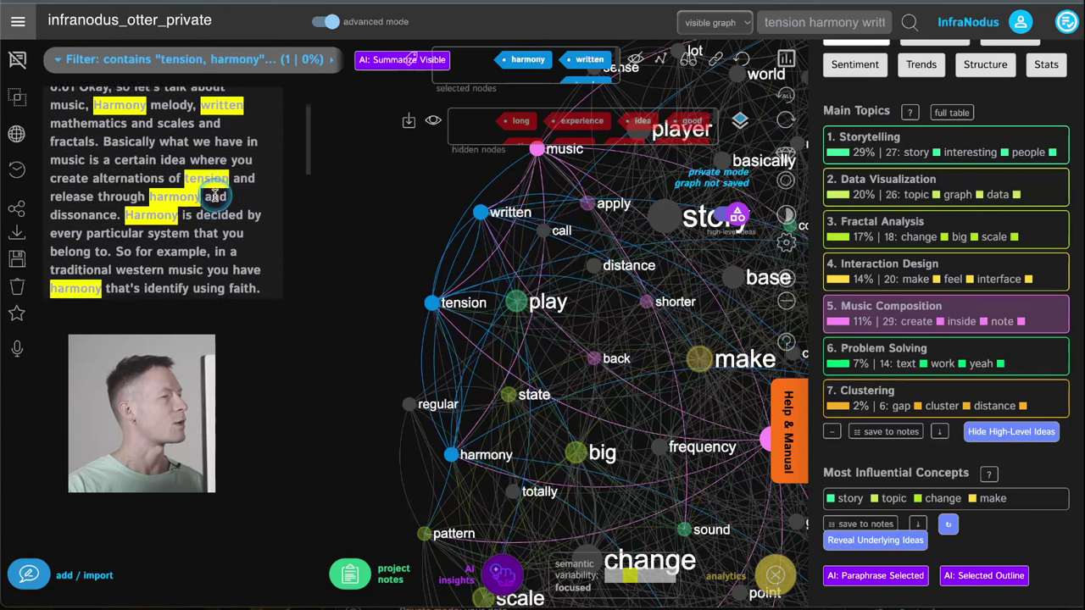
pyautogui.scroll(-4, 215, 195)
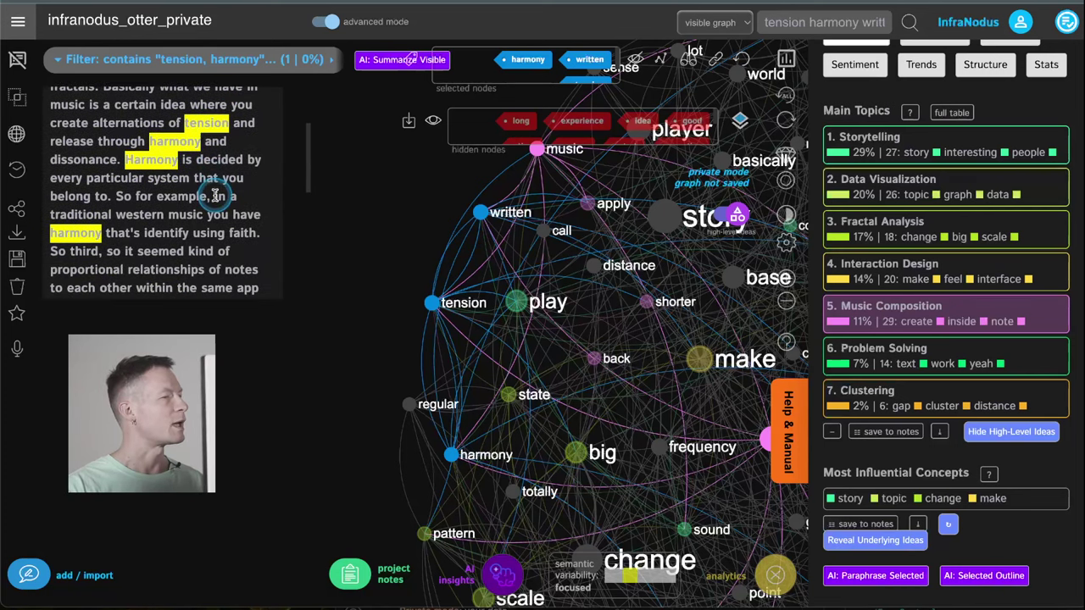
pyautogui.scroll(-5, 216, 195)
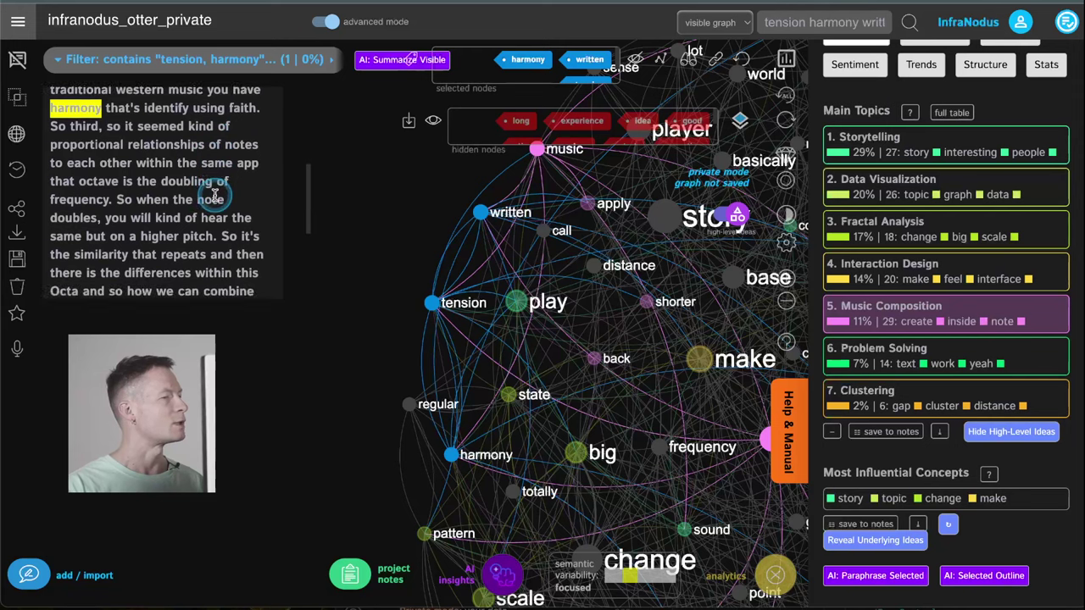
pyautogui.scroll(-5, 215, 195)
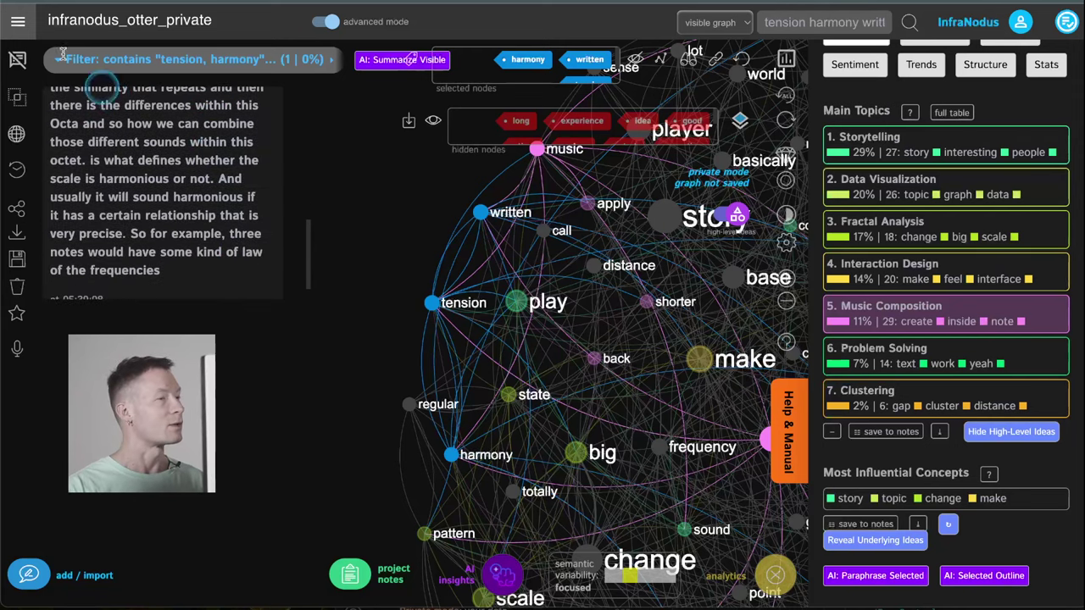
pyautogui.click(14, 61)
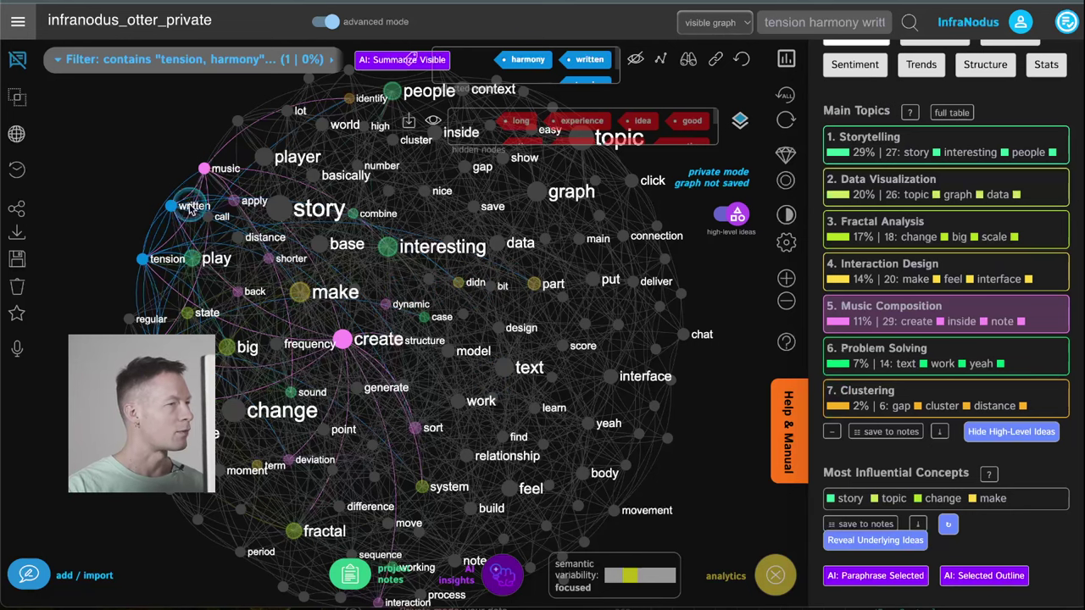
# Extend the node selection with the music, body, movement and feel concepts.
pyautogui.click(204, 168)
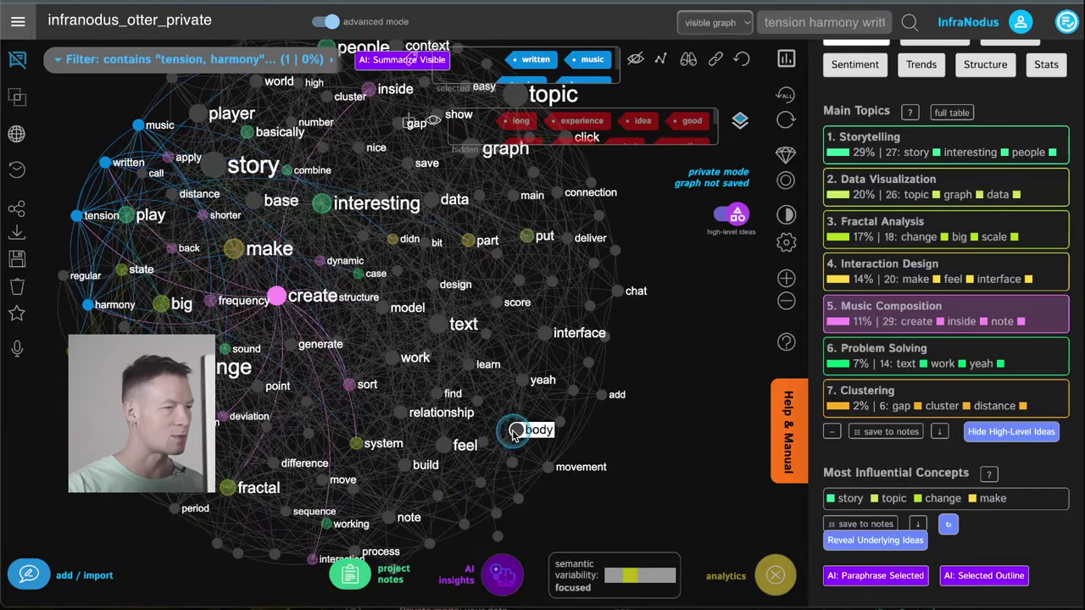
pyautogui.click(514, 431)
pyautogui.click(552, 468)
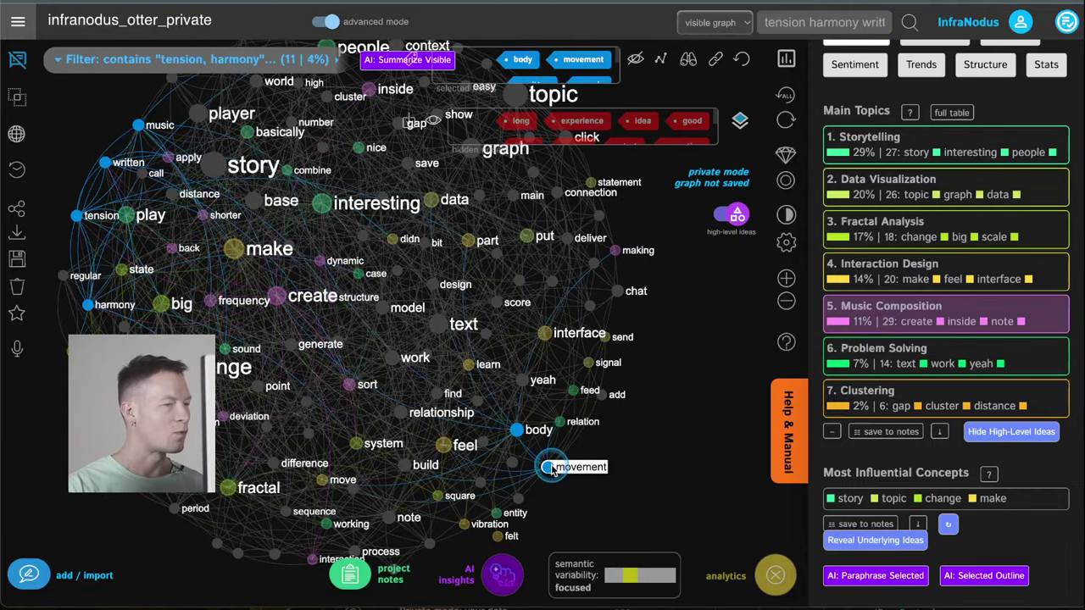
pyautogui.click(447, 447)
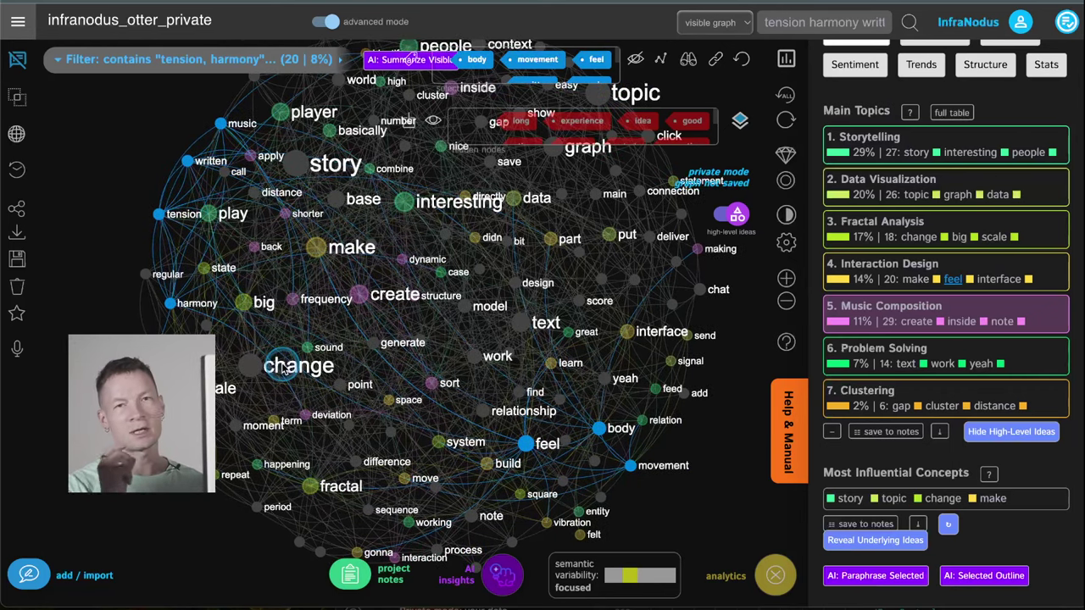
# Generate a GPT4 Chat response connecting the selected concepts, request another response, and highlight its text for reading.
pyautogui.click(502, 578)
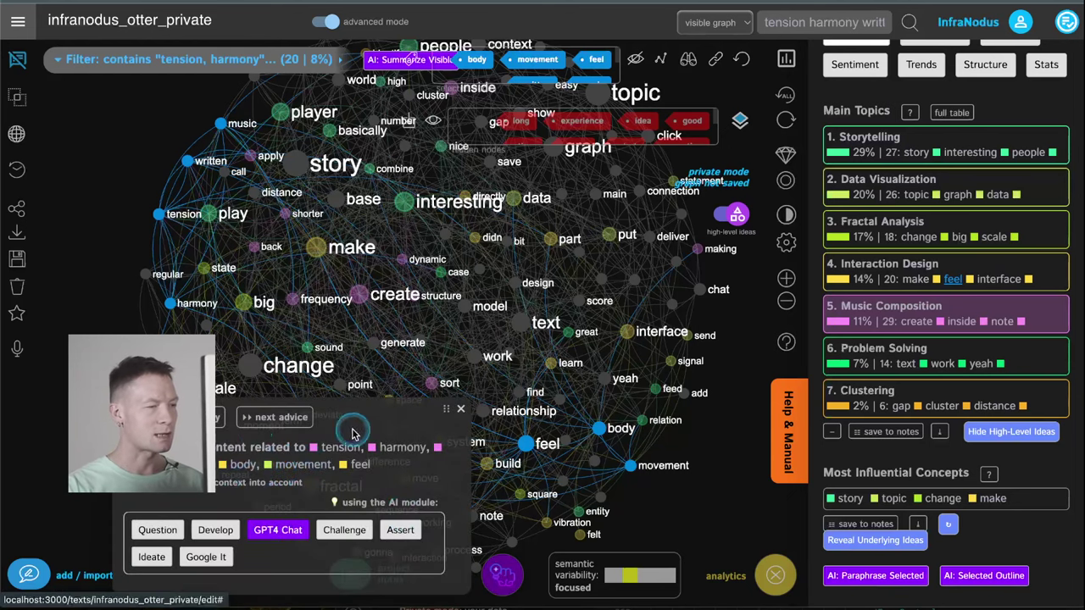
pyautogui.click(279, 530)
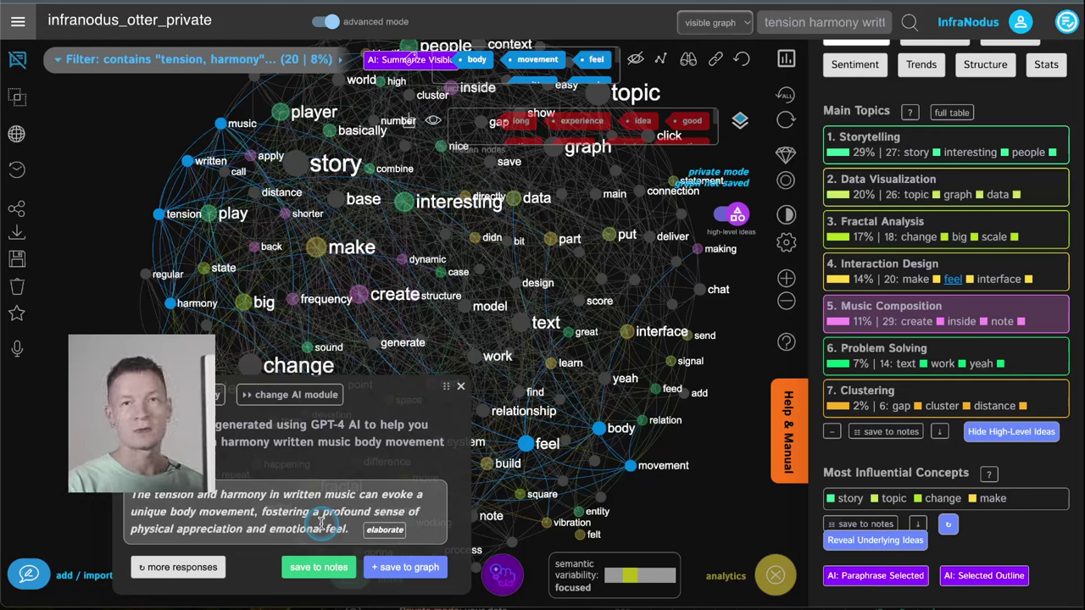
pyautogui.click(208, 568)
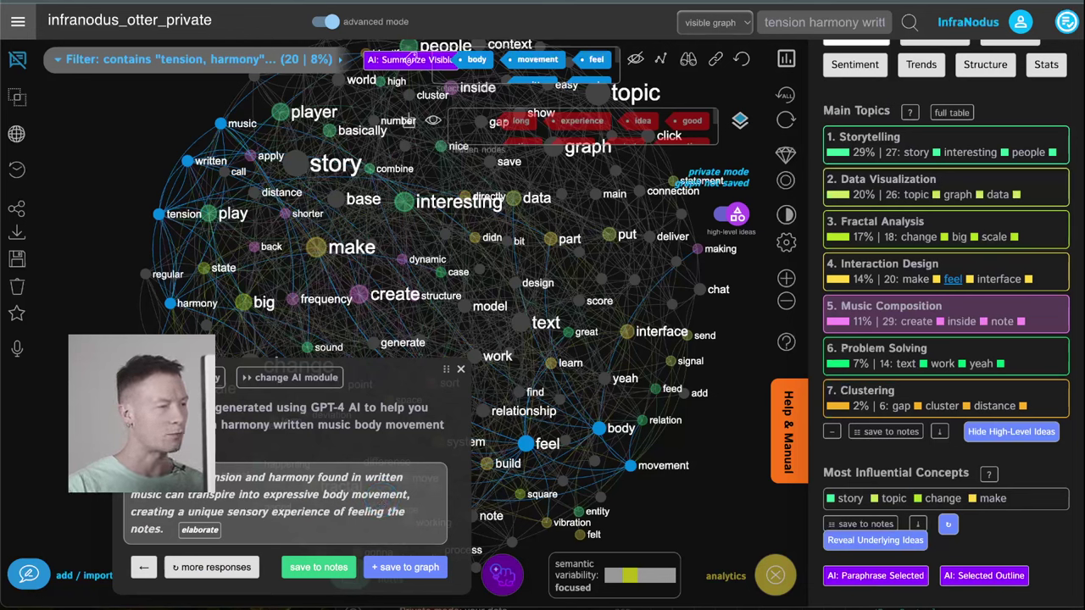
pyautogui.tripleClick(273, 493)
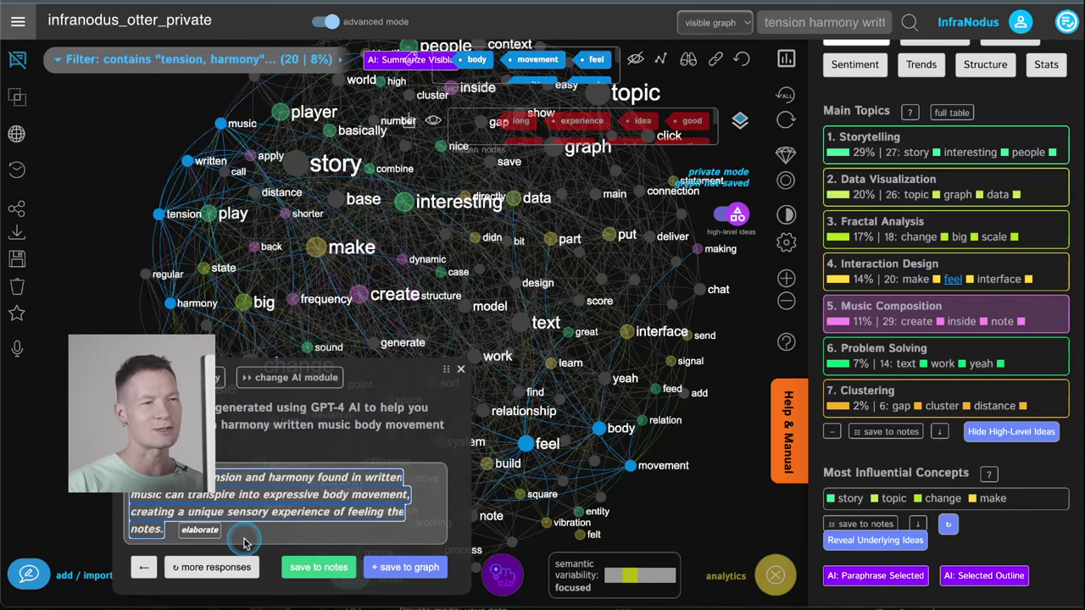
pyautogui.moveTo(673, 428); pyautogui.dragTo(615, 446)
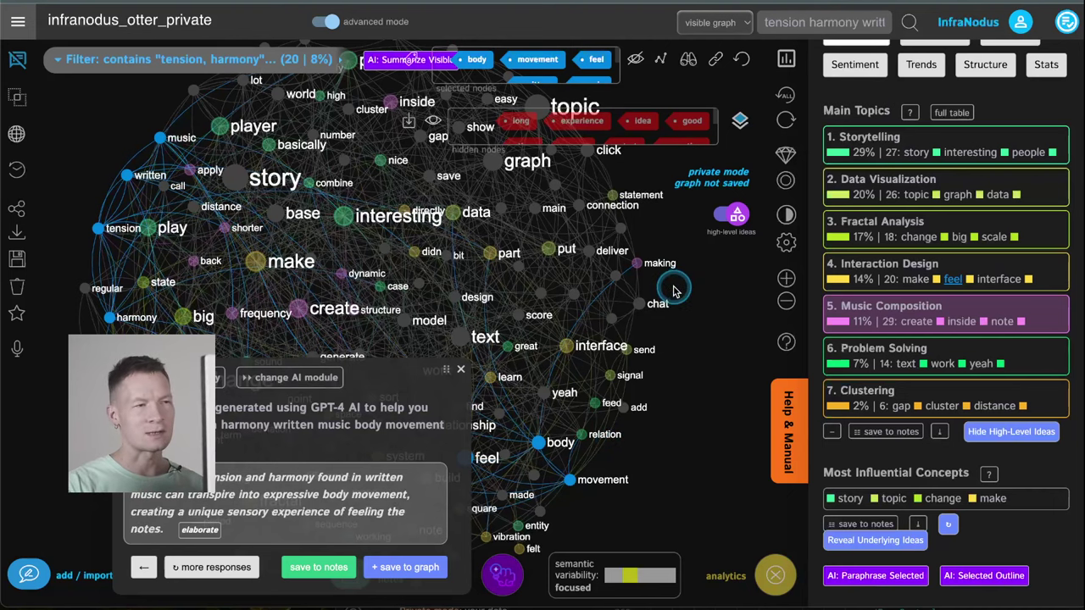
pyautogui.moveTo(673, 290); pyautogui.dragTo(654, 316)
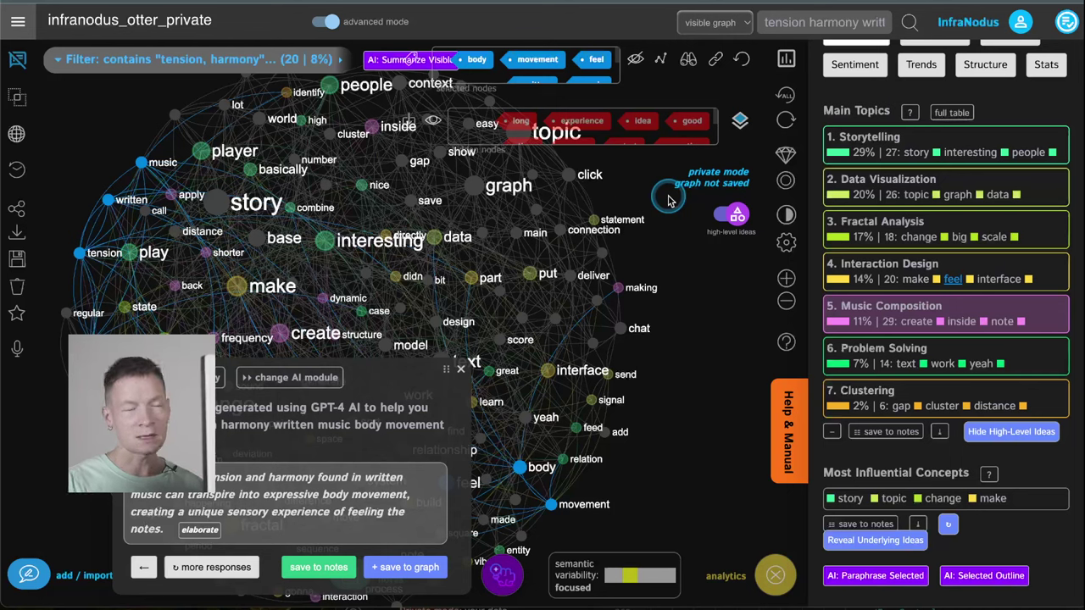
pyautogui.click(18, 22)
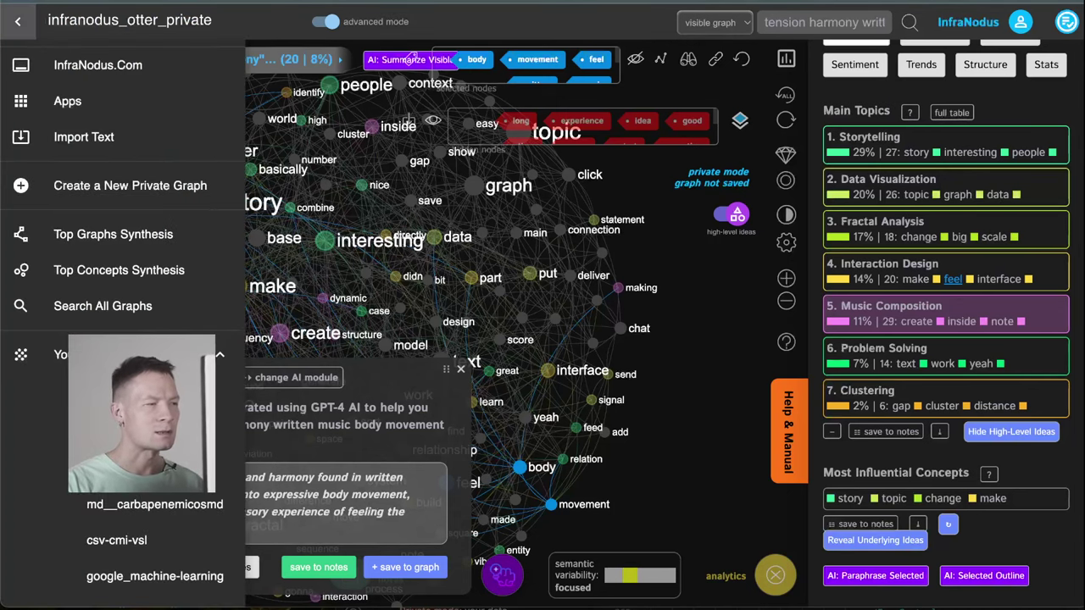
pyautogui.moveTo(219, 405)
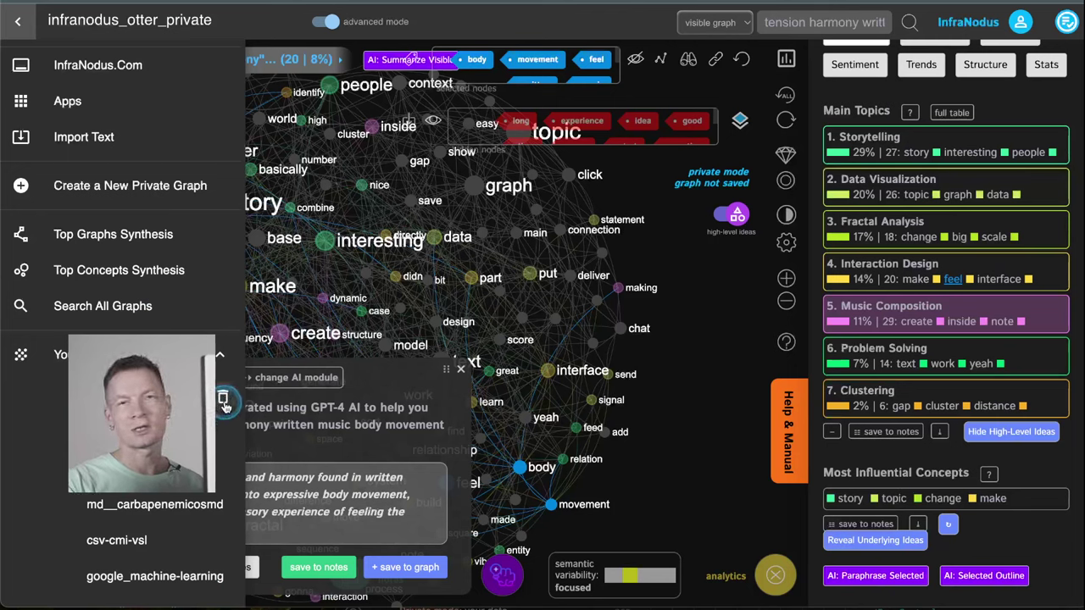
pyautogui.click(108, 161)
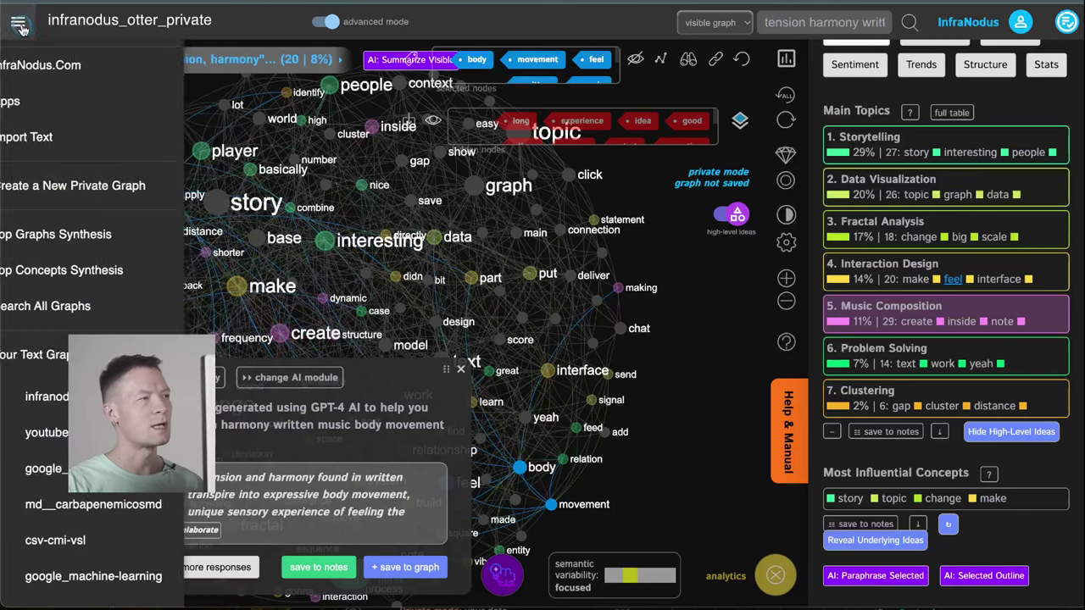
pyautogui.click(472, 310)
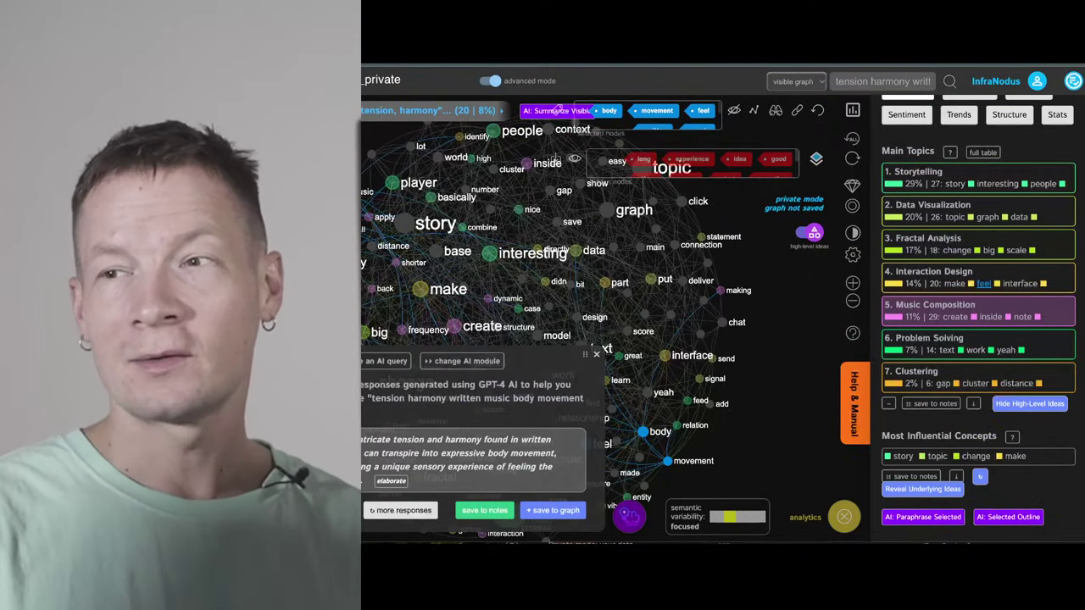
# Close the AI response about tension, harmony and body movement.
pyautogui.click(599, 355)
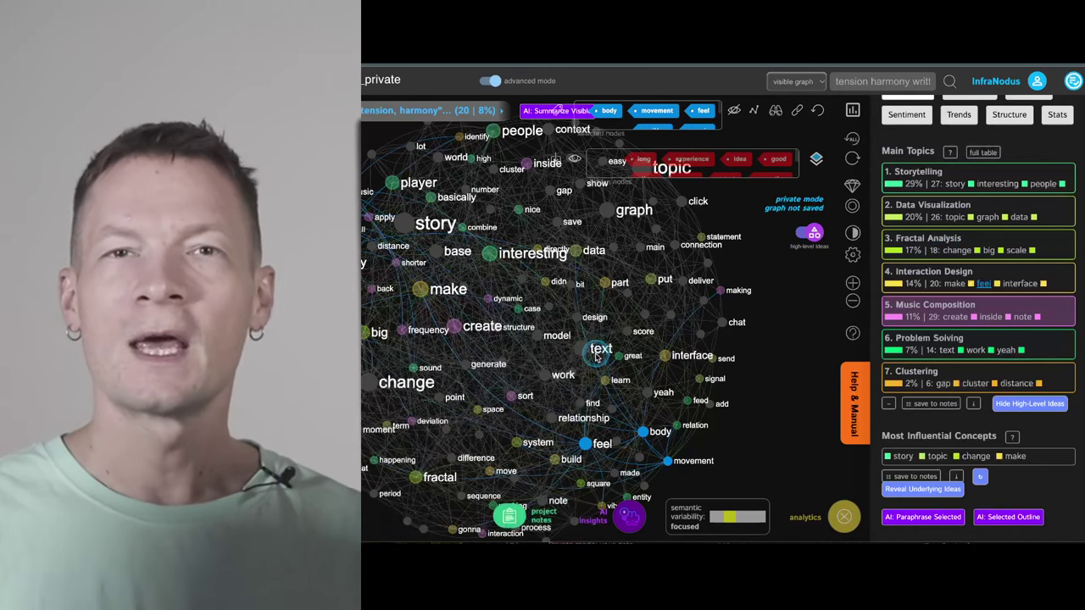